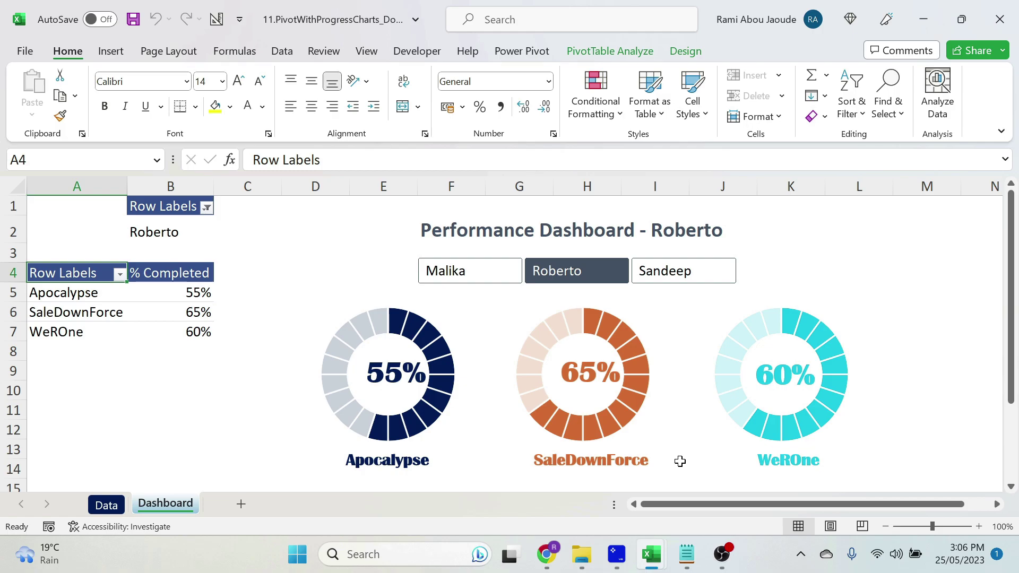
Filter the dashboard through Sandeep, Roberto and Malika, ending on Roberto's three progress charts
{"action": "left_click", "coordinate": [698, 286]}
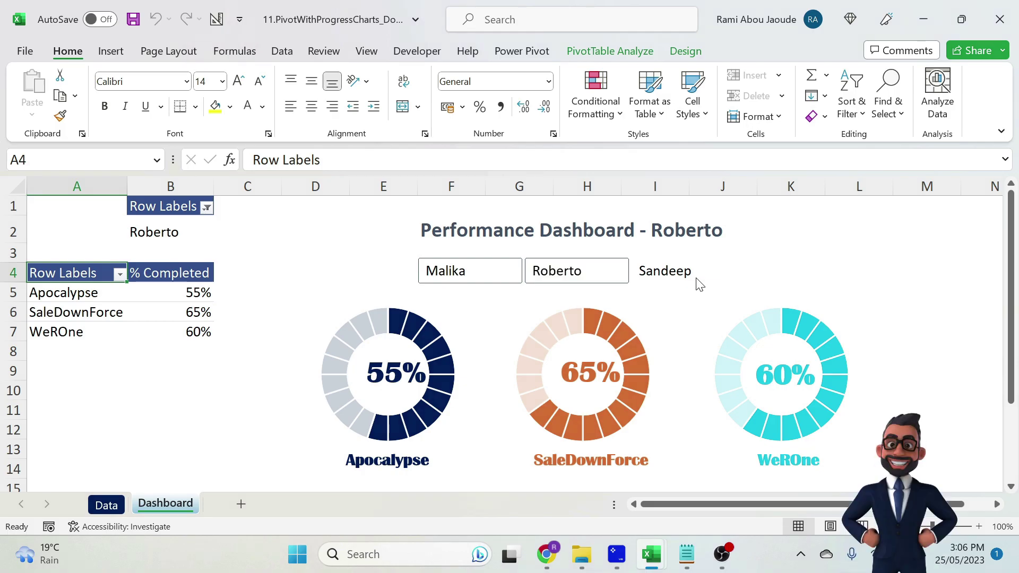
{"action": "left_click", "coordinate": [557, 281]}
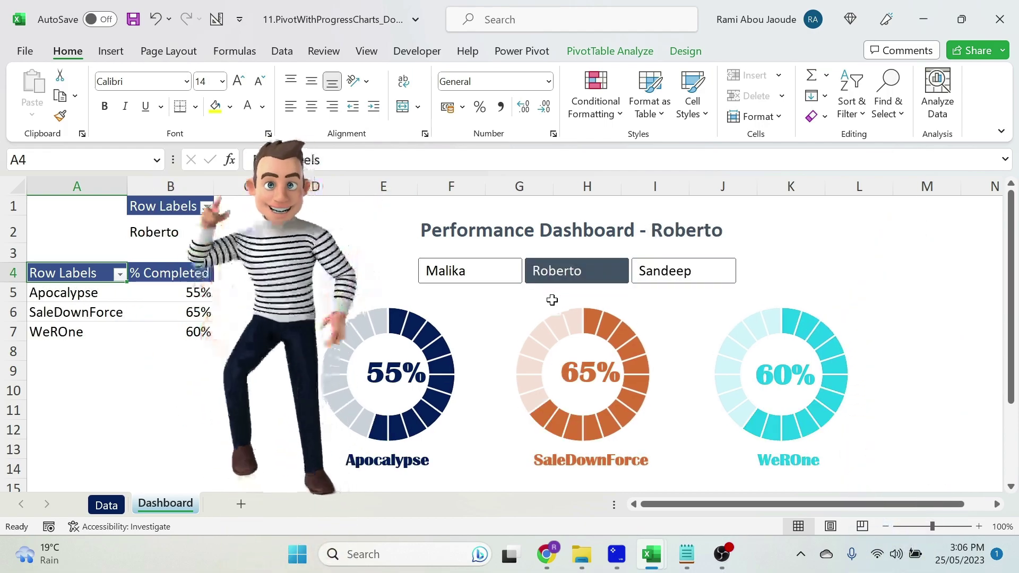
{"action": "left_click", "coordinate": [483, 273]}
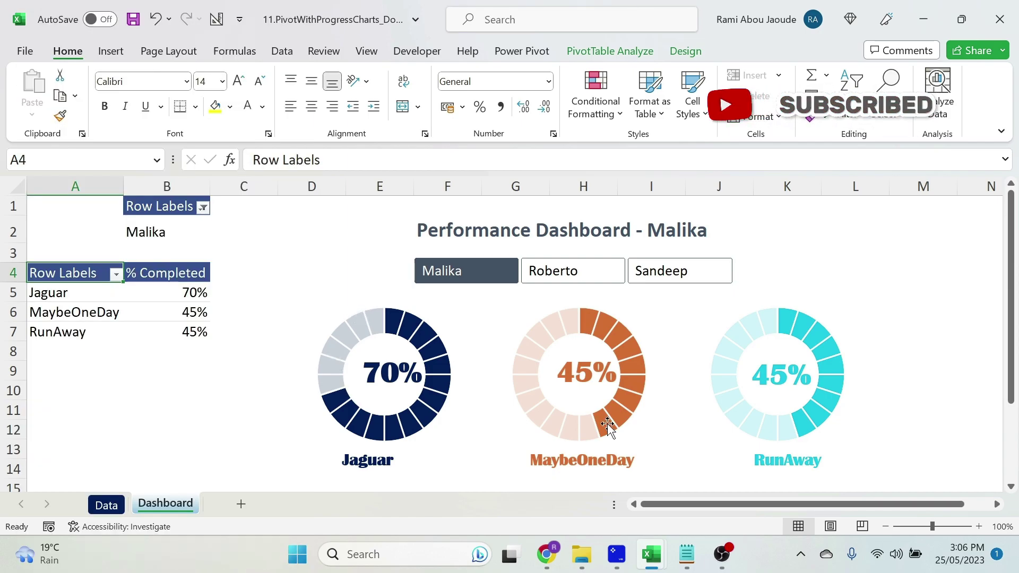
{"action": "left_click", "coordinate": [573, 276]}
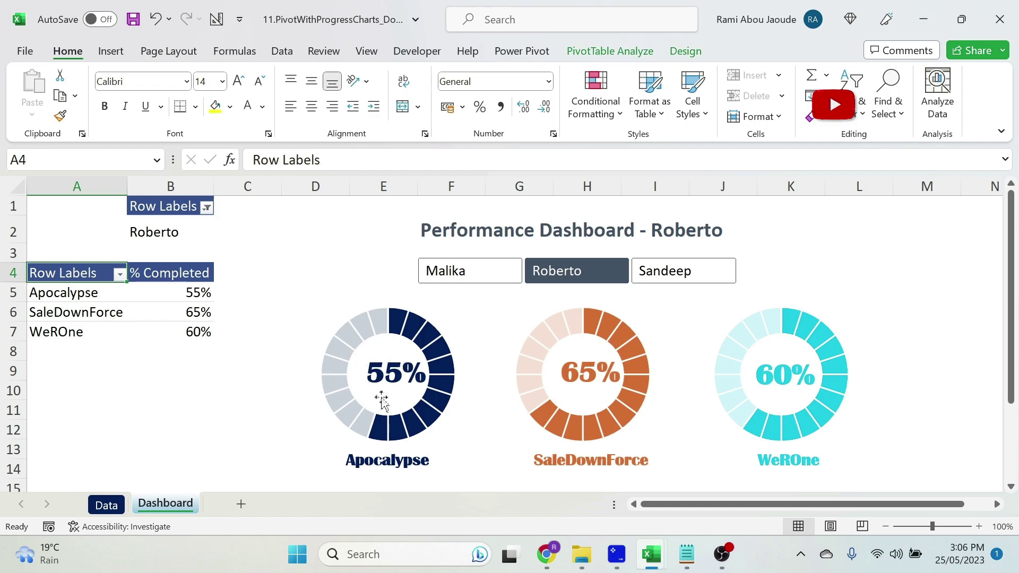
{"action": "mouse_move", "coordinate": [822, 404]}
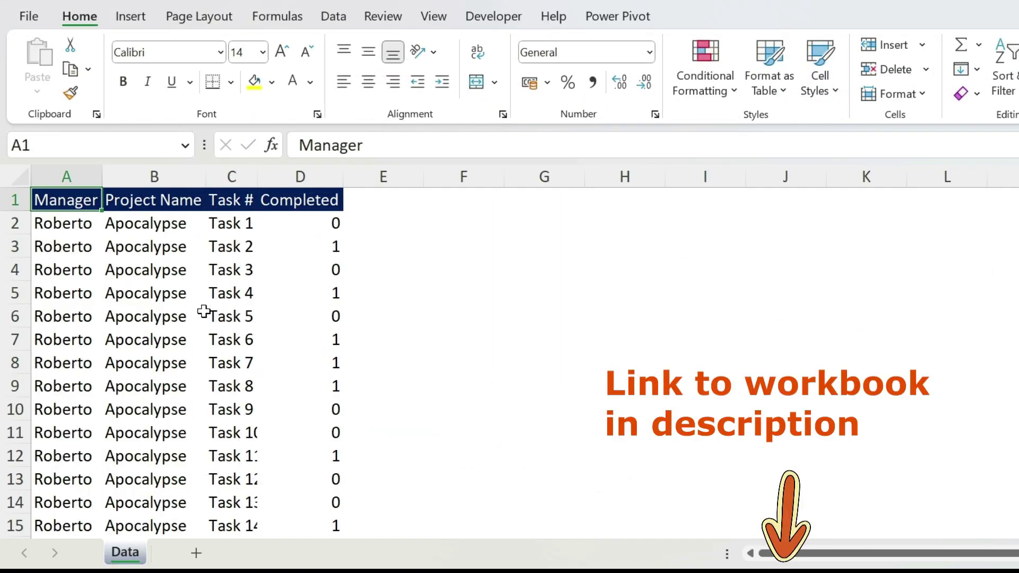
{"action": "left_click", "coordinate": [72, 179]}
{"action": "left_click", "coordinate": [312, 219]}
{"action": "left_click", "coordinate": [309, 240]}
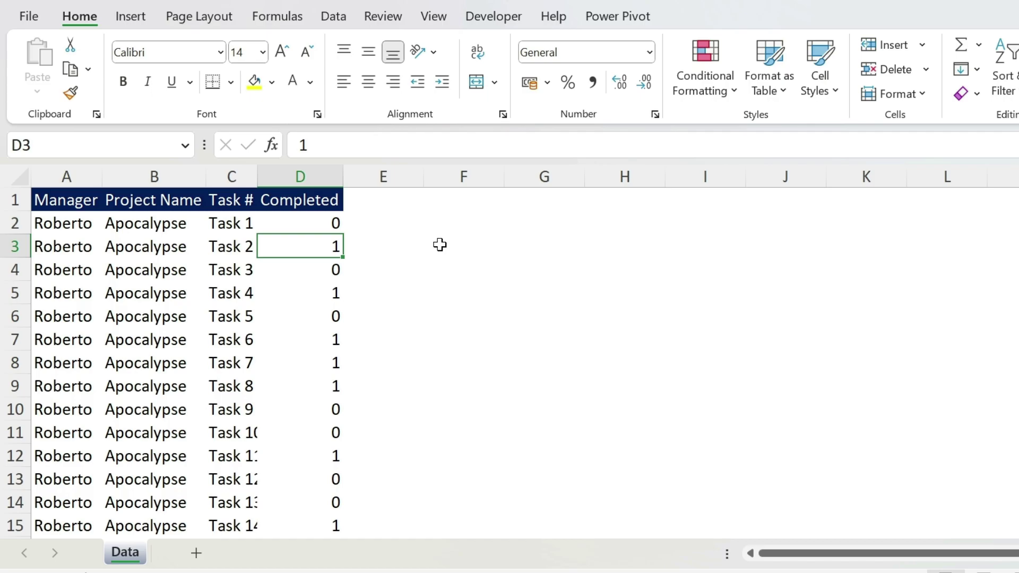
{"action": "key", "text": "Up"}
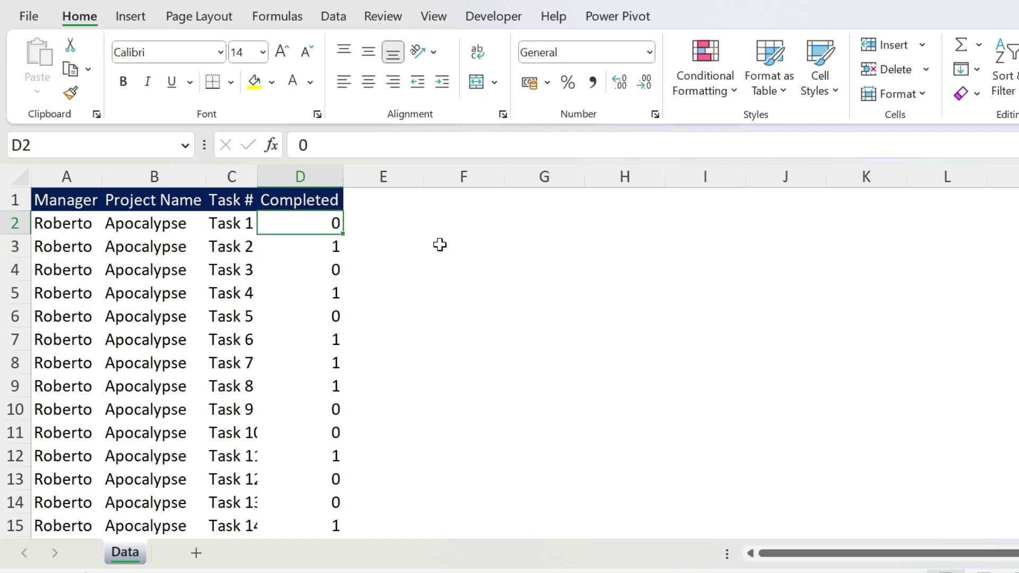
{"action": "scroll", "coordinate": [269, 412], "scroll_direction": "down", "scroll_amount": 3}
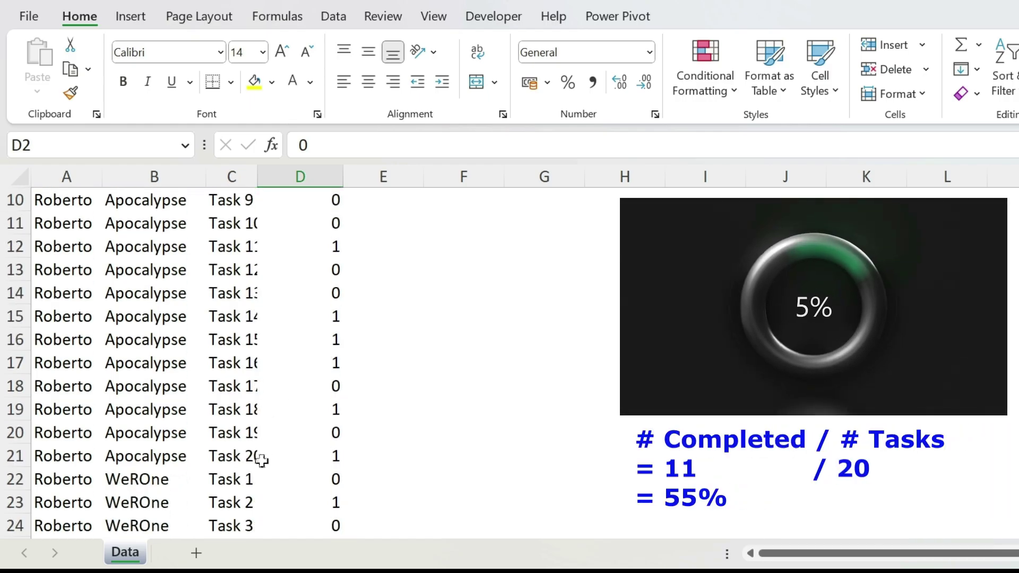
{"action": "left_click_drag", "start_coordinate": [322, 459], "coordinate": [289, 228]}
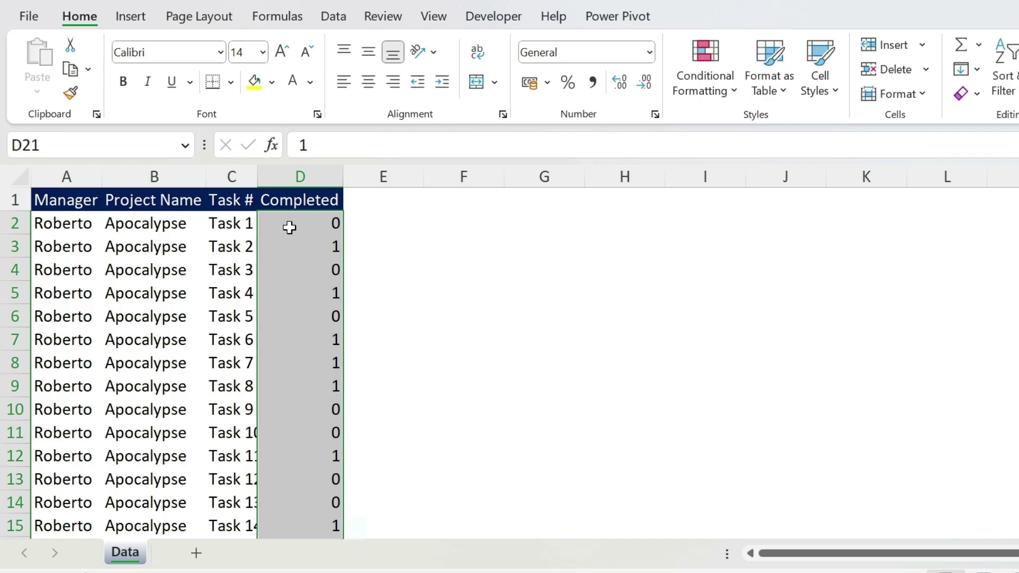
{"action": "left_click", "coordinate": [196, 275]}
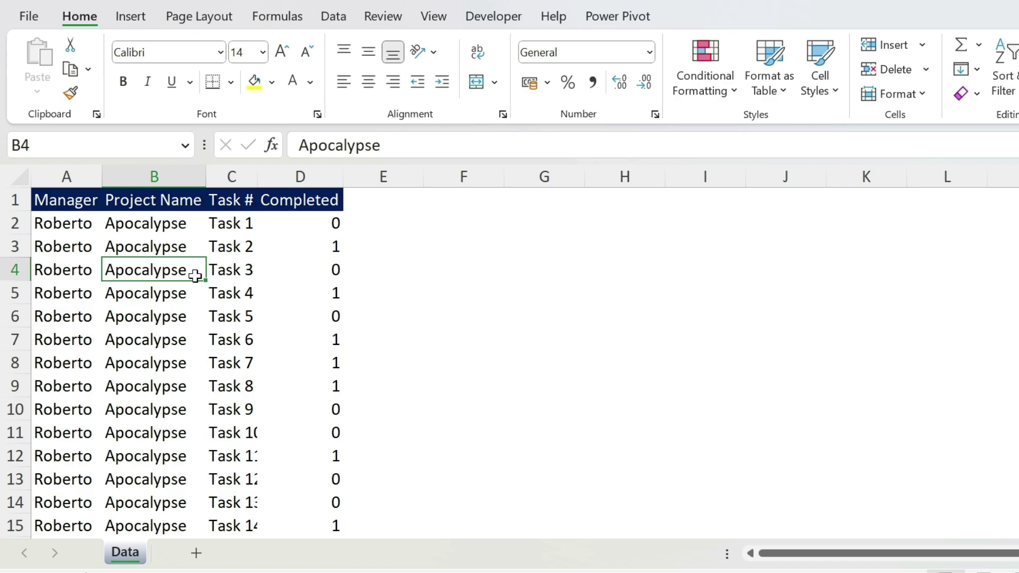
Convert the task list into a table with headers and name it Data
{"action": "left_click", "coordinate": [132, 11]}
{"action": "left_click", "coordinate": [175, 56]}
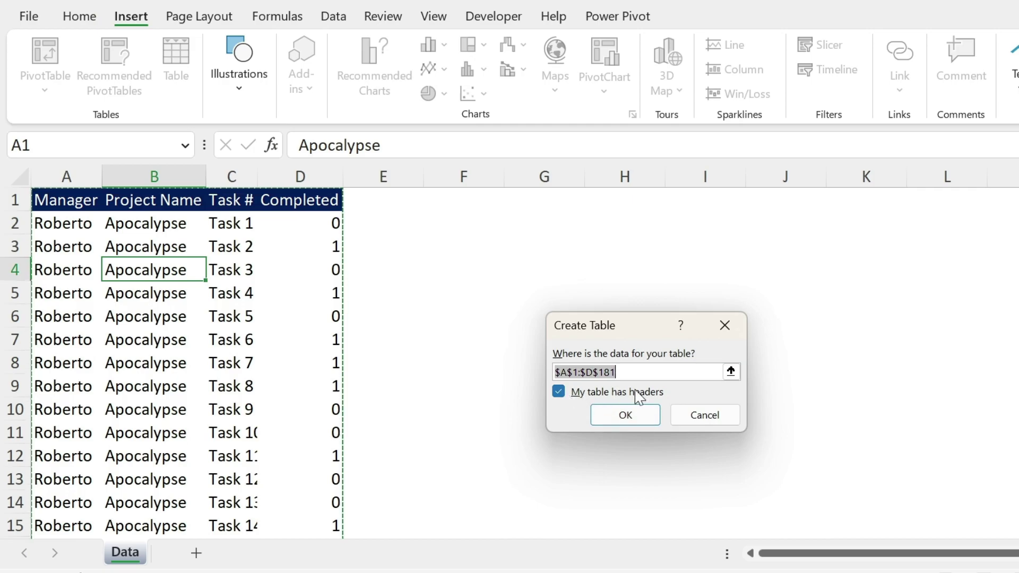
{"action": "left_click", "coordinate": [625, 414]}
{"action": "left_click", "coordinate": [55, 67]}
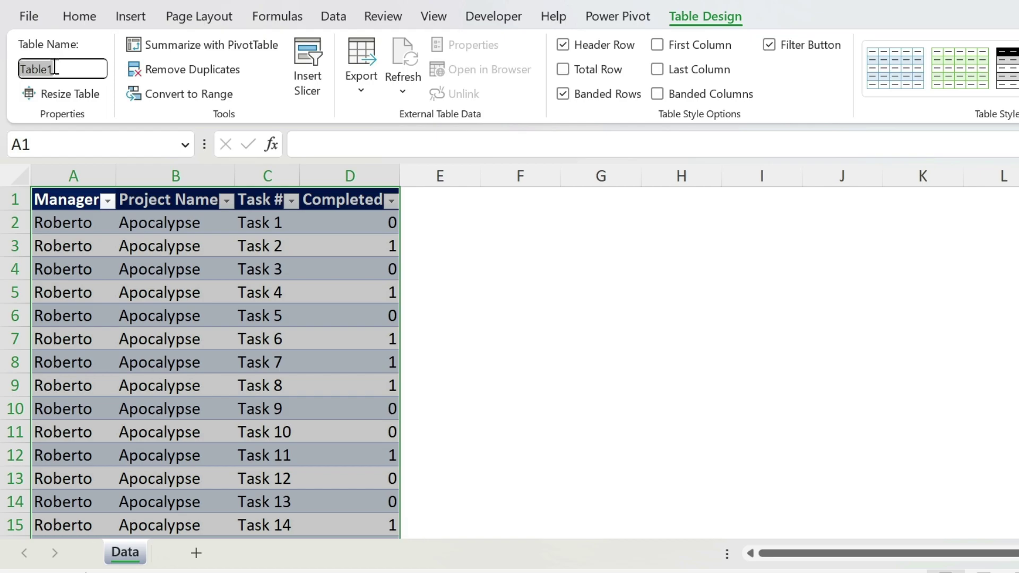
{"action": "type", "text": "Data"}
{"action": "key", "text": "Return"}
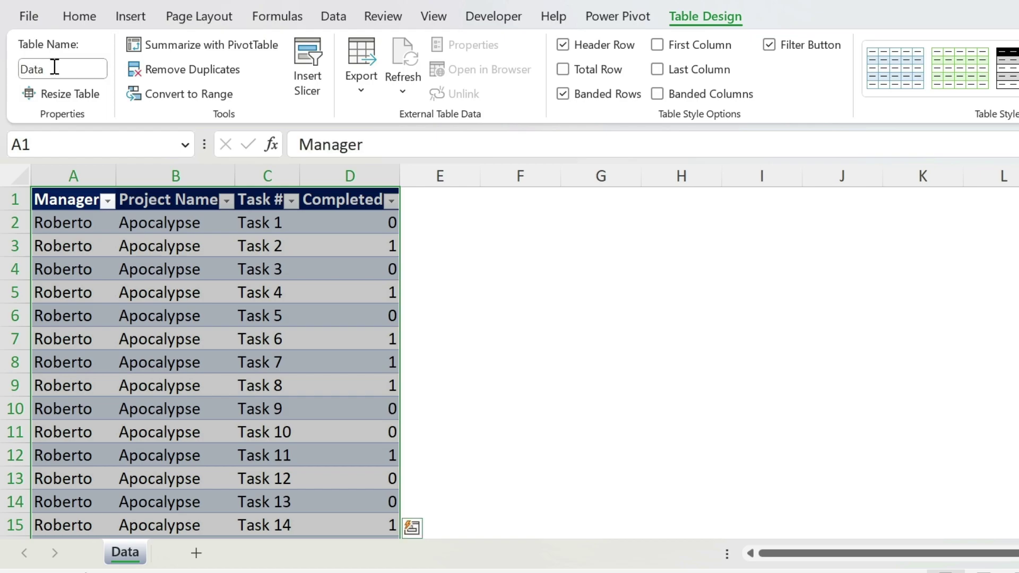
{"action": "left_click", "coordinate": [265, 292]}
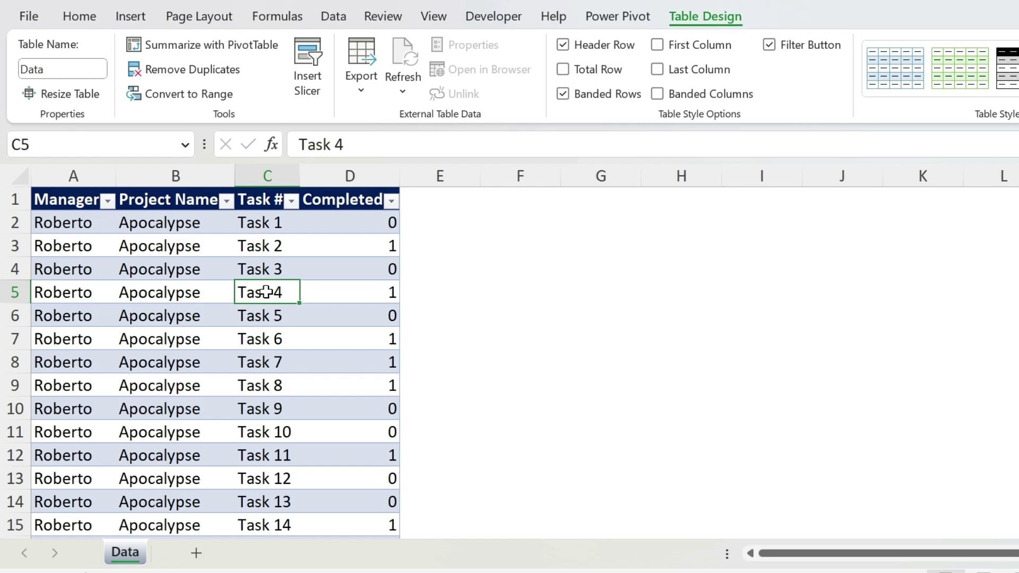
Add the Data table to the Power Pivot data model and view it as a diagram
{"action": "left_click", "coordinate": [624, 15]}
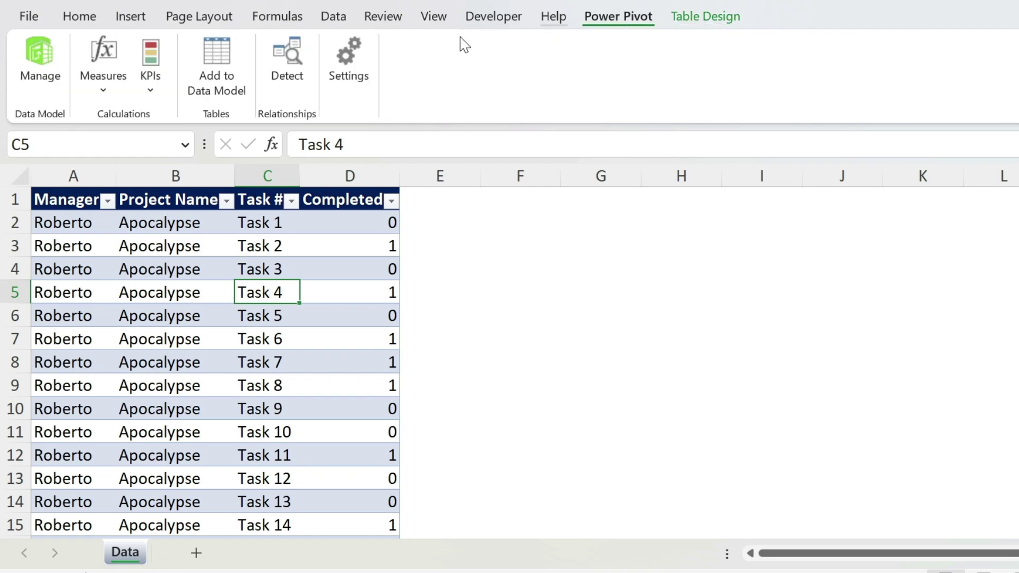
{"action": "left_click", "coordinate": [213, 68]}
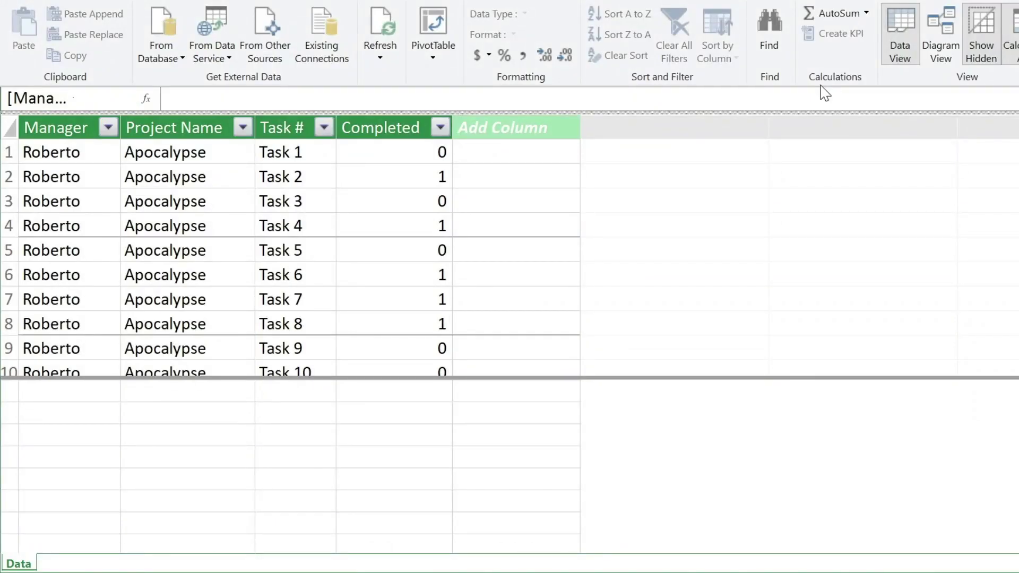
{"action": "left_click", "coordinate": [945, 31]}
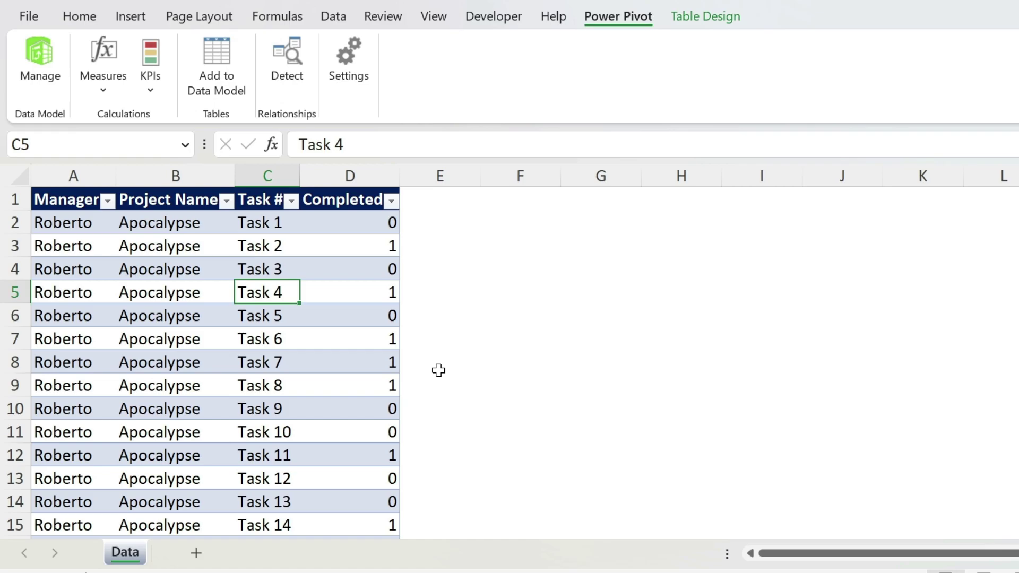
Create a data-model PivotTable on a new worksheet with Project Name in Rows
{"action": "left_click", "coordinate": [131, 17]}
{"action": "left_click", "coordinate": [56, 91]}
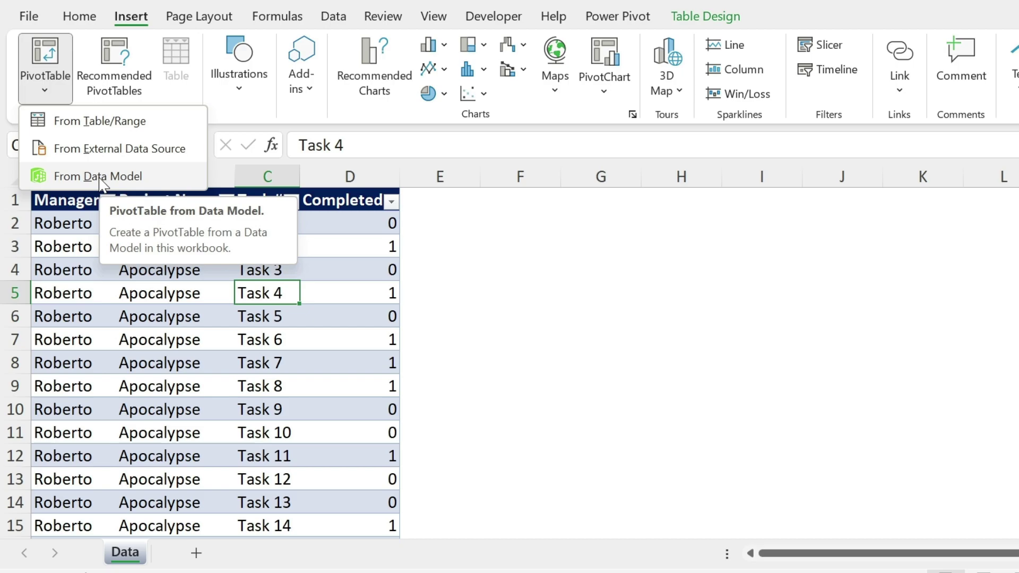
{"action": "left_click", "coordinate": [100, 178]}
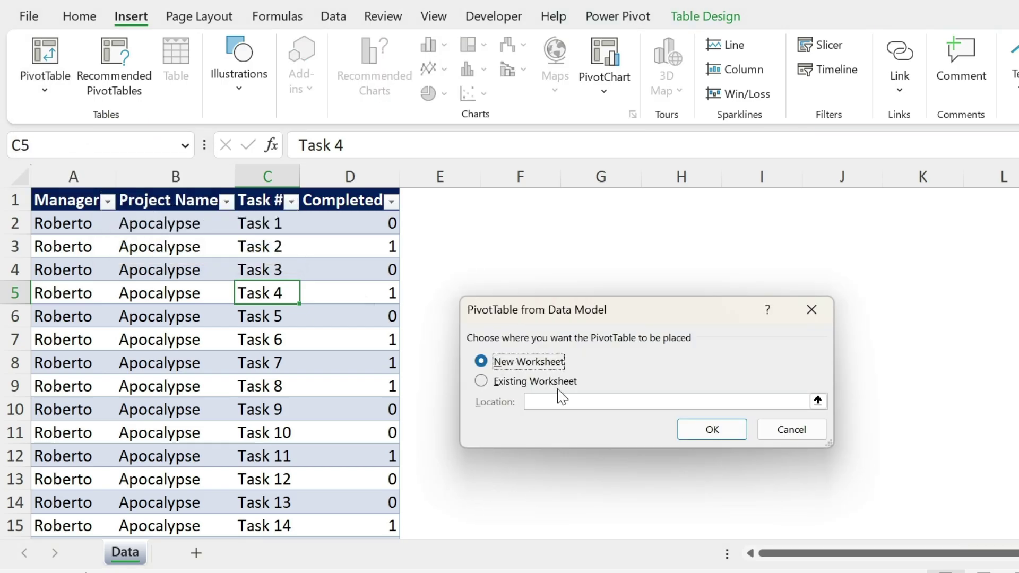
{"action": "left_click", "coordinate": [699, 428]}
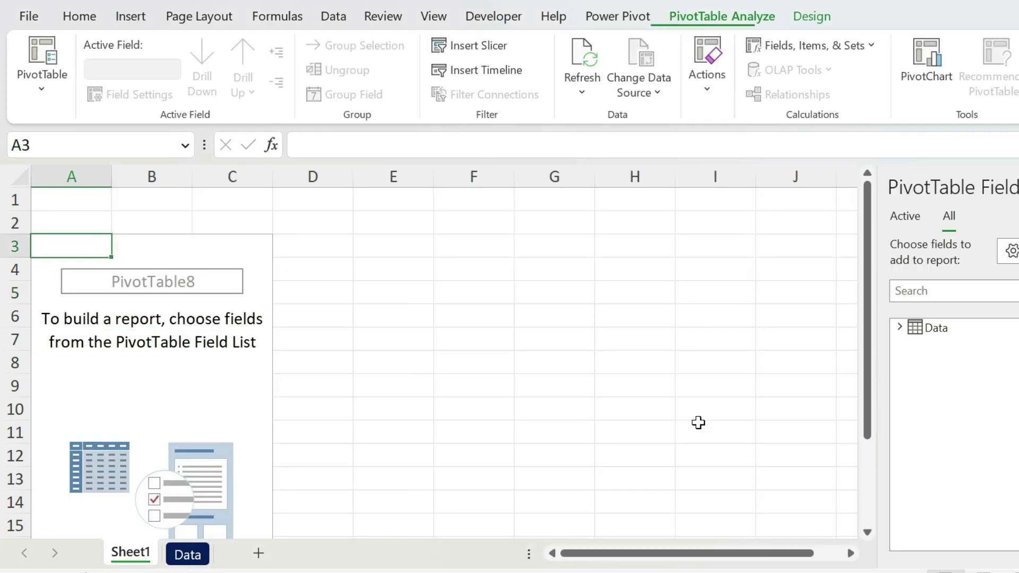
{"action": "left_click", "coordinate": [899, 327]}
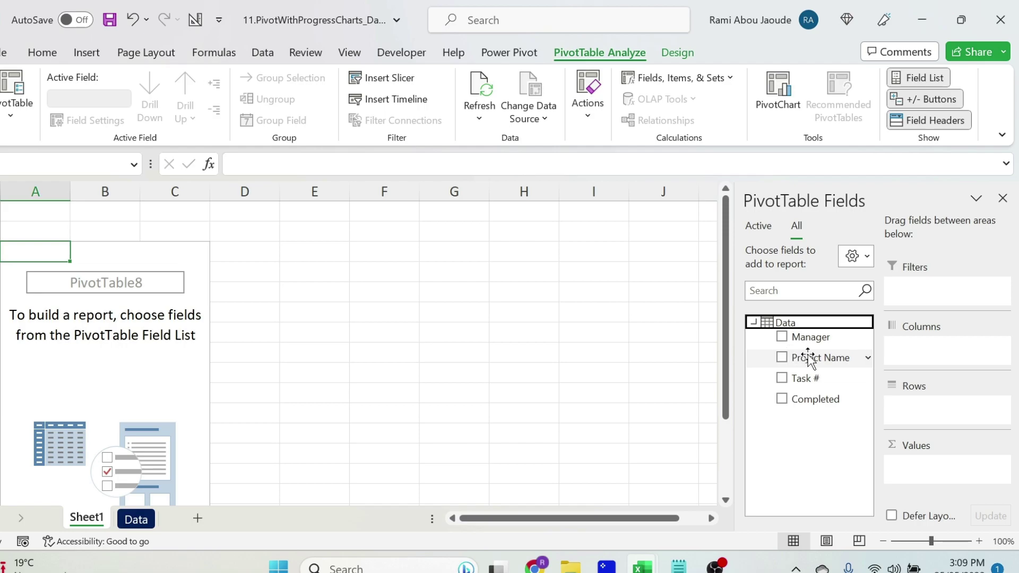
{"action": "left_click_drag", "start_coordinate": [807, 358], "coordinate": [923, 401]}
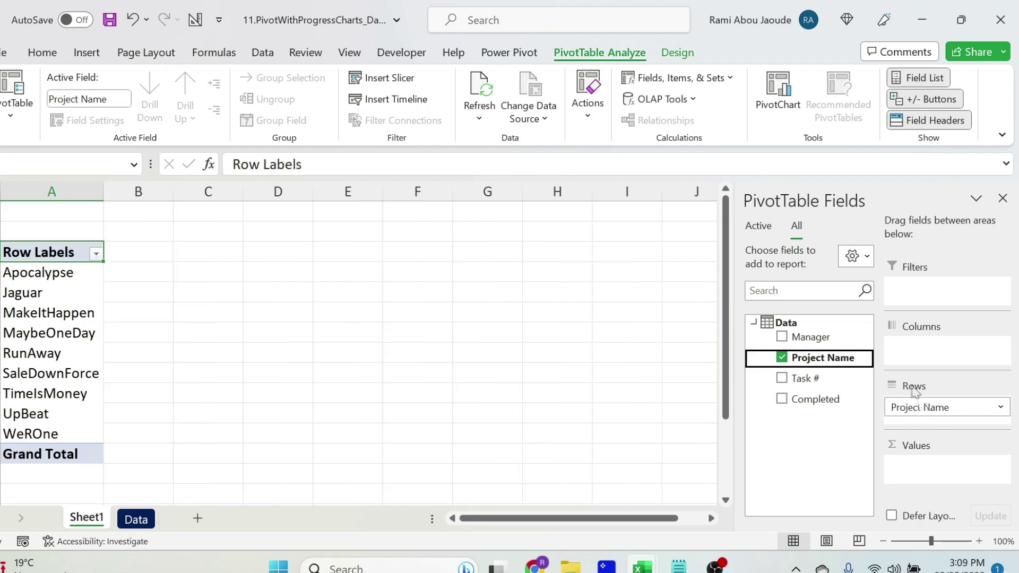
Apply a medium blue style to the pivot table and turn off its grand totals
{"action": "left_click", "coordinate": [687, 58]}
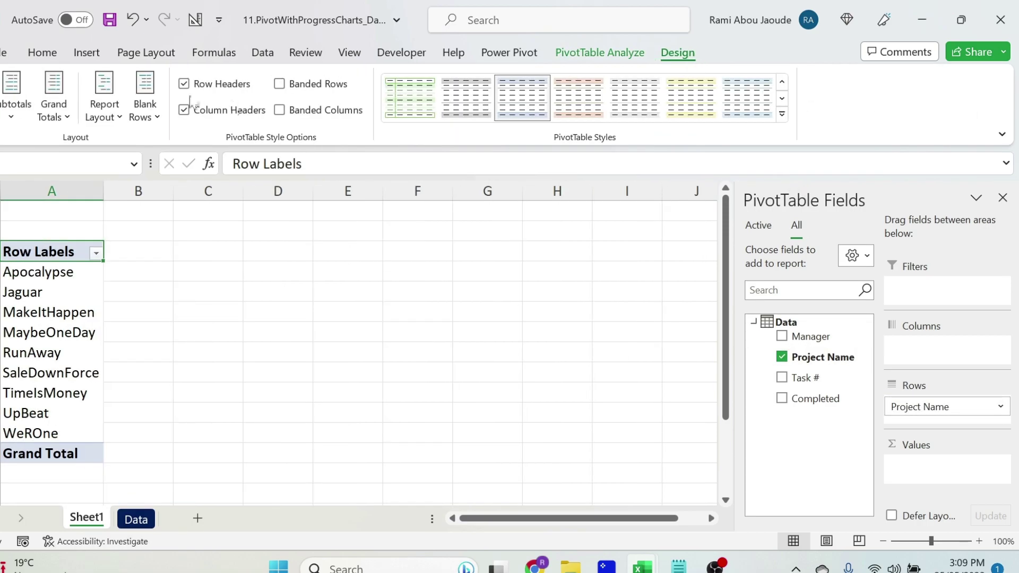
{"action": "left_click", "coordinate": [783, 113]}
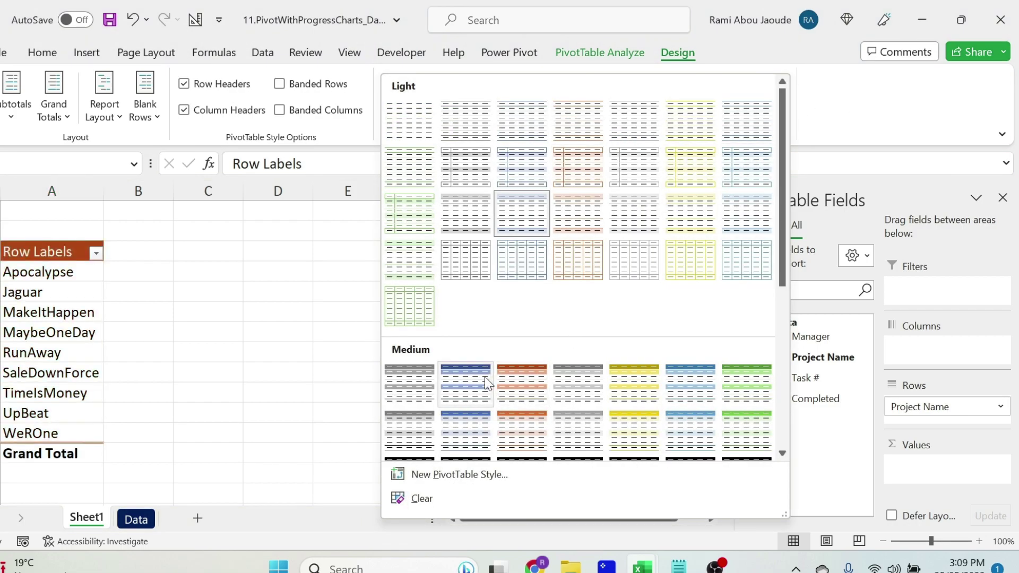
{"action": "left_click", "coordinate": [485, 377]}
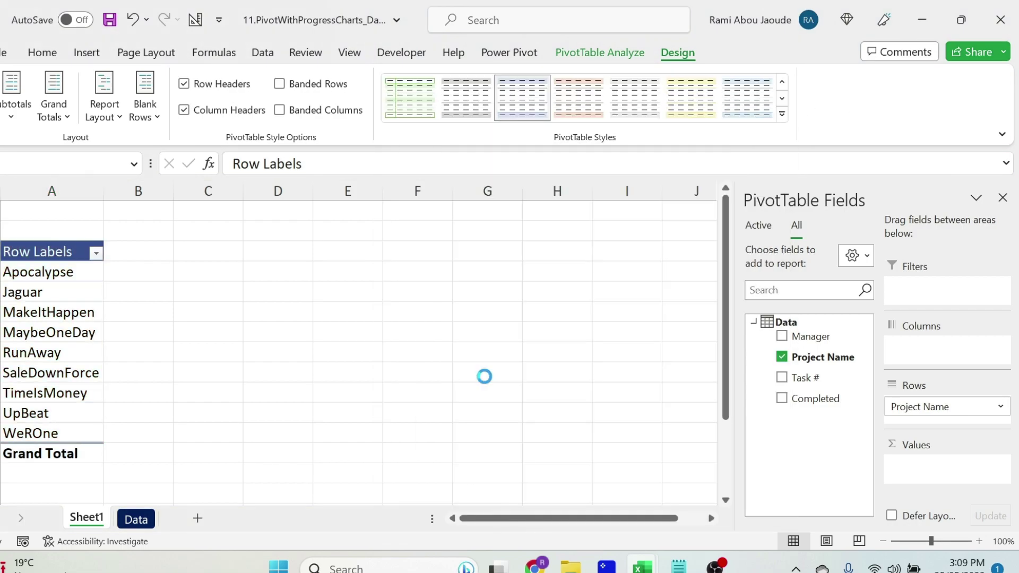
{"action": "left_click", "coordinate": [51, 91]}
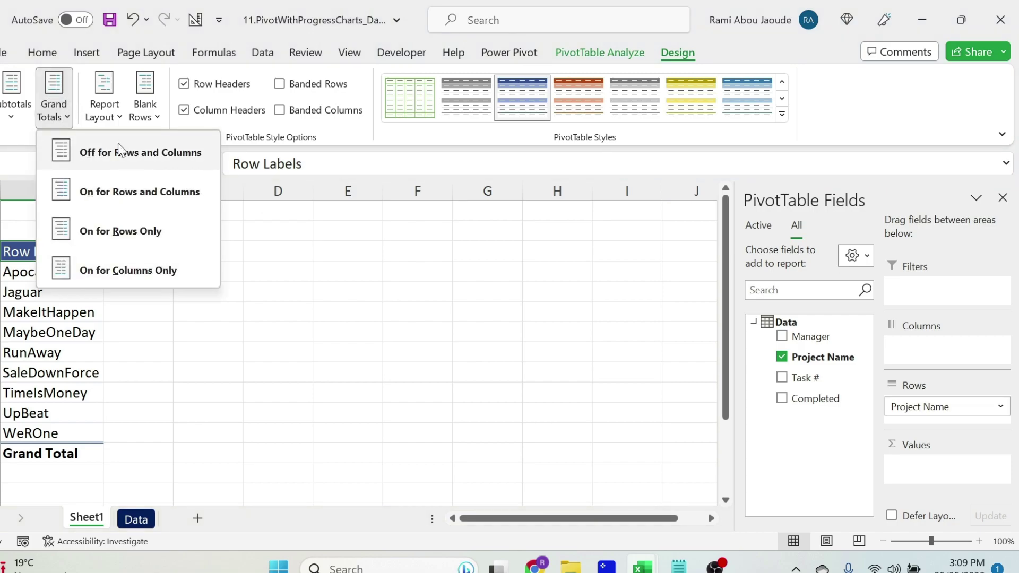
{"action": "left_click", "coordinate": [170, 158]}
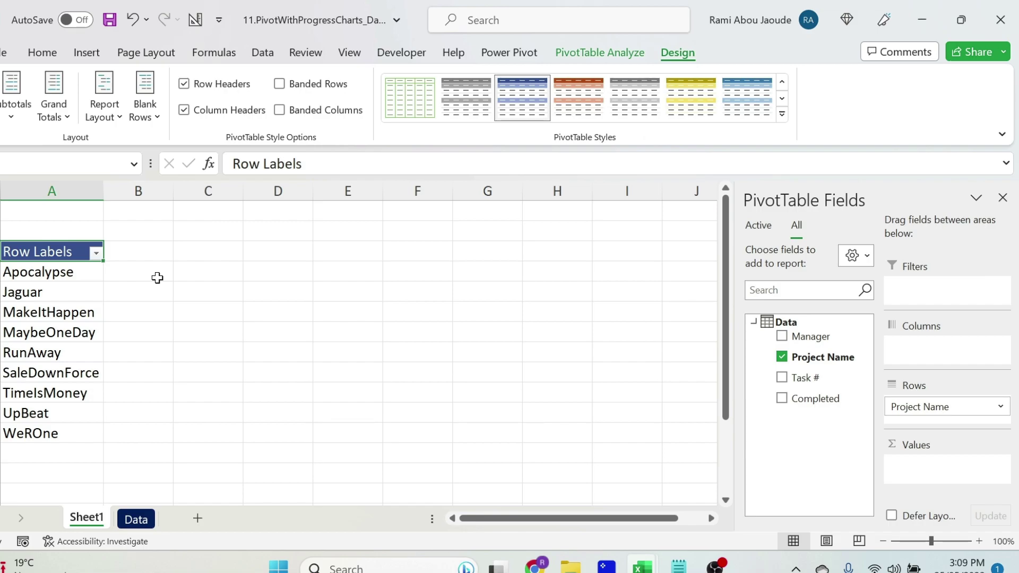
Add a Manager slicer beside the pivot, sized to its three names, and select range A4:A14
{"action": "right_click", "coordinate": [813, 338]}
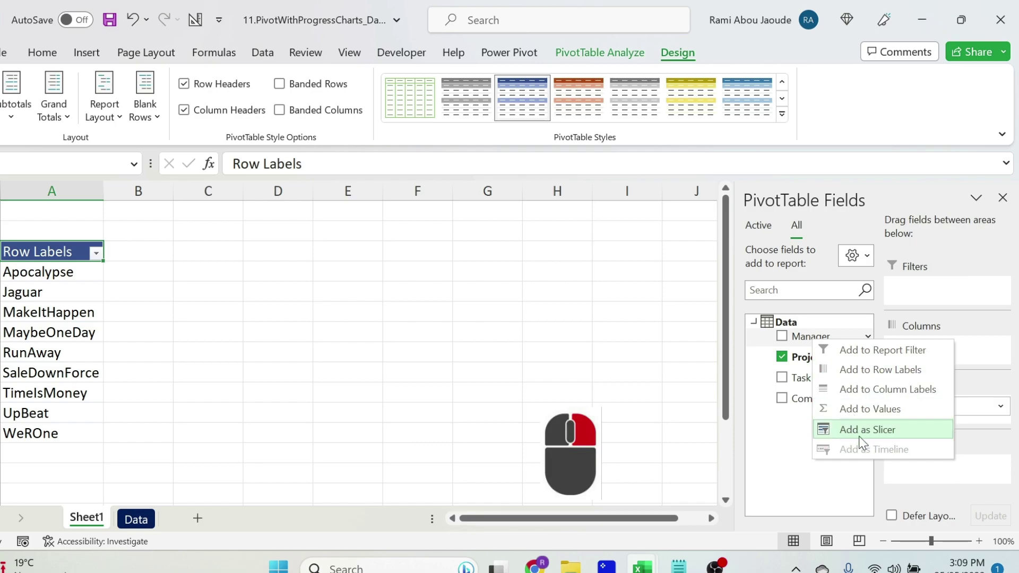
{"action": "left_click", "coordinate": [859, 437]}
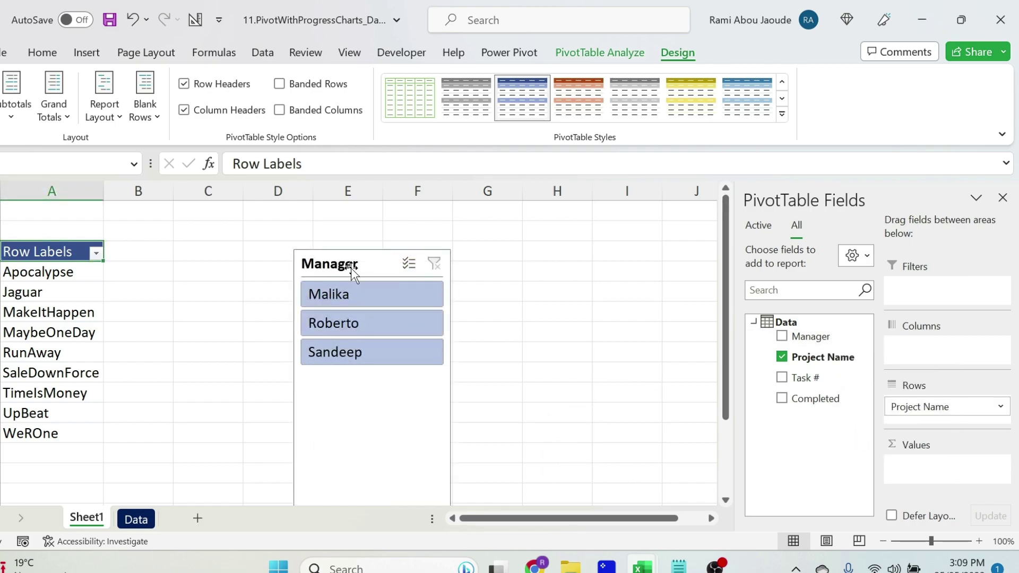
{"action": "left_click_drag", "start_coordinate": [371, 258], "coordinate": [371, 215]}
{"action": "left_click_drag", "start_coordinate": [373, 472], "coordinate": [382, 338]}
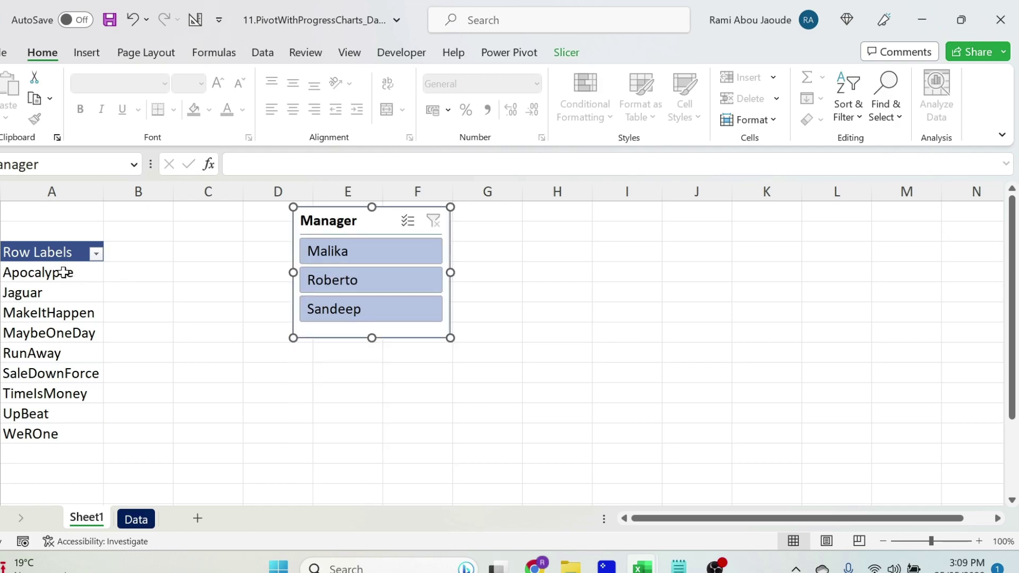
{"action": "left_click_drag", "start_coordinate": [63, 249], "coordinate": [79, 431]}
Paste a copy of the pivot at B3 and replace Project Name with Manager in its Rows
{"action": "key", "text": "ctrl+c"}
{"action": "left_click", "coordinate": [145, 210]}
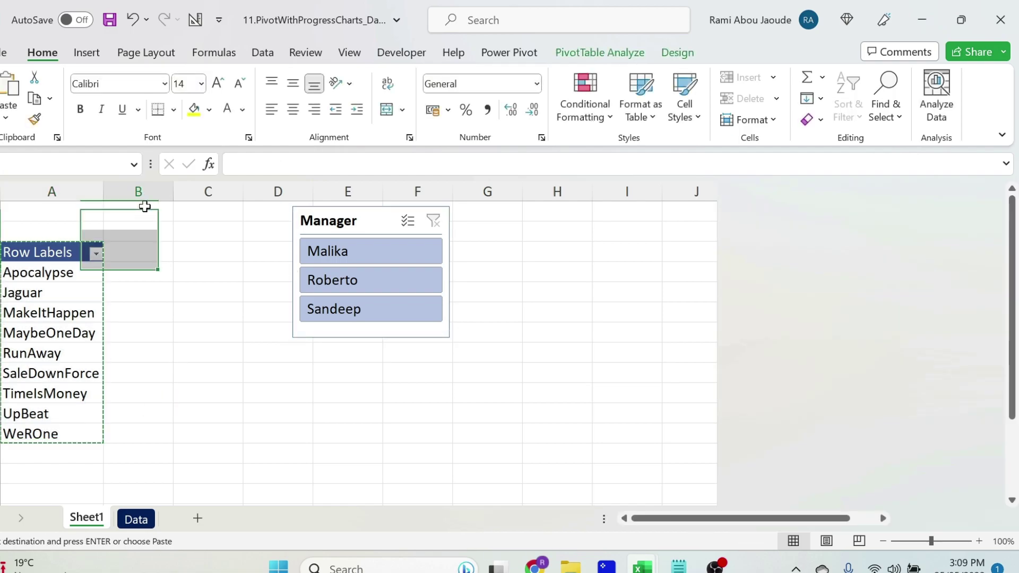
{"action": "key", "text": "ctrl+v"}
{"action": "left_click", "coordinate": [753, 322]}
{"action": "left_click_drag", "start_coordinate": [921, 409], "coordinate": [573, 334]}
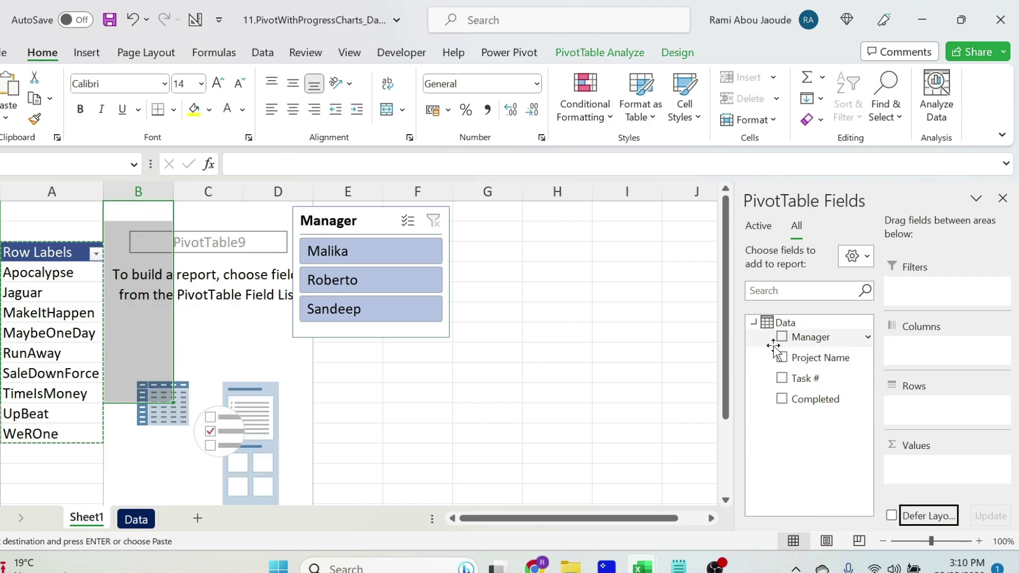
{"action": "left_click_drag", "start_coordinate": [793, 346], "coordinate": [926, 403]}
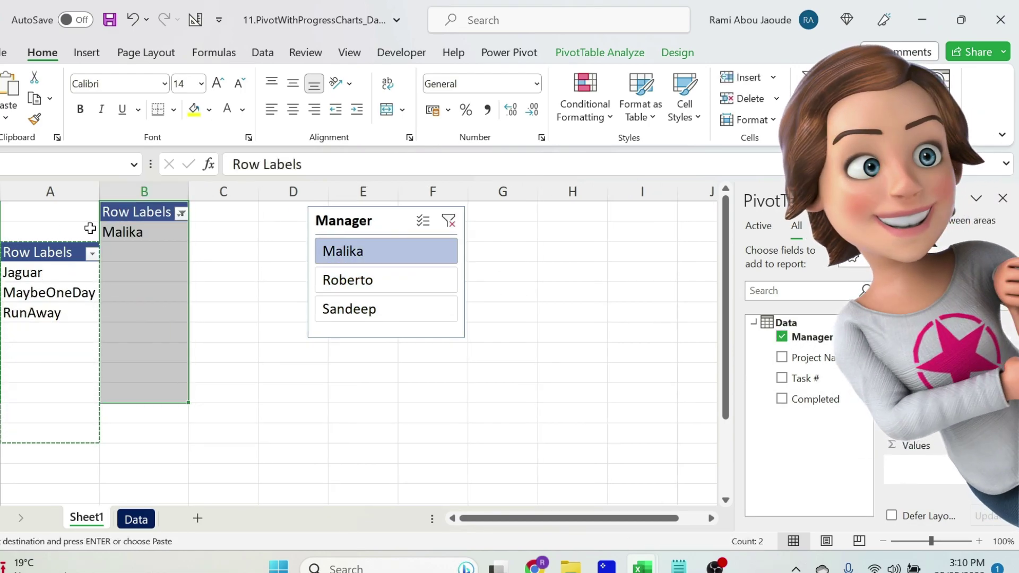
{"action": "left_click_drag", "start_coordinate": [31, 251], "coordinate": [53, 333]}
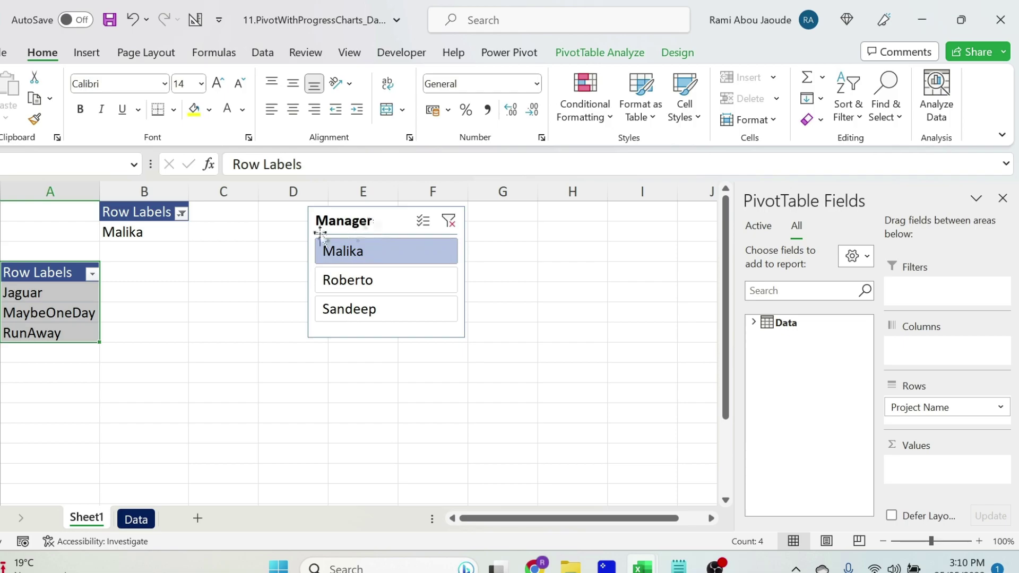
Hide the Manager slicer's header through Slicer Settings
{"action": "right_click", "coordinate": [361, 227]}
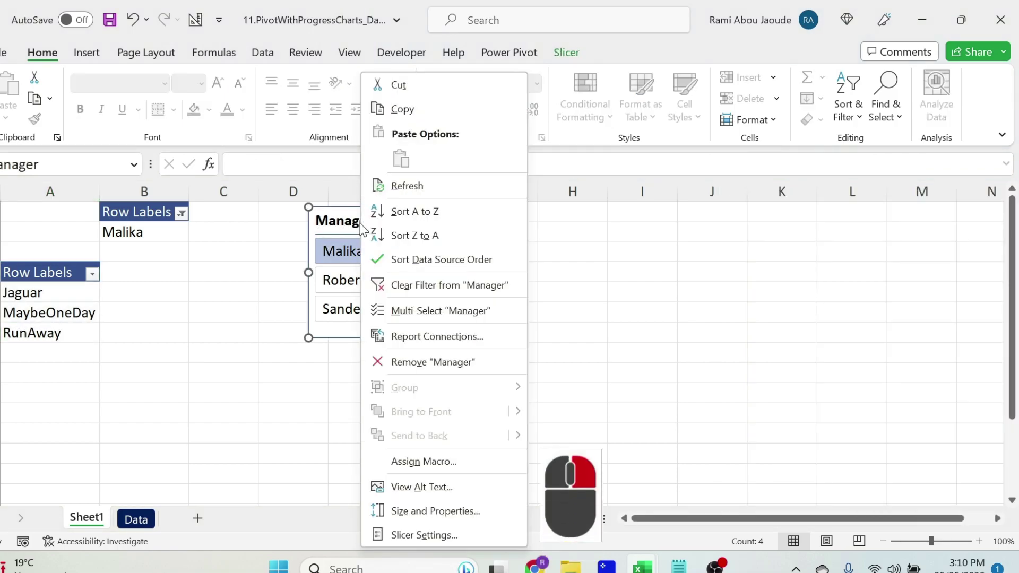
{"action": "left_click", "coordinate": [428, 536]}
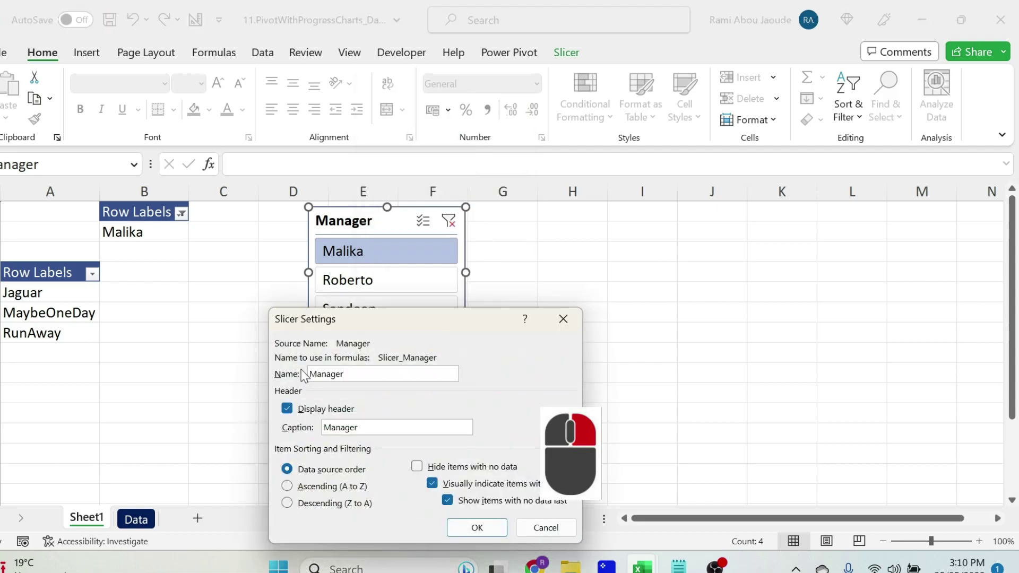
{"action": "left_click", "coordinate": [287, 408]}
{"action": "left_click", "coordinate": [491, 532]}
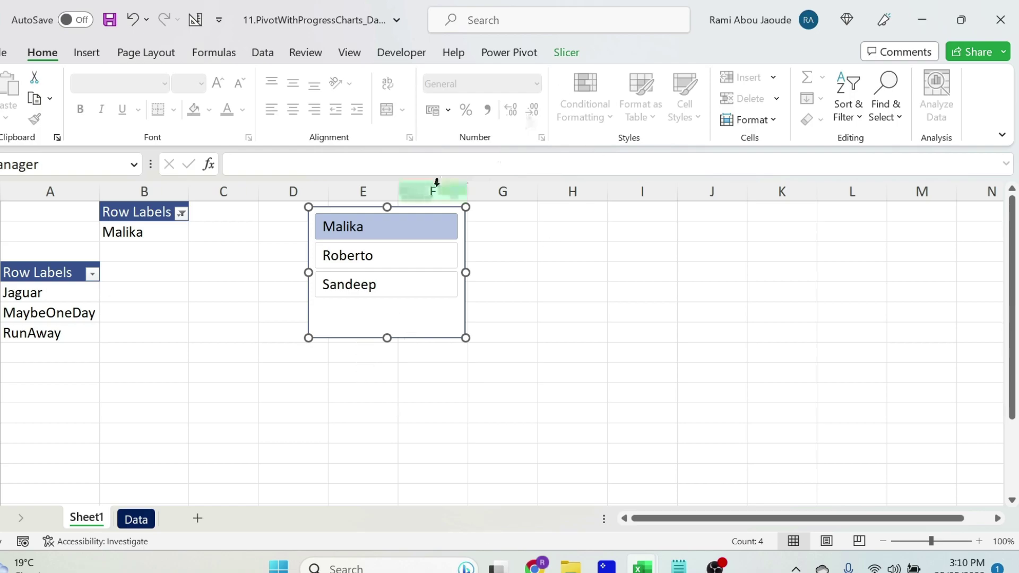
Set the slicer to 3 columns and resize it to a single row of buttons
{"action": "left_click", "coordinate": [568, 53]}
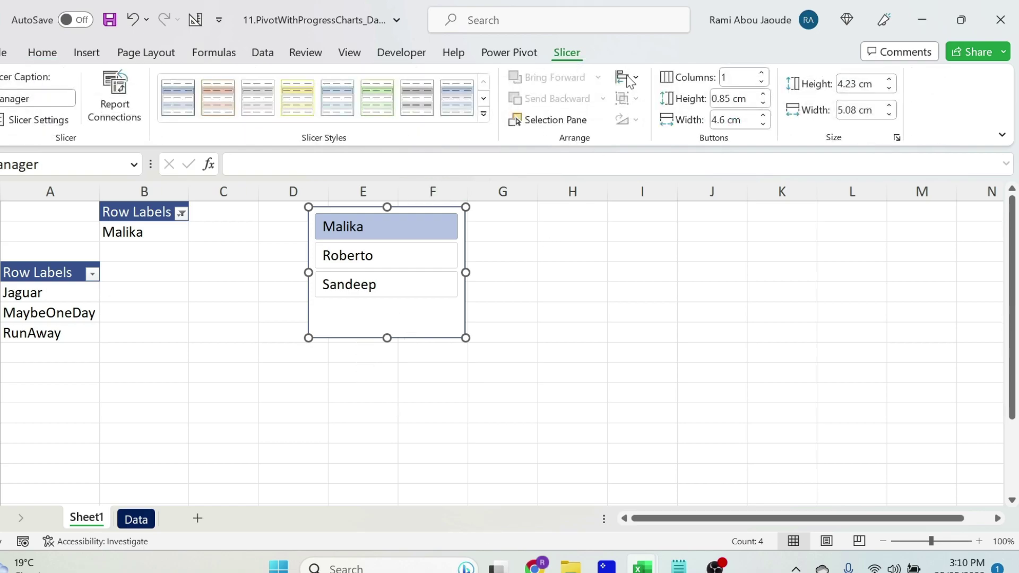
{"action": "left_click", "coordinate": [761, 73]}
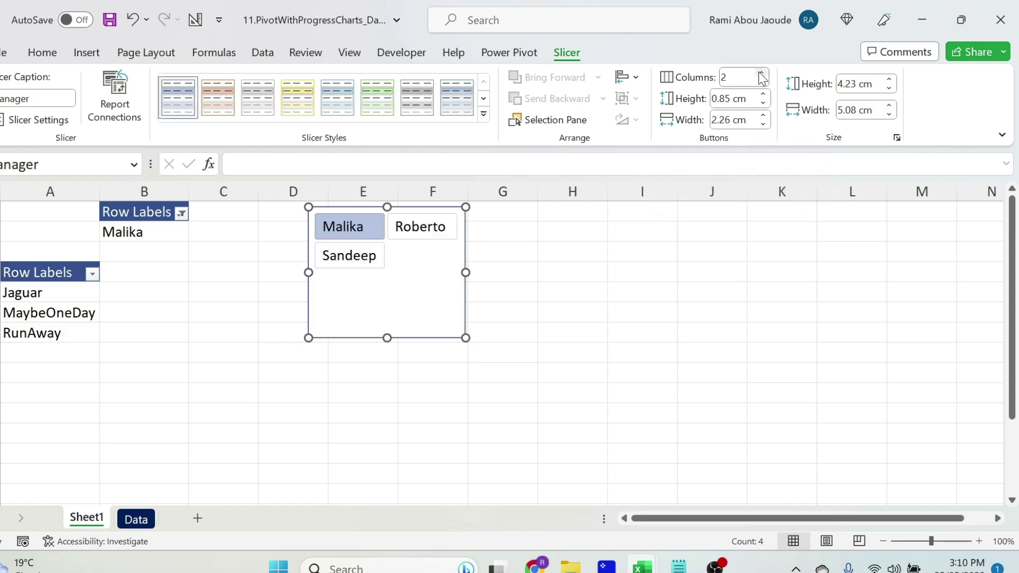
{"action": "left_click", "coordinate": [761, 73]}
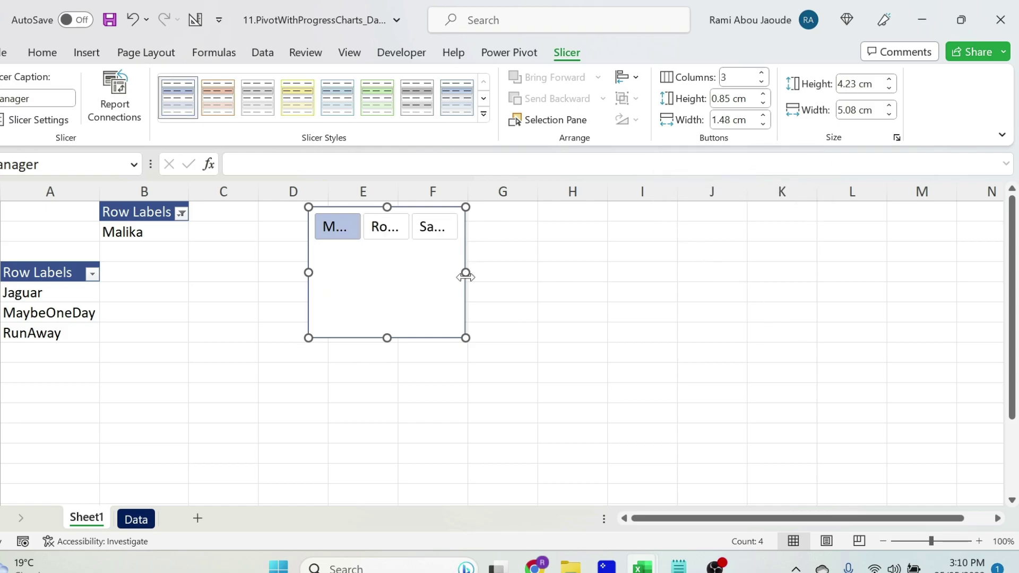
{"action": "left_click_drag", "start_coordinate": [465, 272], "coordinate": [605, 272]}
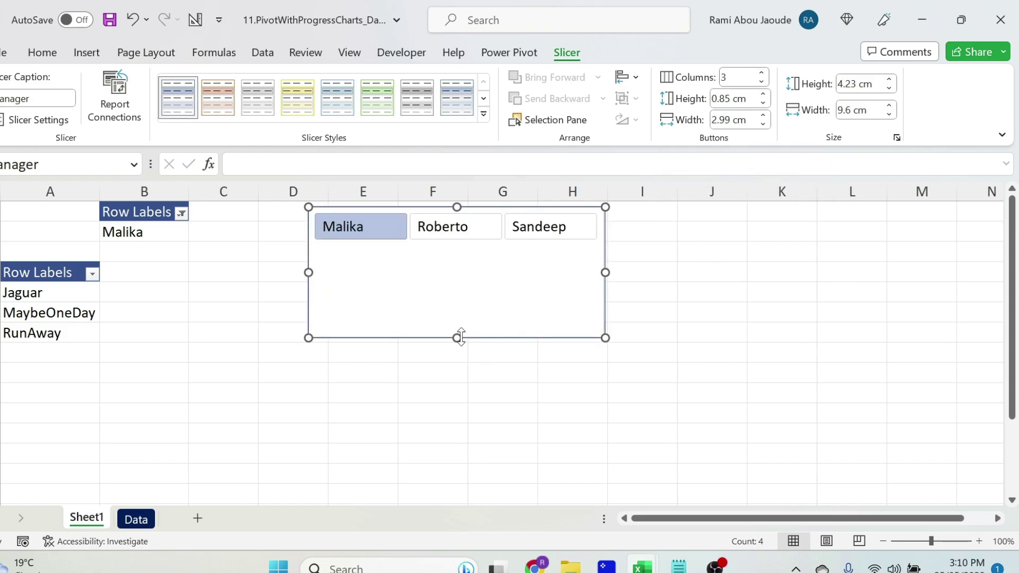
{"action": "left_click_drag", "start_coordinate": [460, 338], "coordinate": [574, 288]}
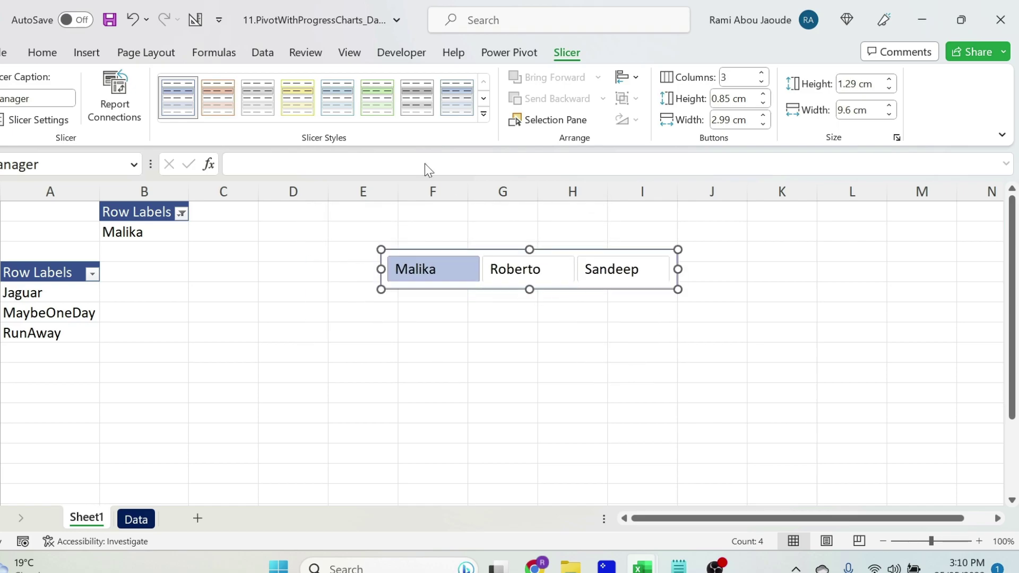
Hide the worksheet gridlines and nudge the slicer slightly lower
{"action": "left_click", "coordinate": [350, 53]}
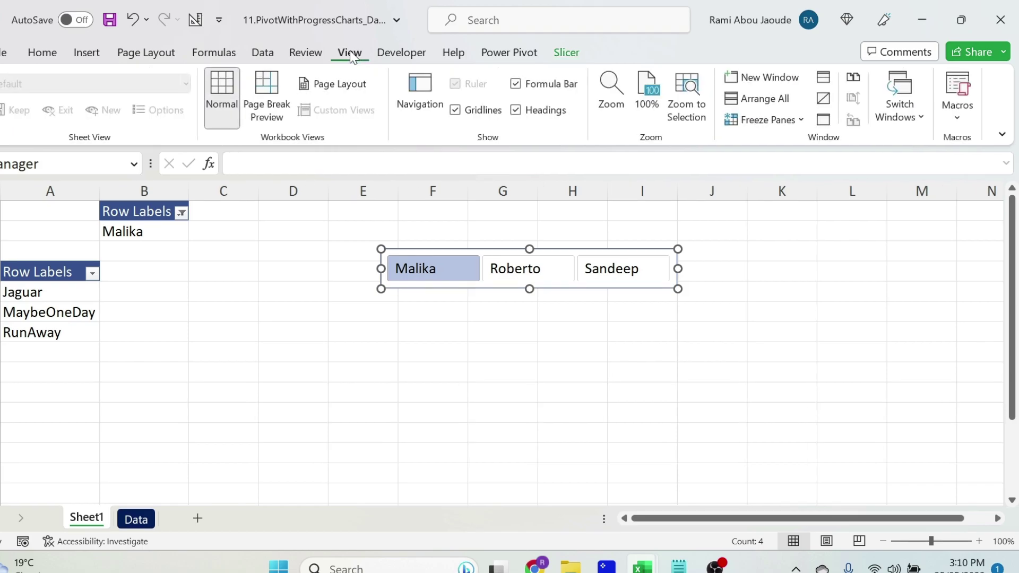
{"action": "left_click", "coordinate": [455, 110]}
{"action": "left_click", "coordinate": [329, 323]}
{"action": "left_click_drag", "start_coordinate": [380, 249], "coordinate": [381, 263]}
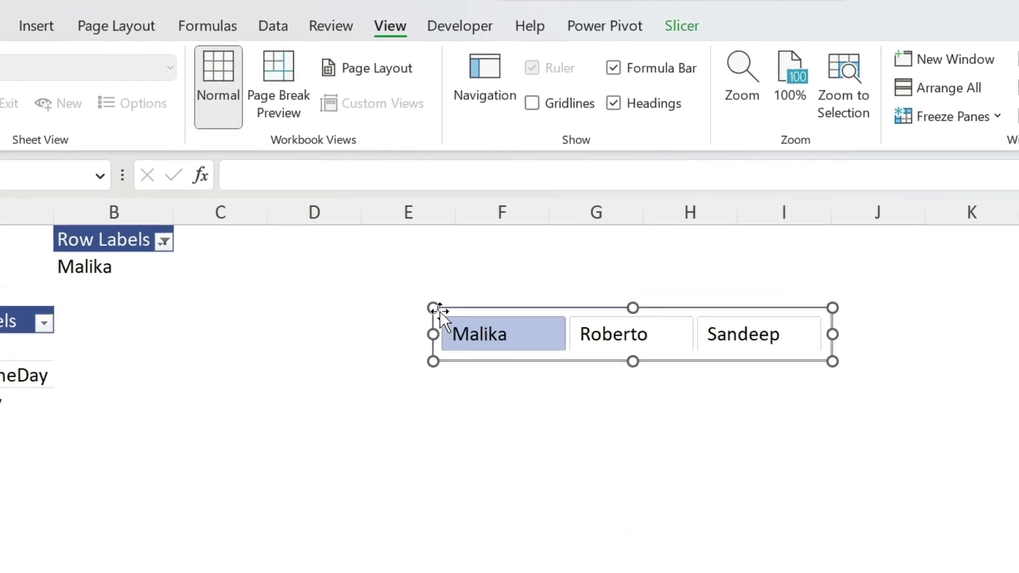
Type the title formula ="Performance Dashboard - " &B2 into cell F2
{"action": "left_click", "coordinate": [502, 274]}
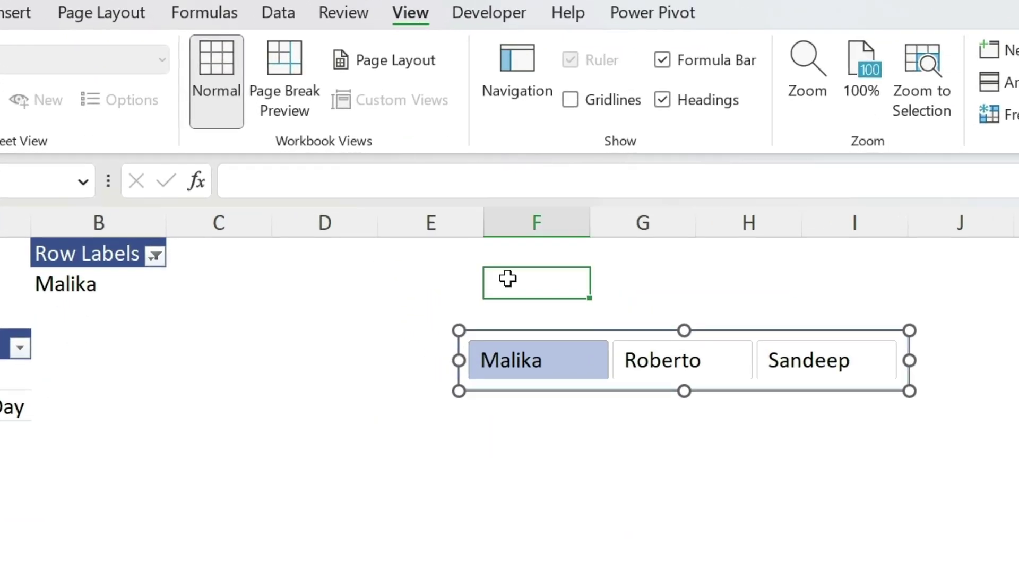
{"action": "type", "text": "="}
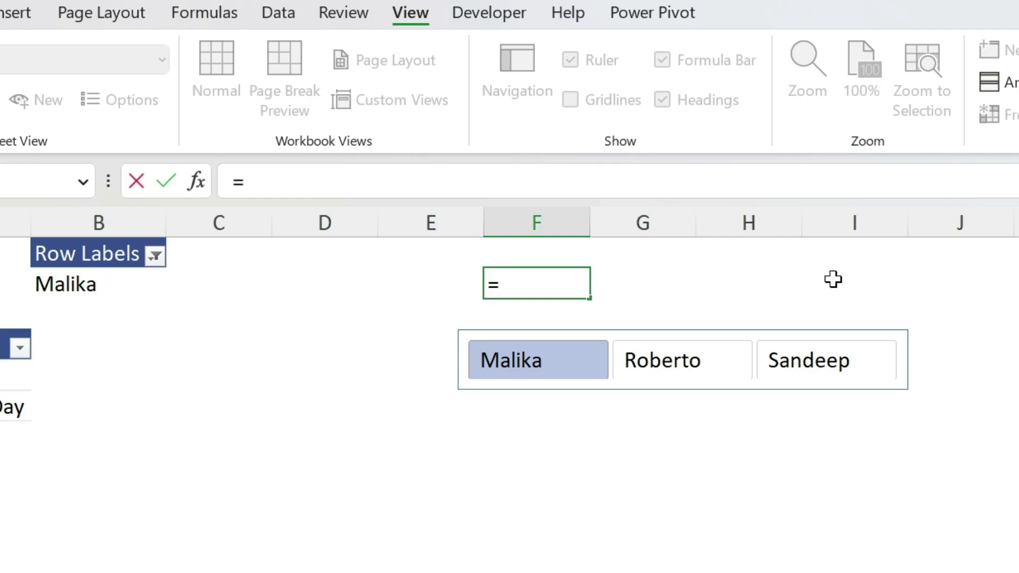
{"action": "type", "text": "\"Performance Das"}
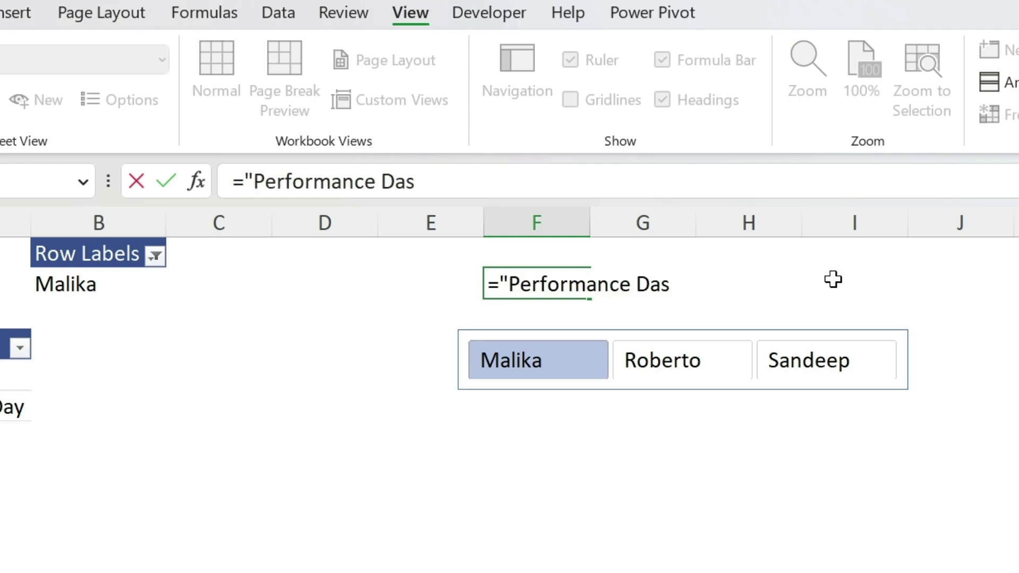
{"action": "type", "text": "hboard - \""}
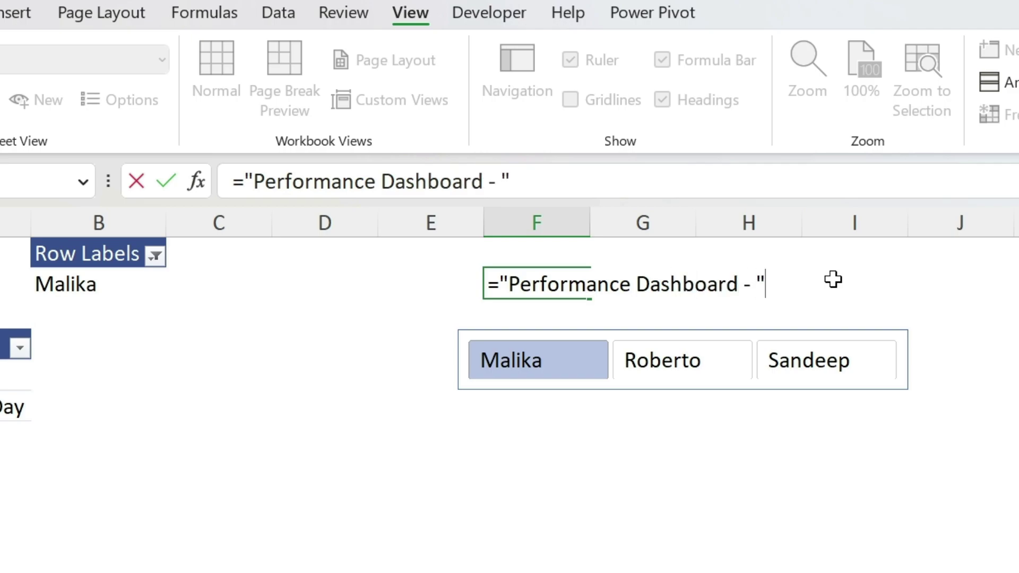
{"action": "type", "text": " &"}
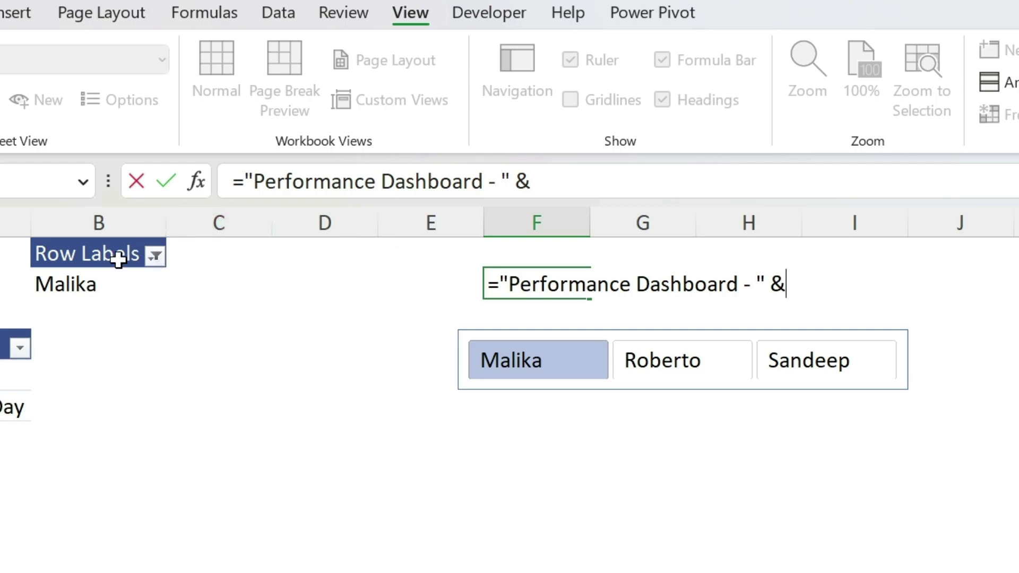
{"action": "left_click", "coordinate": [89, 273]}
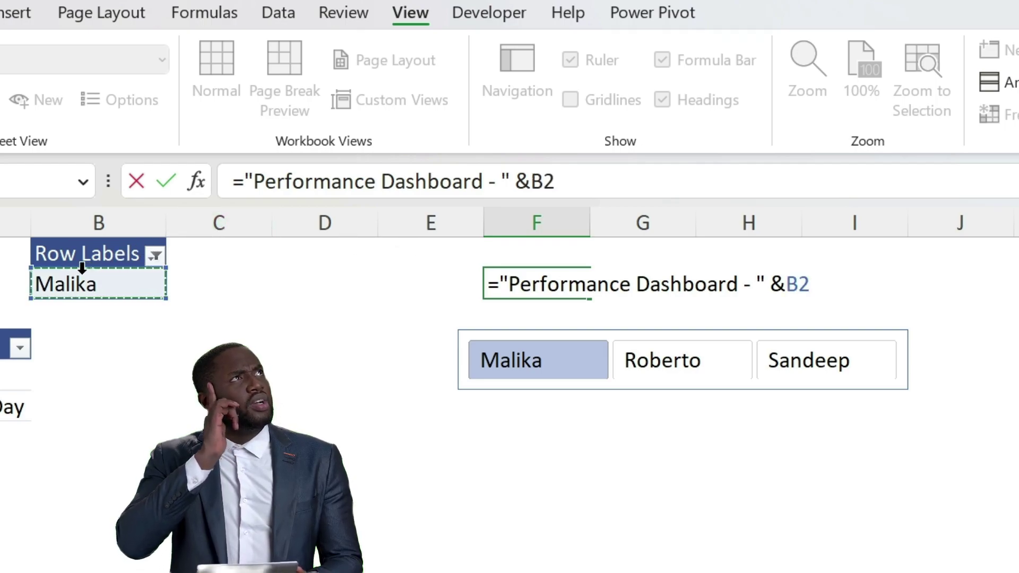
Enter the title, filter to Roberto, and make F2 bold, 20 pt and dark blue-gray
{"action": "key", "text": "Return"}
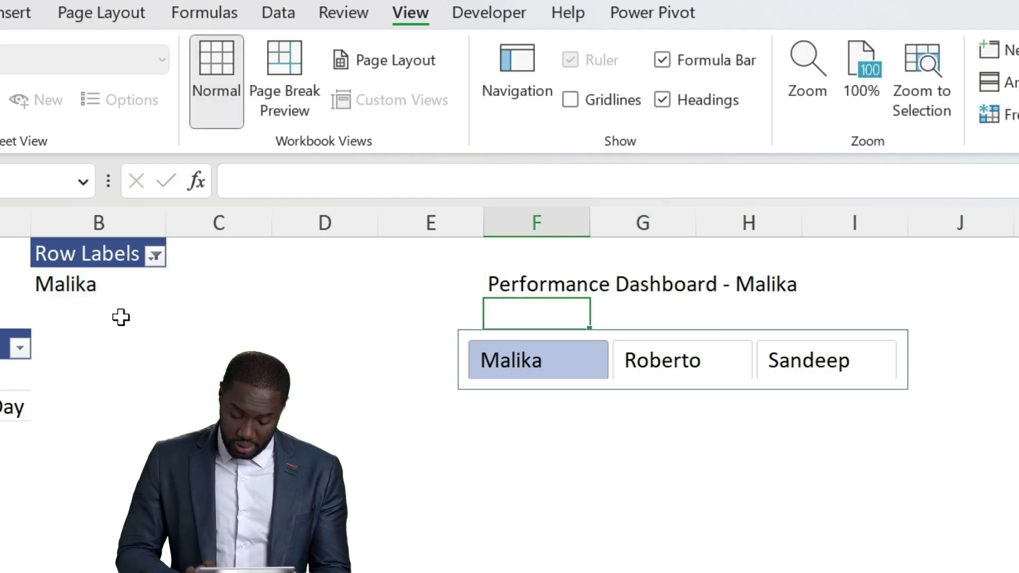
{"action": "left_click", "coordinate": [657, 364]}
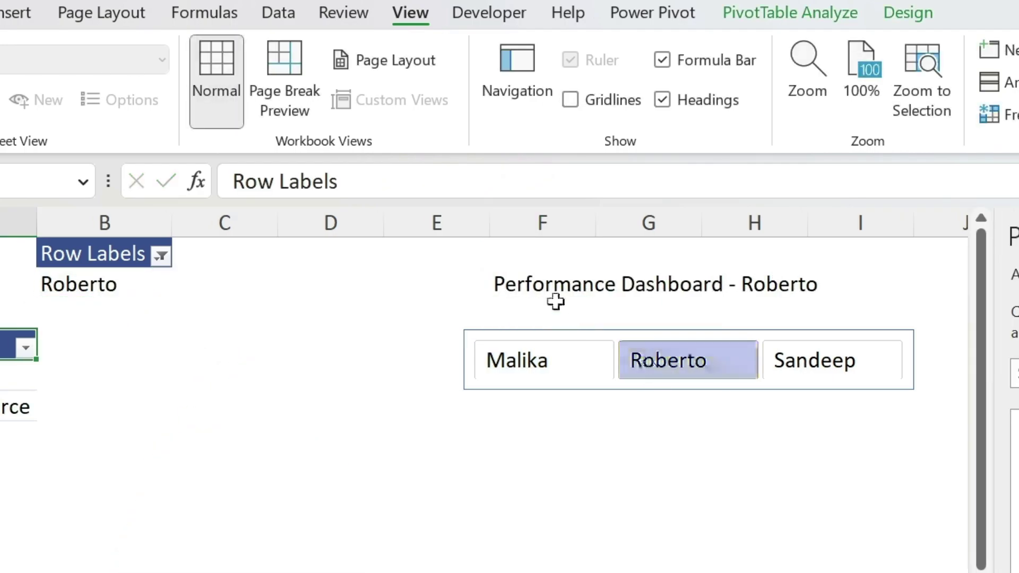
{"action": "left_click", "coordinate": [511, 285]}
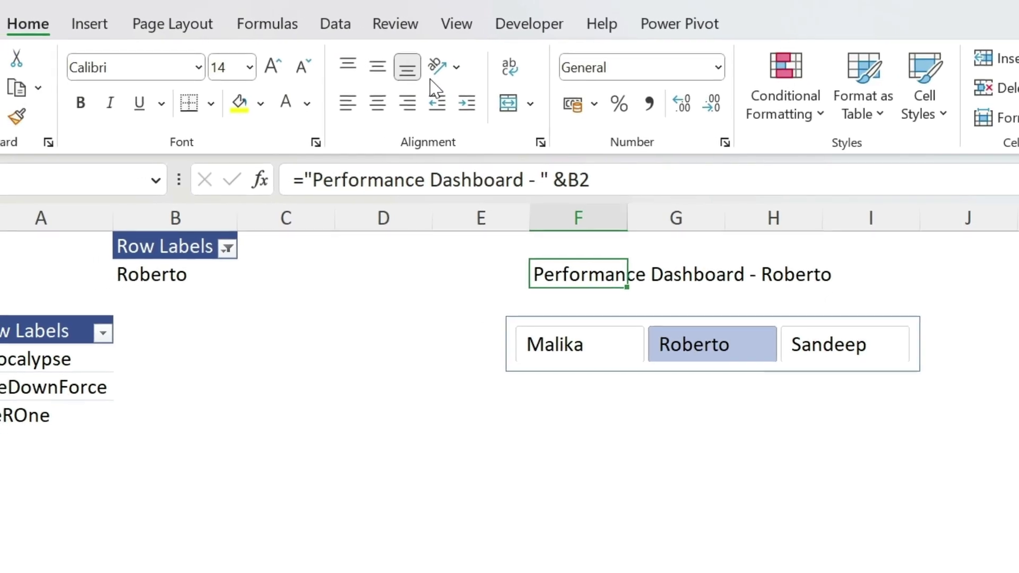
{"action": "left_click", "coordinate": [307, 103]}
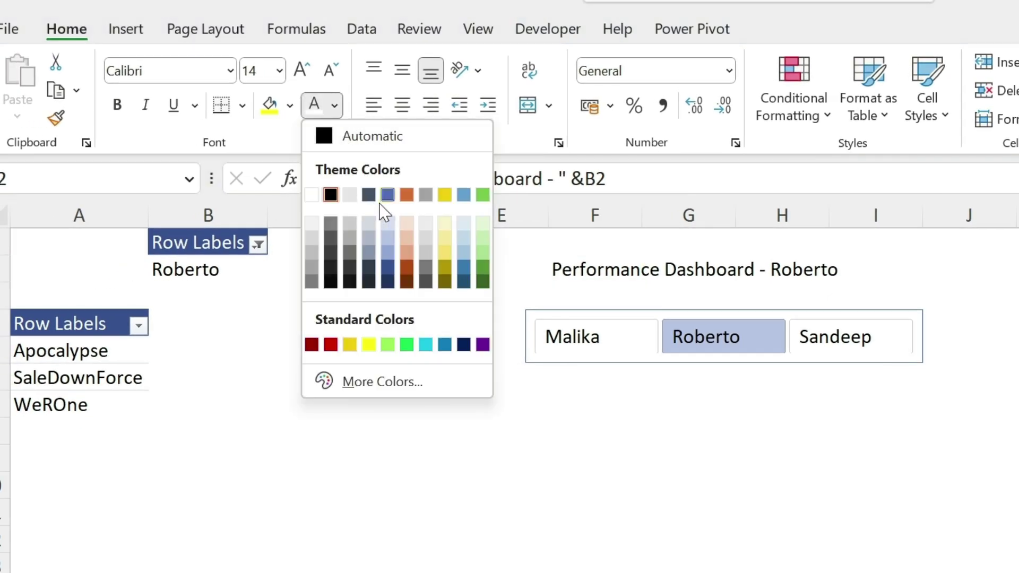
{"action": "left_click", "coordinate": [371, 195]}
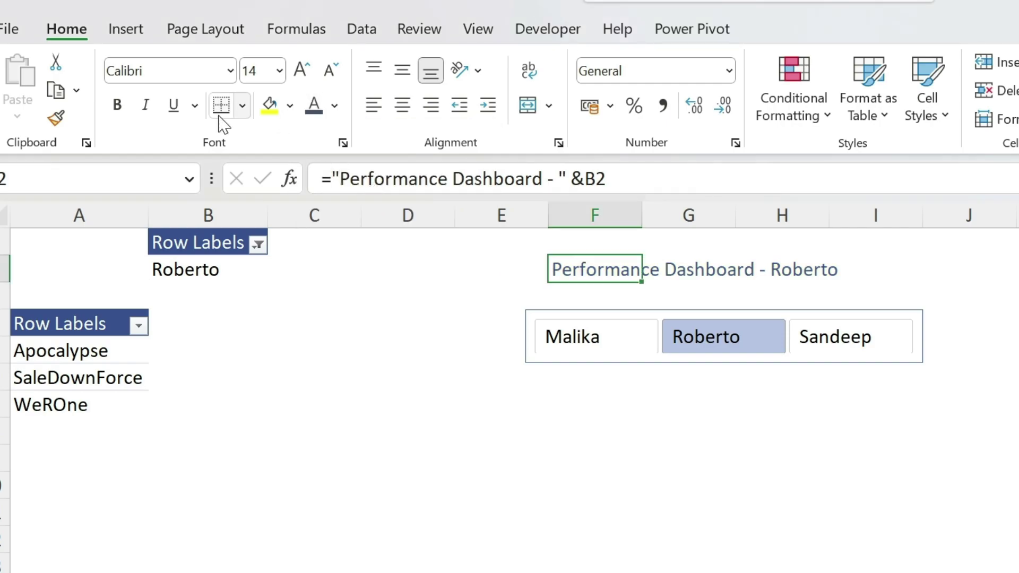
{"action": "left_click", "coordinate": [117, 105]}
{"action": "left_click", "coordinate": [300, 70]}
{"action": "left_click", "coordinate": [298, 75]}
{"action": "left_click", "coordinate": [299, 75]}
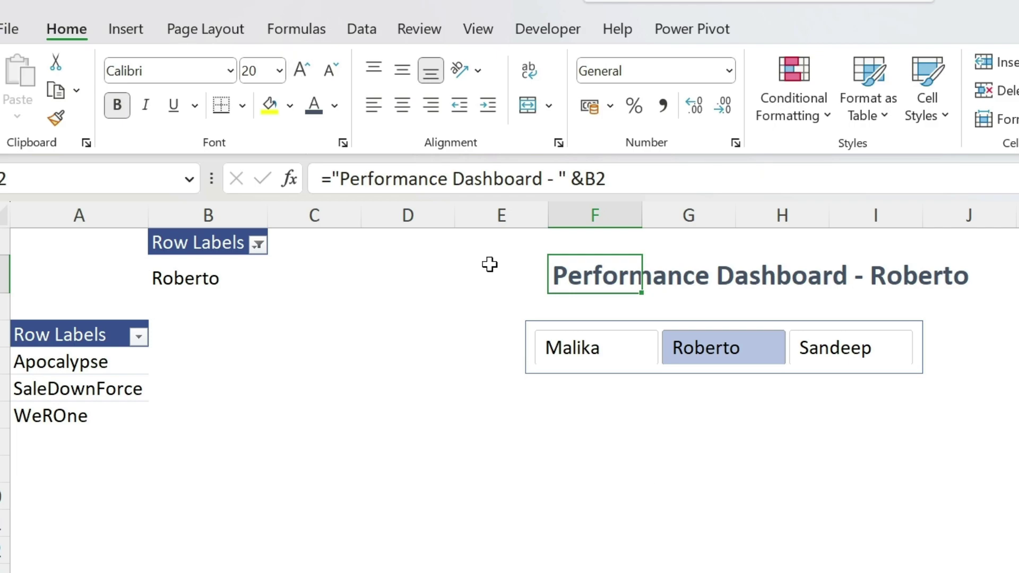
{"action": "left_click", "coordinate": [701, 30]}
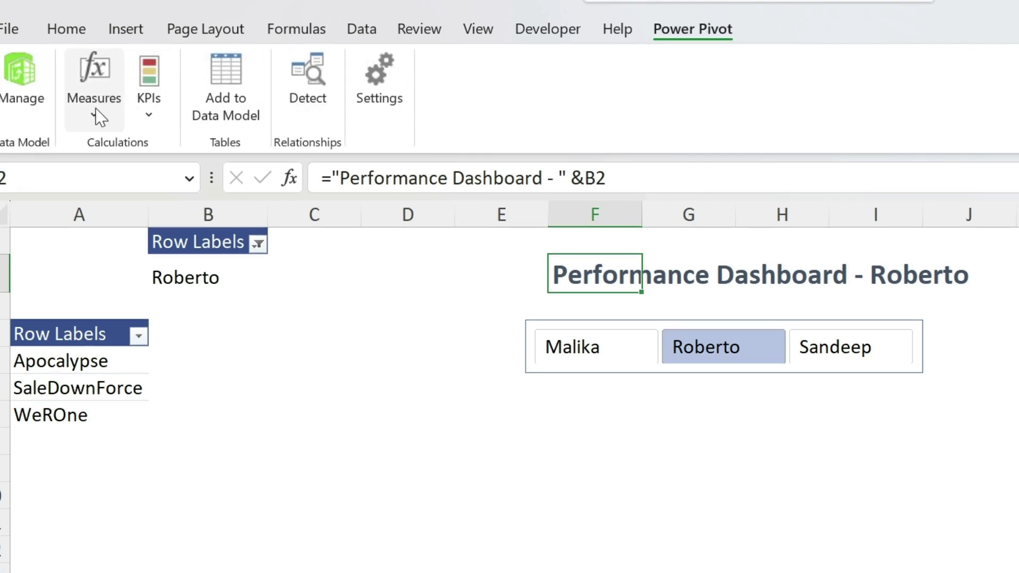
Create a % Completion measure with formula =sum(Data[Completed])/count(Data[Completed])
{"action": "left_click", "coordinate": [74, 121]}
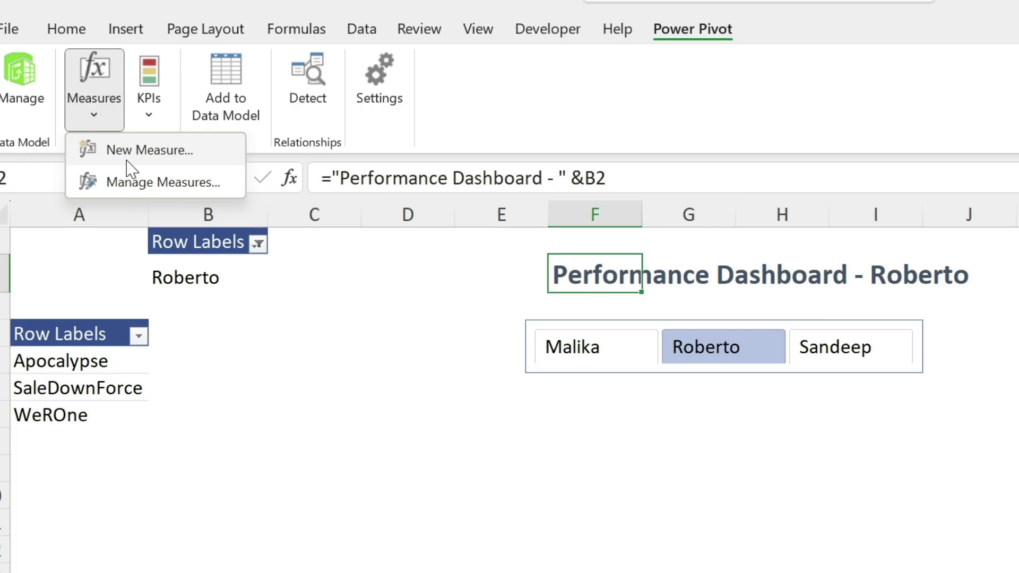
{"action": "left_click", "coordinate": [90, 146]}
{"action": "left_click_drag", "start_coordinate": [527, 170], "coordinate": [405, 180]}
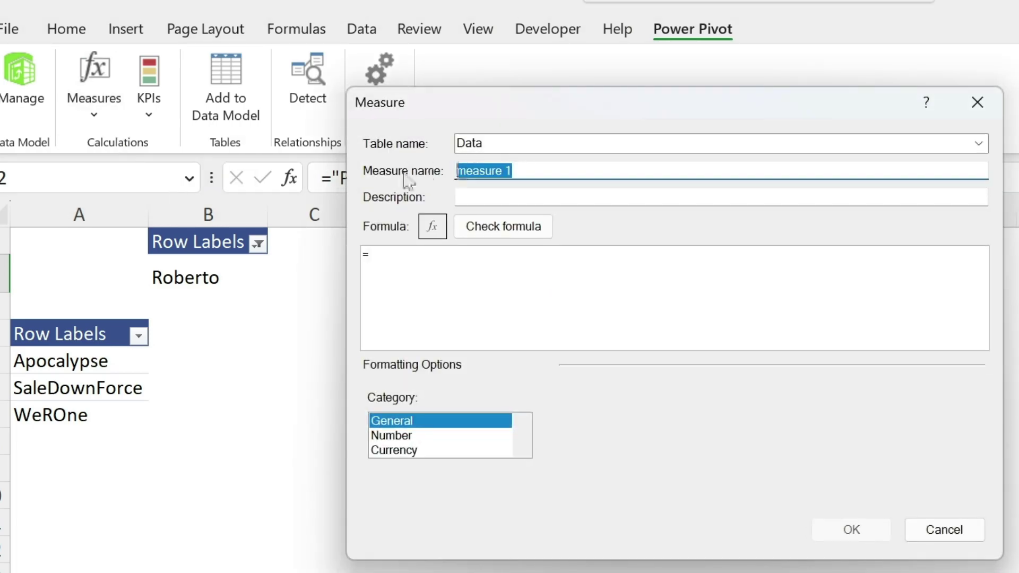
{"action": "type", "text": "% Completion"}
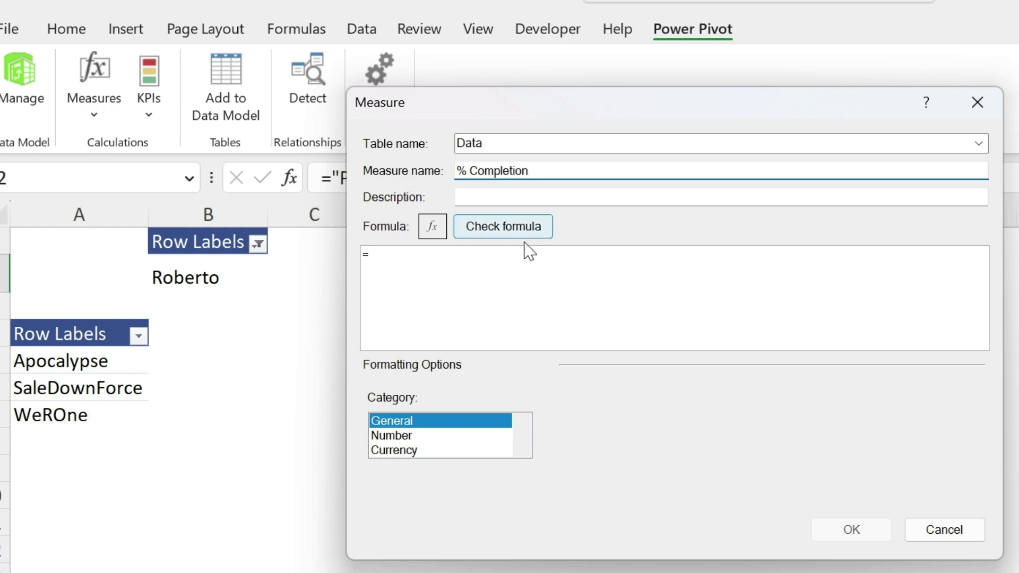
{"action": "left_click", "coordinate": [393, 265]}
{"action": "type", "text": "sum("}
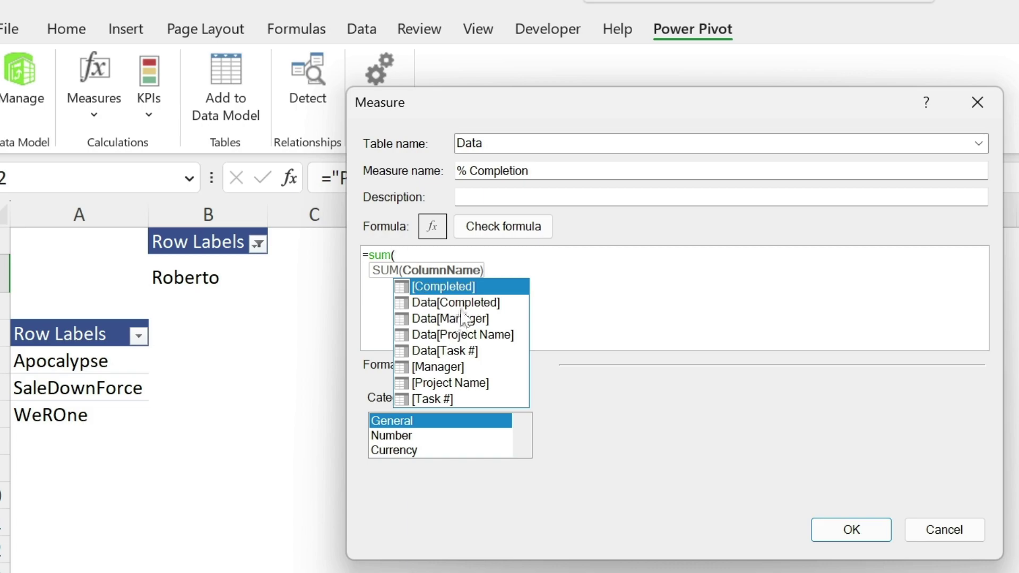
{"action": "left_click", "coordinate": [466, 305]}
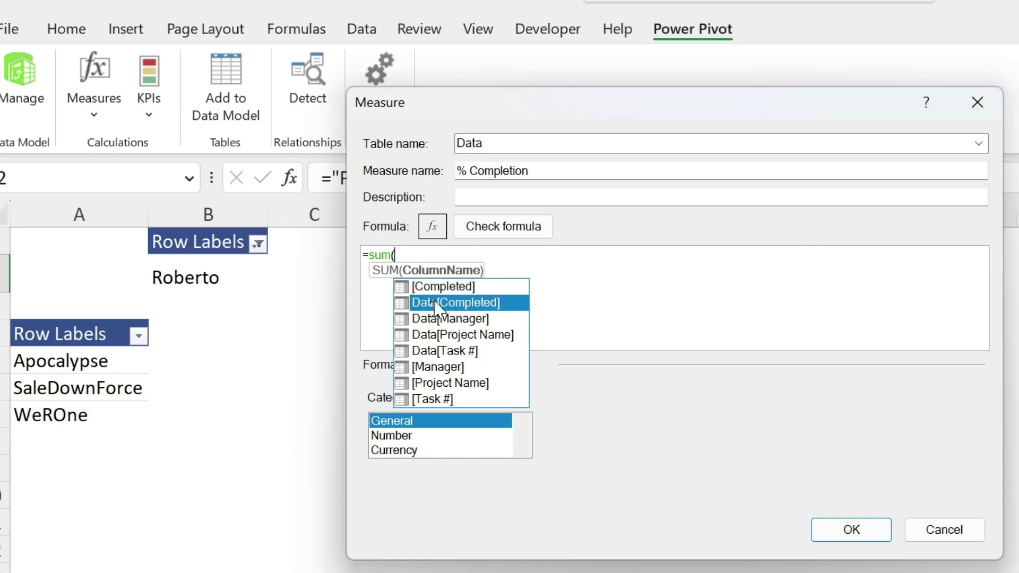
{"action": "double_click", "coordinate": [504, 306]}
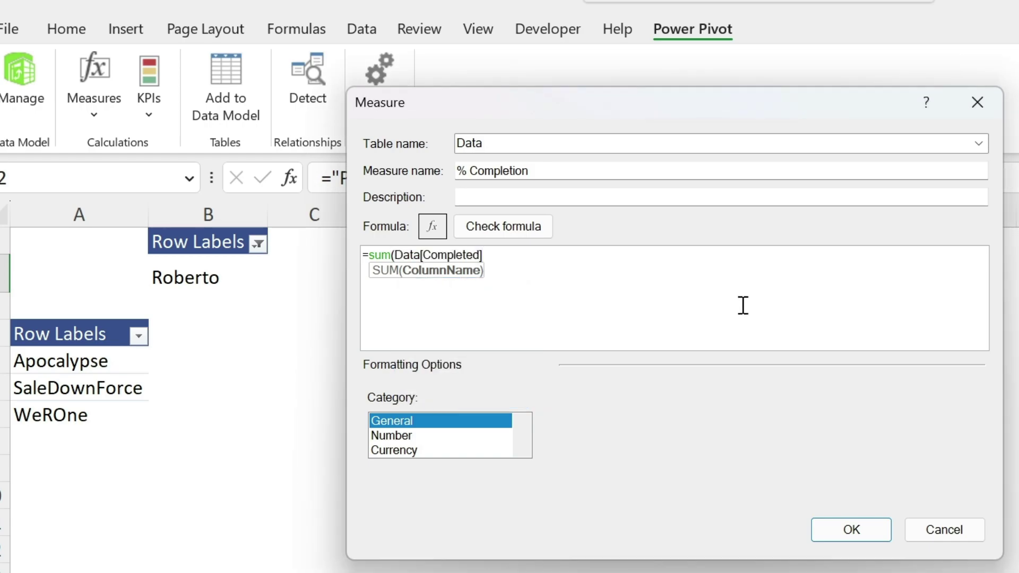
{"action": "type", "text": "])/count("}
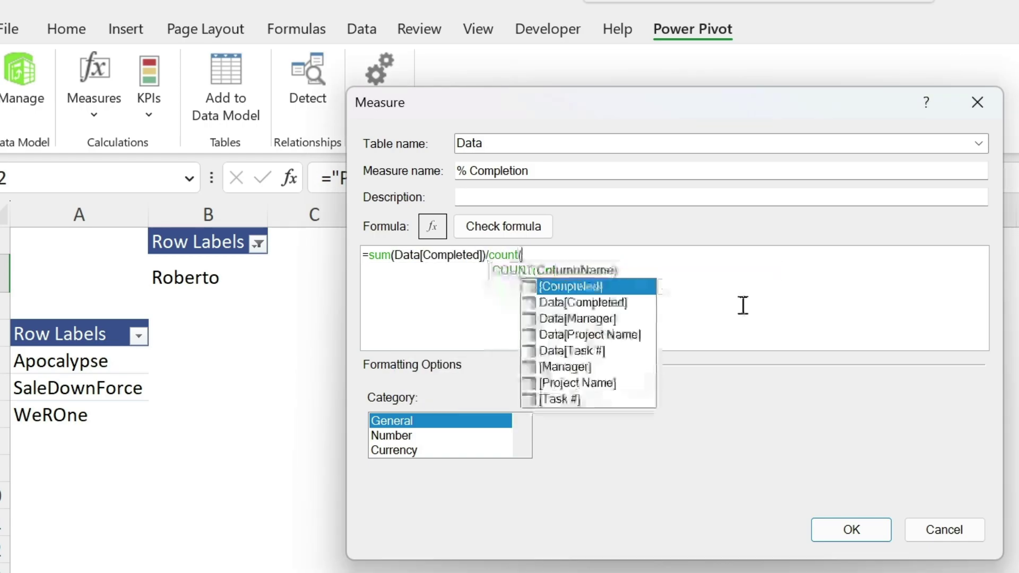
{"action": "double_click", "coordinate": [592, 300]}
{"action": "type", "text": ")"}
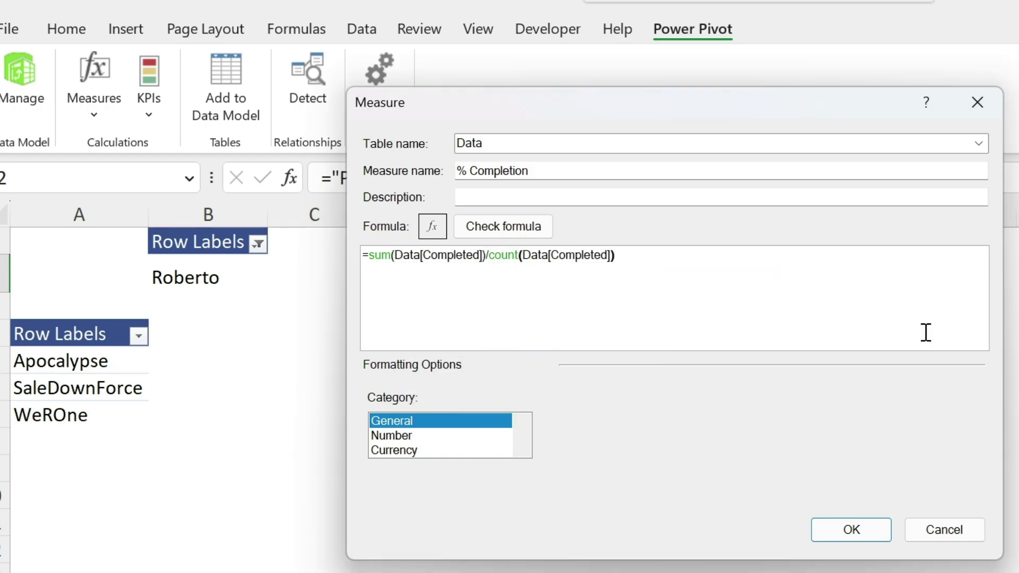
Format the measure as Number, Percentage with 0 decimal places, and save it
{"action": "left_click", "coordinate": [456, 436]}
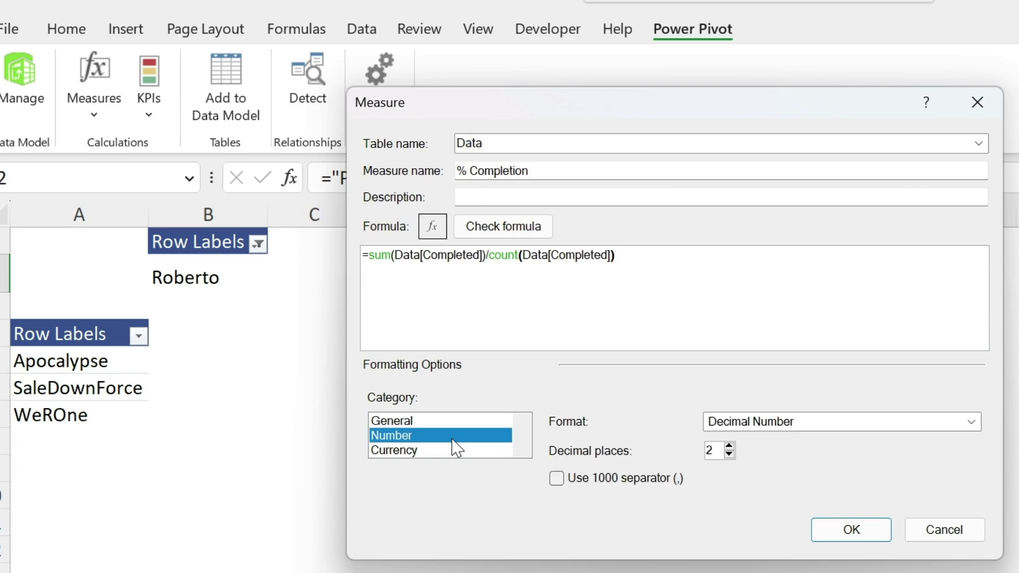
{"action": "left_click", "coordinate": [735, 421]}
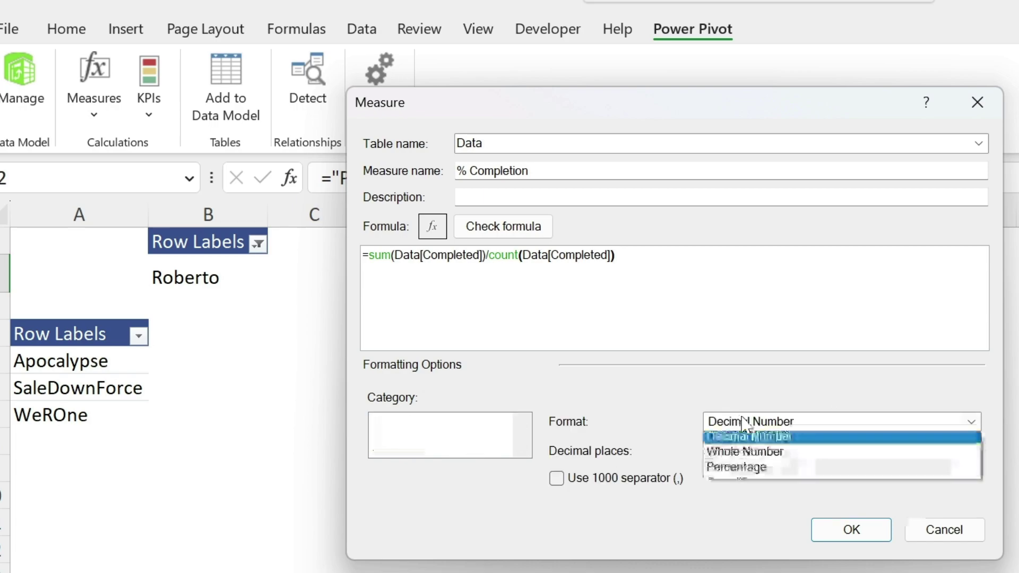
{"action": "left_click", "coordinate": [748, 471]}
{"action": "left_click", "coordinate": [729, 454]}
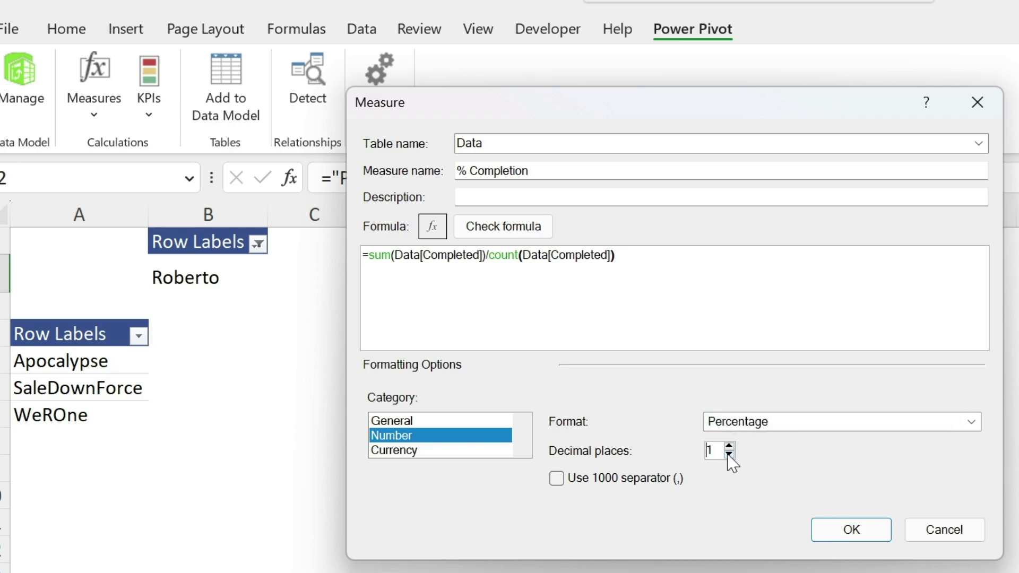
{"action": "left_click", "coordinate": [729, 454]}
{"action": "left_click", "coordinate": [867, 537]}
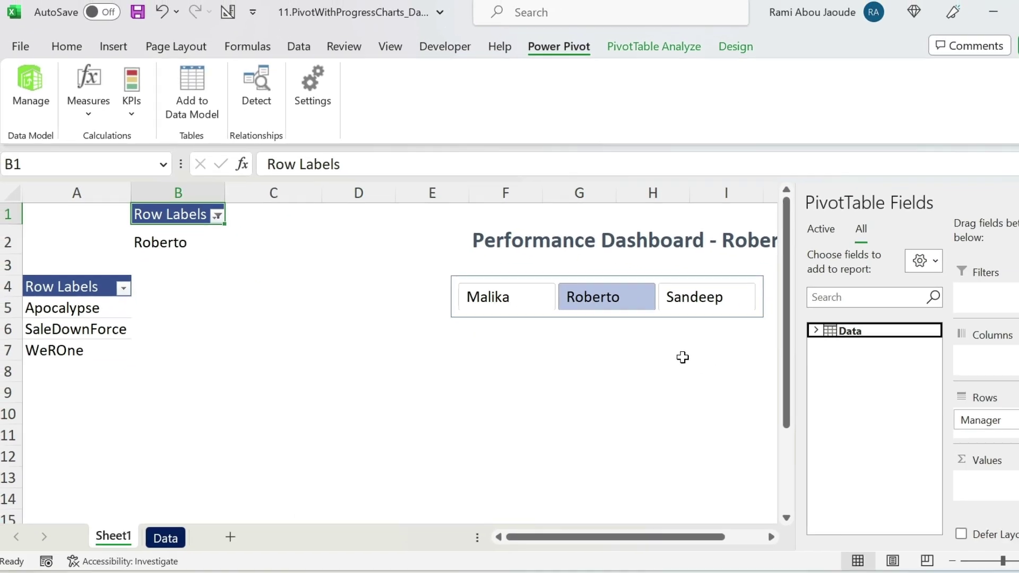
Put % Completion in the project pivot's Values, showing 55%, 65% and 60% for Roberto's projects
{"action": "left_click", "coordinate": [70, 292]}
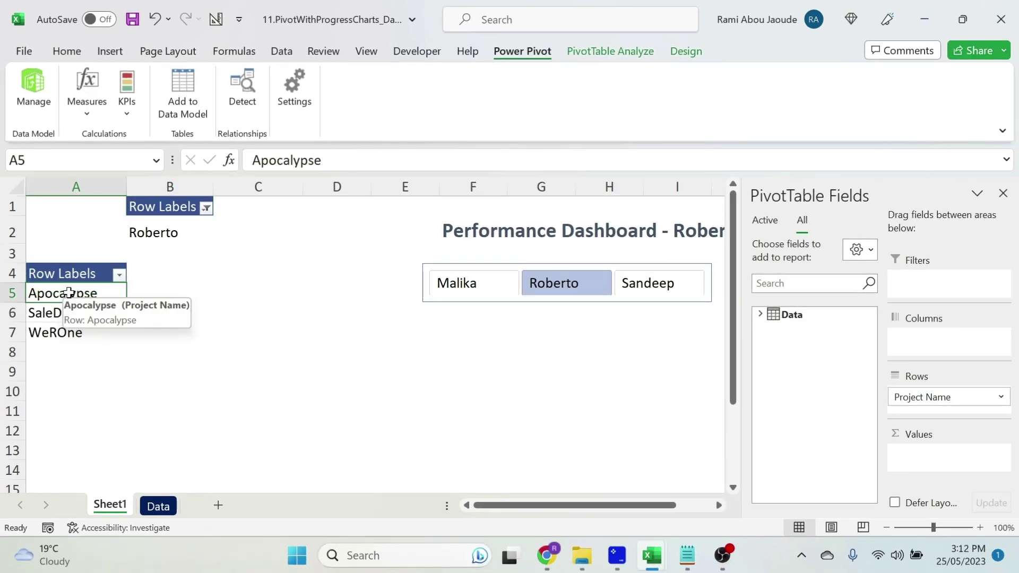
{"action": "left_click", "coordinate": [762, 314]}
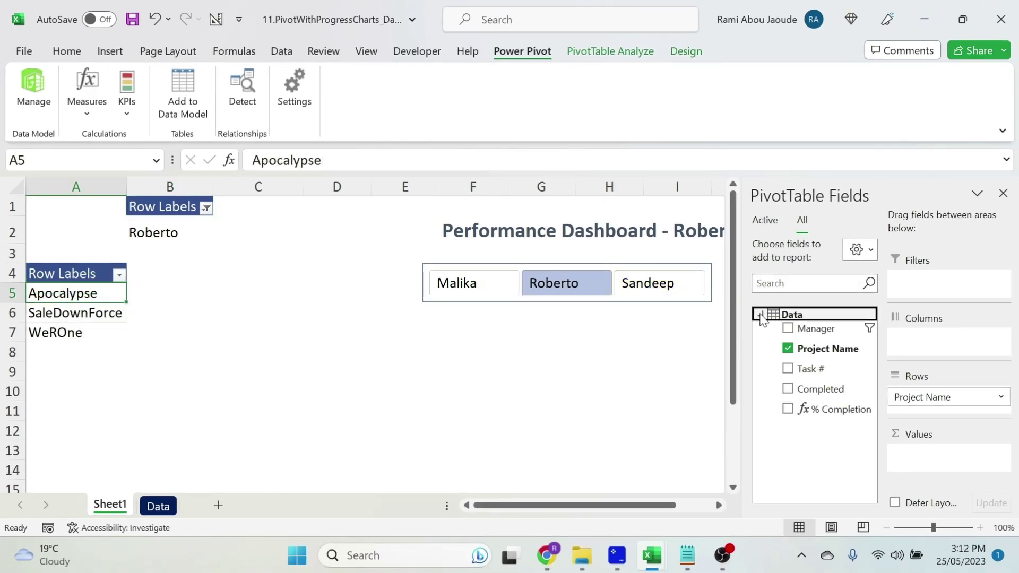
{"action": "left_click_drag", "start_coordinate": [810, 414], "coordinate": [937, 457]}
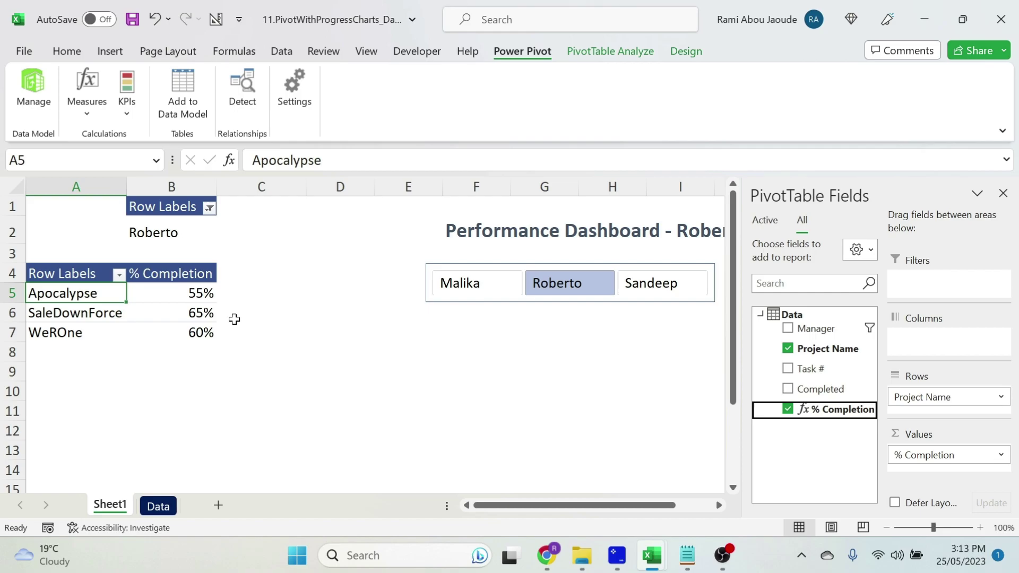
Start C5 as =1- minus the pivot's GETPIVOTDATA % Completion for Apocalypse, then edit its arguments
{"action": "left_click", "coordinate": [303, 290]}
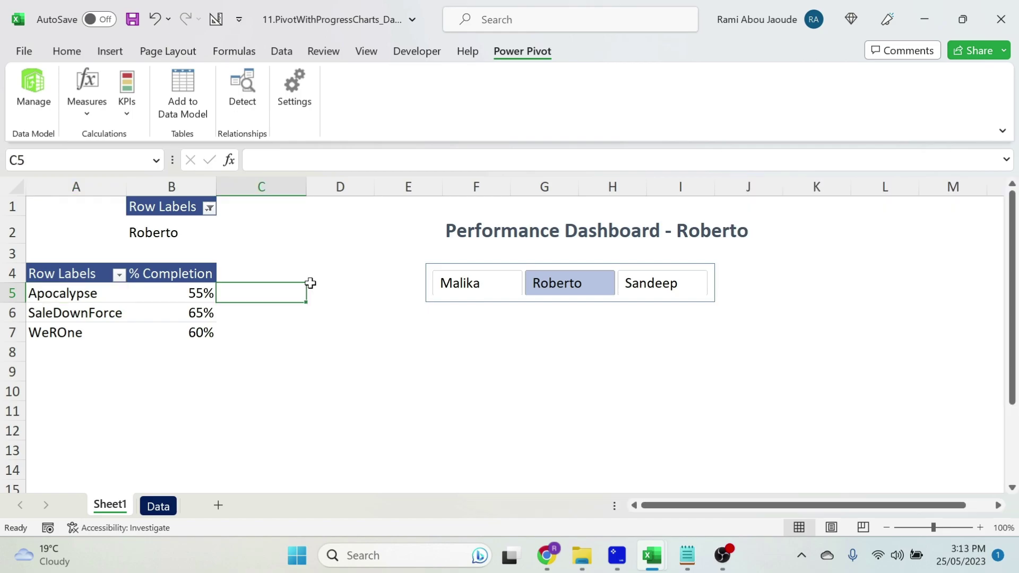
{"action": "type", "text": "="}
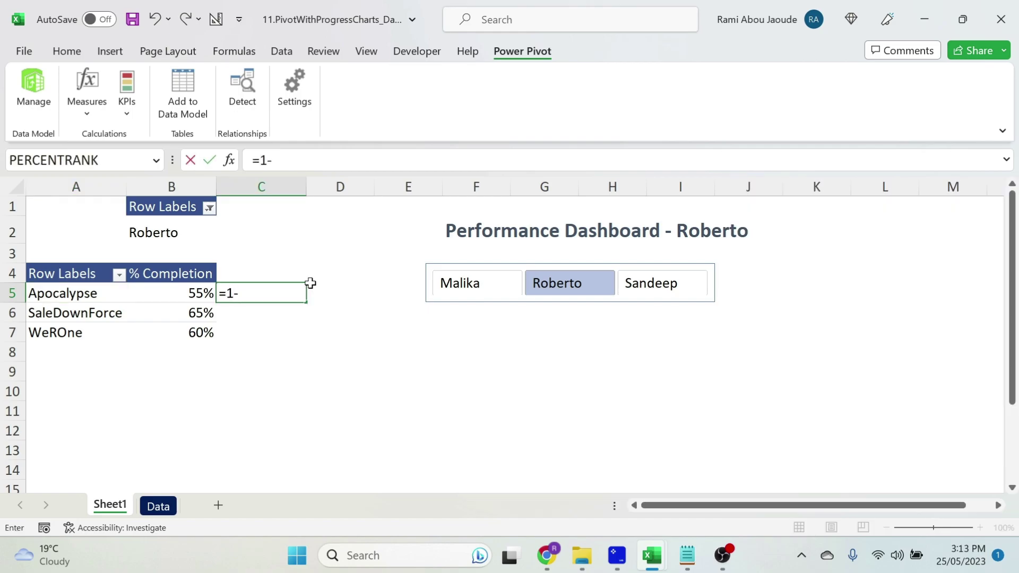
{"action": "type", "text": "1-"}
{"action": "key", "text": "Left"}
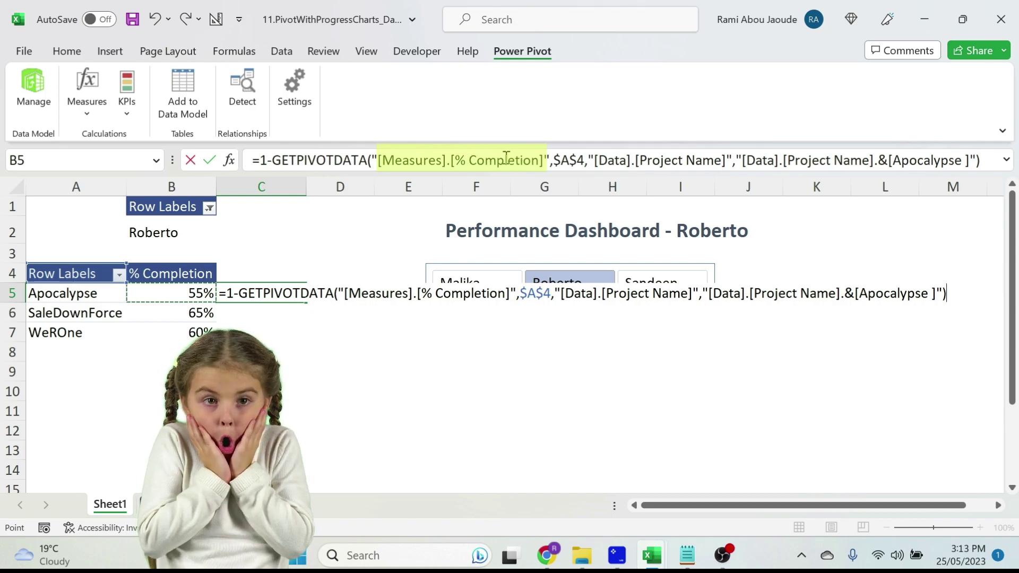
{"action": "left_click", "coordinate": [565, 161]}
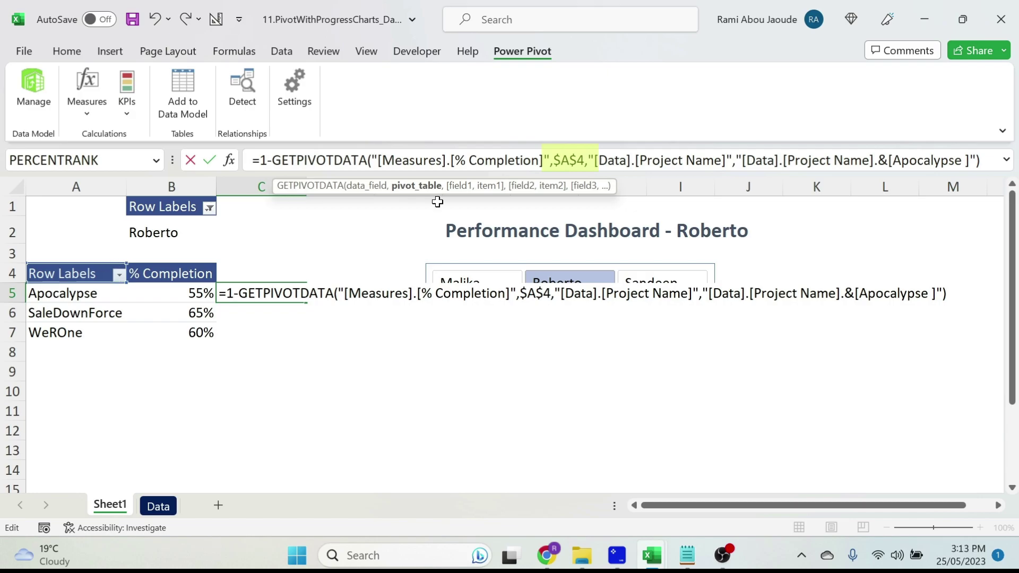
{"action": "left_click", "coordinate": [605, 161]}
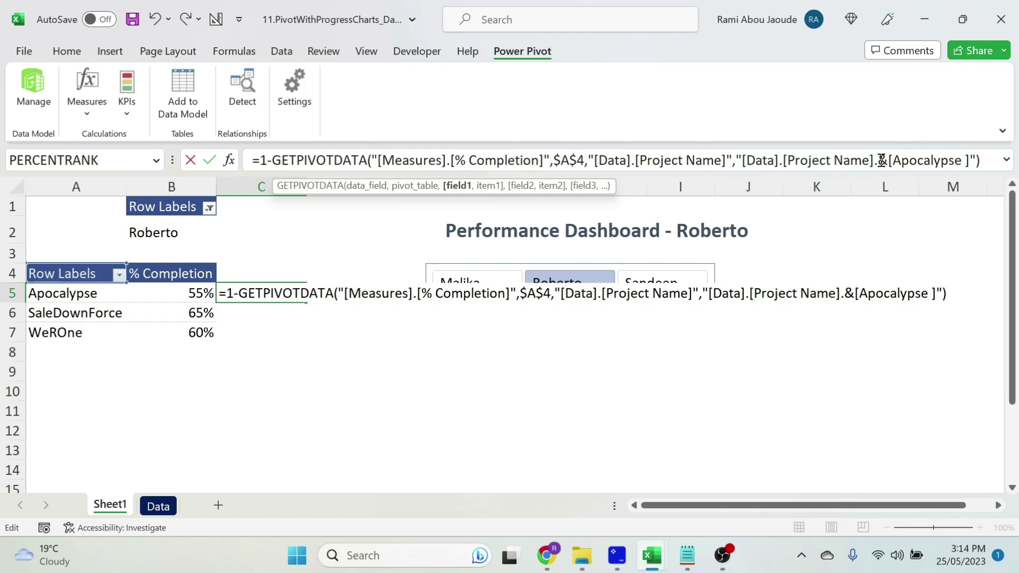
Replace the hard-coded Apocalypse item with a reference to A5 and commit the C5 formula
{"action": "left_click_drag", "start_coordinate": [894, 160], "coordinate": [933, 160]}
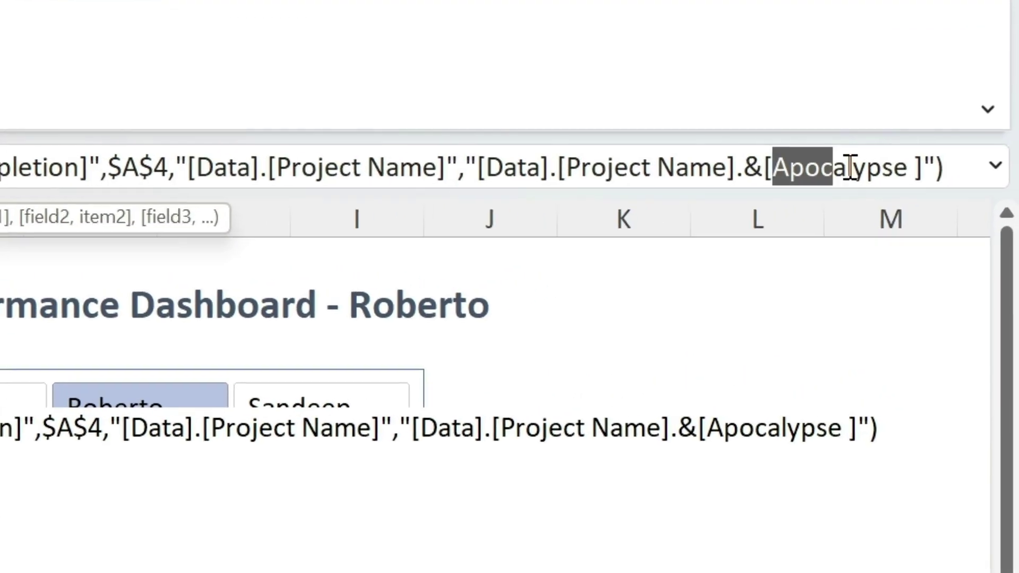
{"action": "left_click_drag", "start_coordinate": [850, 168], "coordinate": [919, 167]}
{"action": "key", "text": "Delete"}
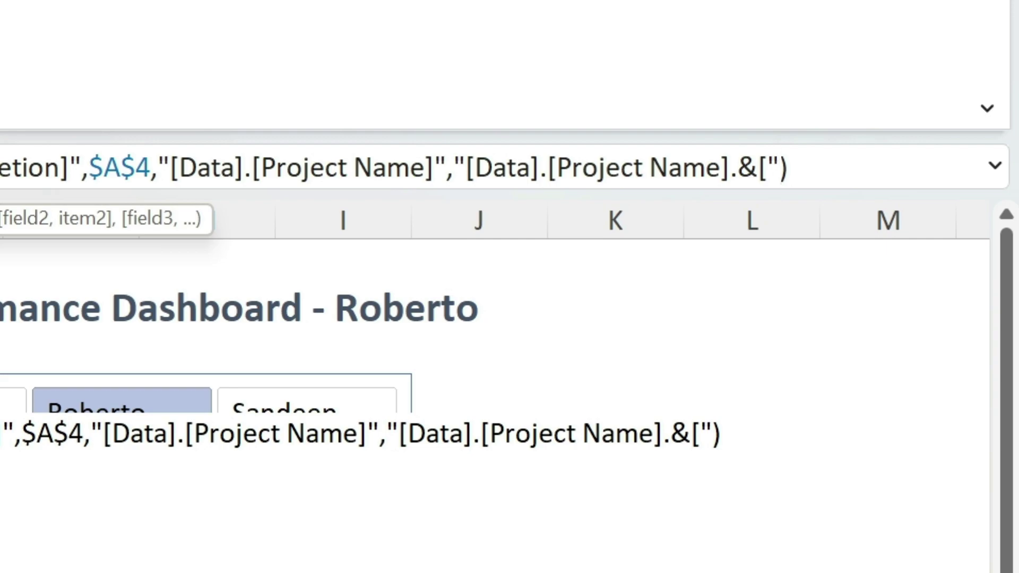
{"action": "type", "text": "&"}
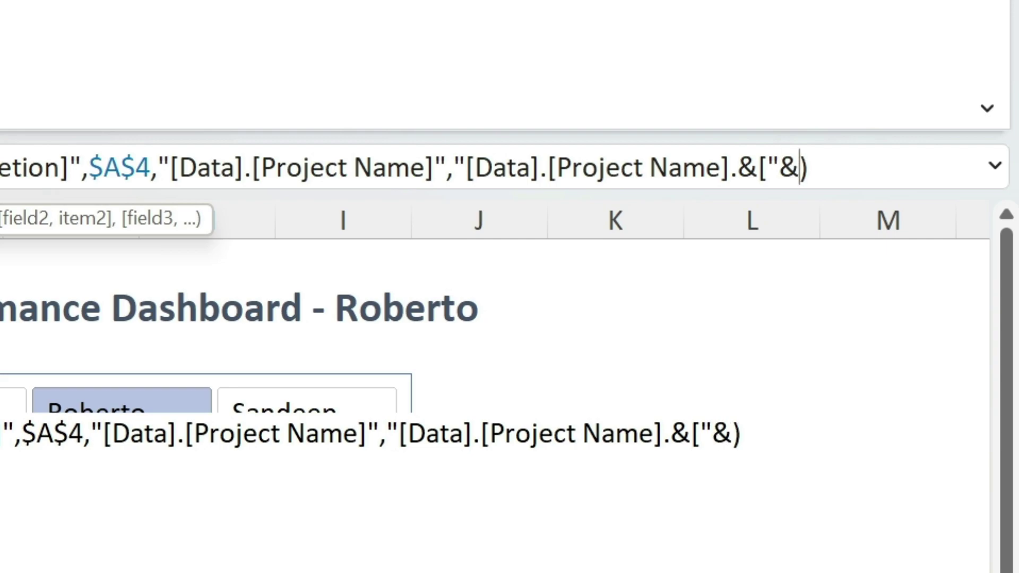
{"action": "type", "text": "\""}
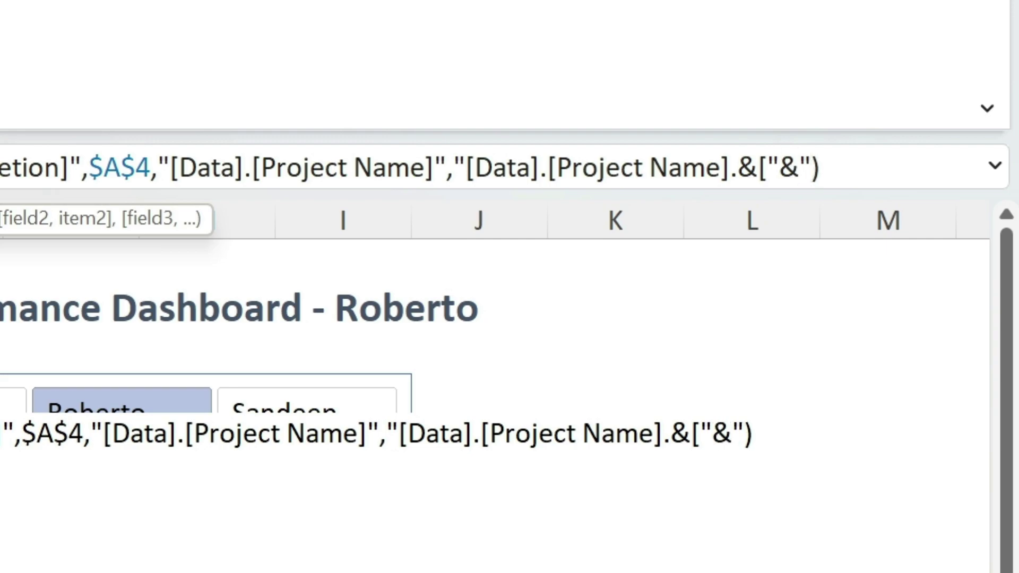
{"action": "type", "text": "]\""}
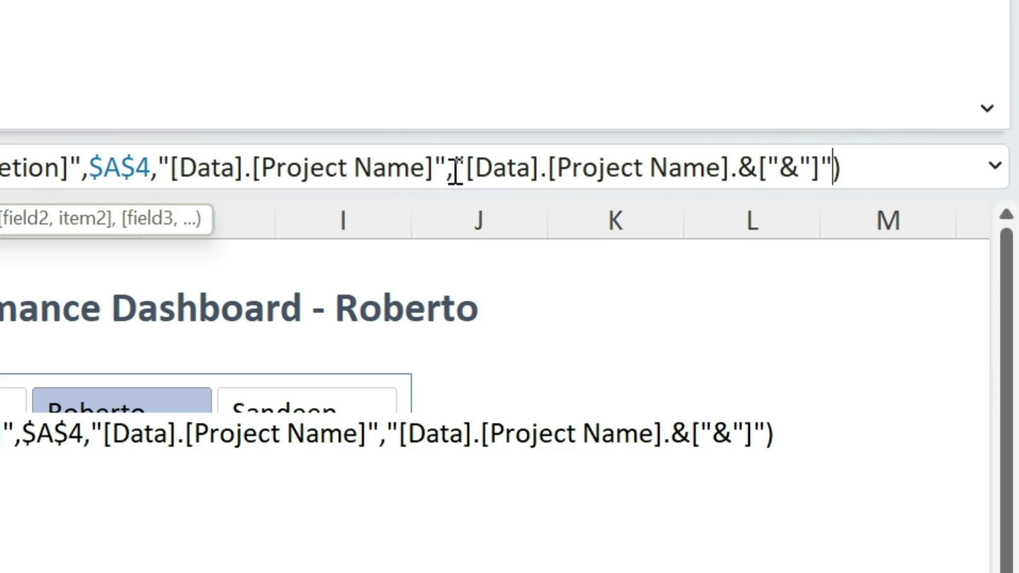
{"action": "left_click_drag", "start_coordinate": [455, 169], "coordinate": [837, 164]}
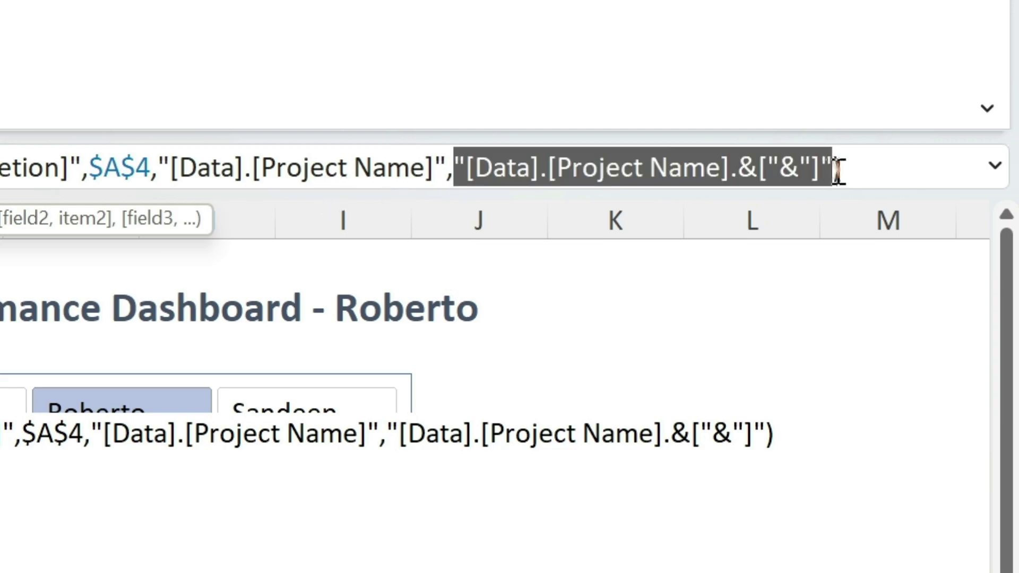
{"action": "left_click", "coordinate": [778, 168]}
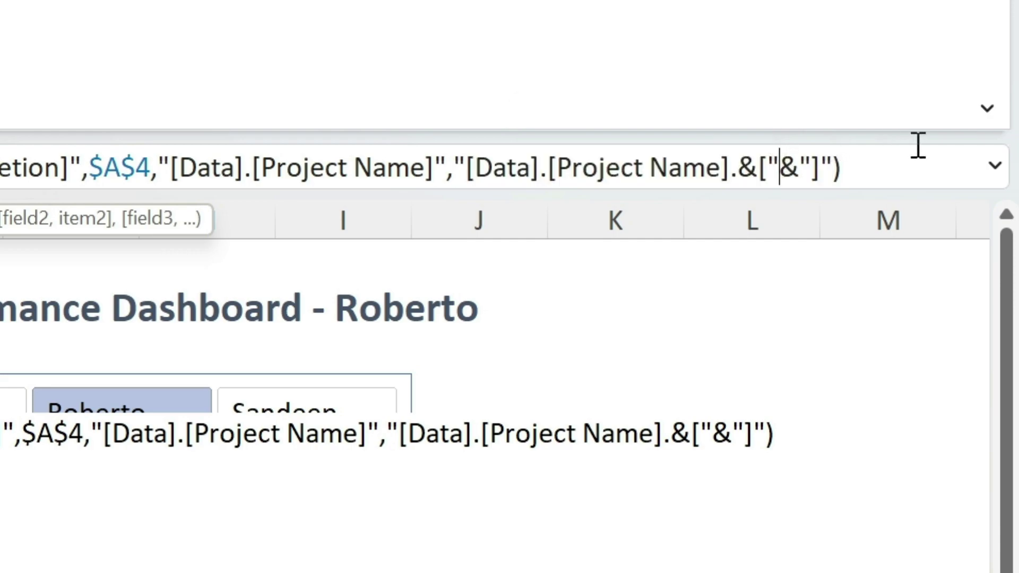
{"action": "type", "text": "&"}
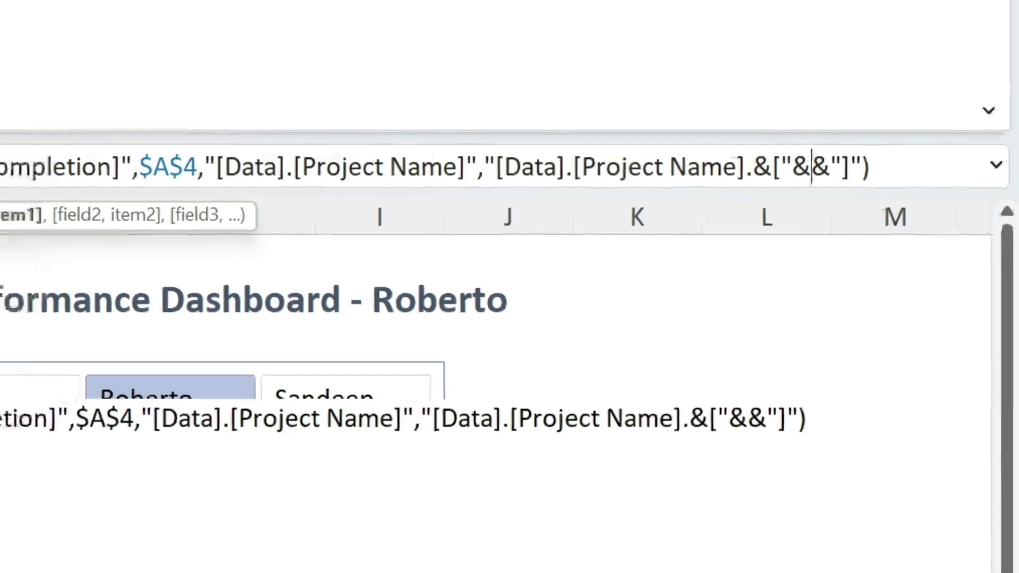
{"action": "type", "text": "A5"}
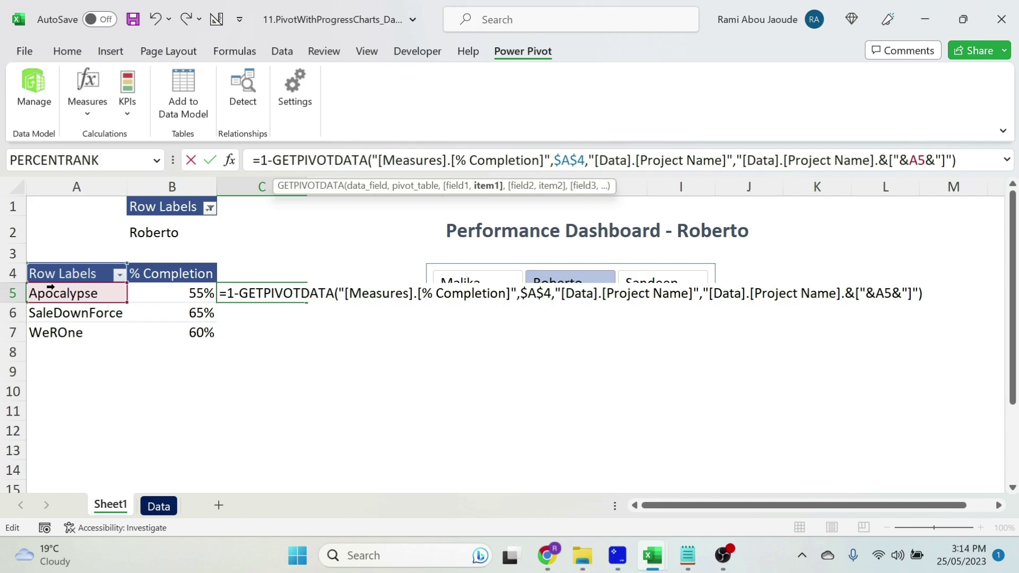
{"action": "key", "text": "Return"}
Format C5:C7 as percentages, fill the formula down to C7 (45%, 35%, 40%), and autofit column C
{"action": "key", "text": "Up"}
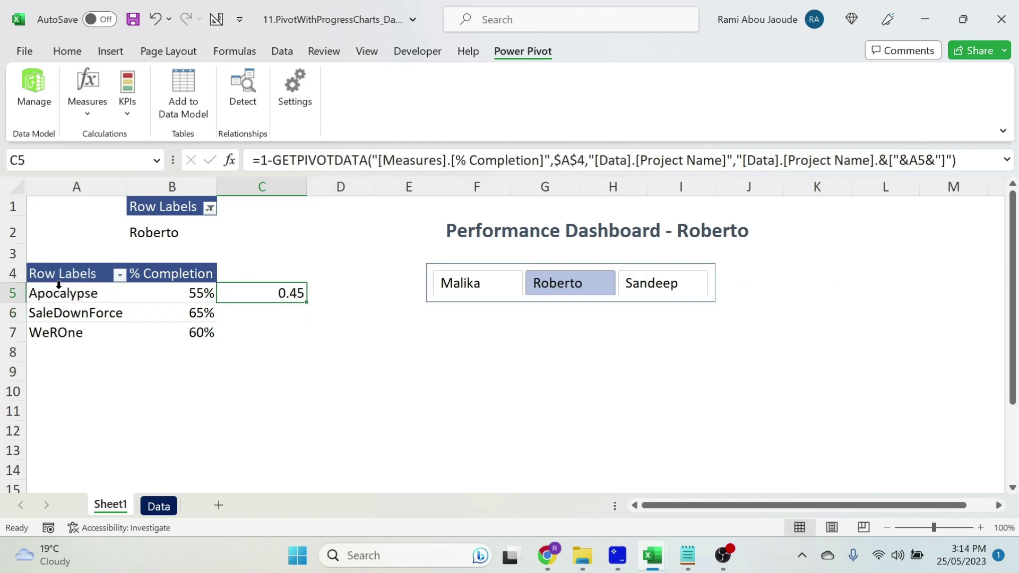
{"action": "left_click", "coordinate": [58, 55]}
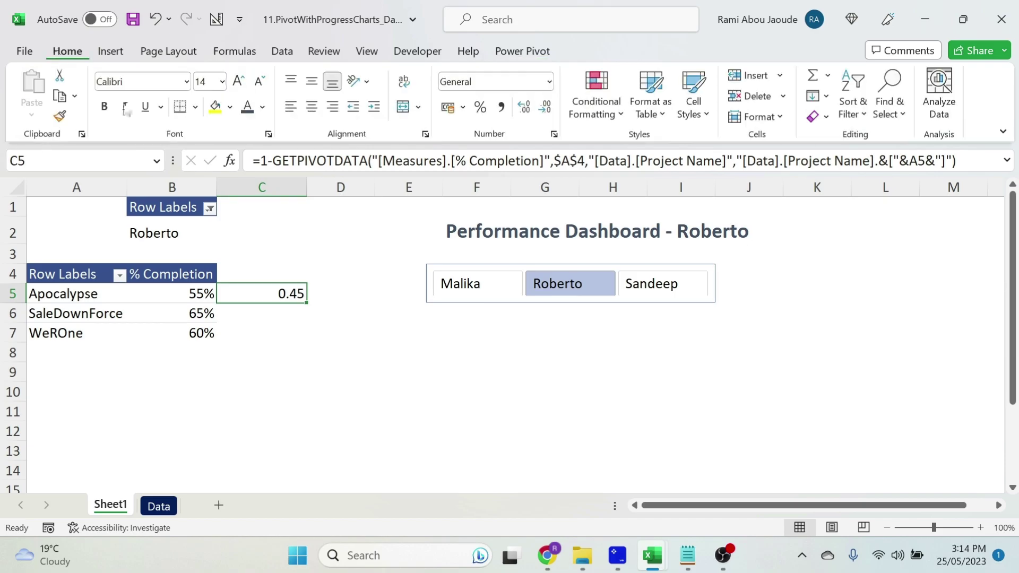
{"action": "left_click_drag", "start_coordinate": [273, 300], "coordinate": [265, 335]}
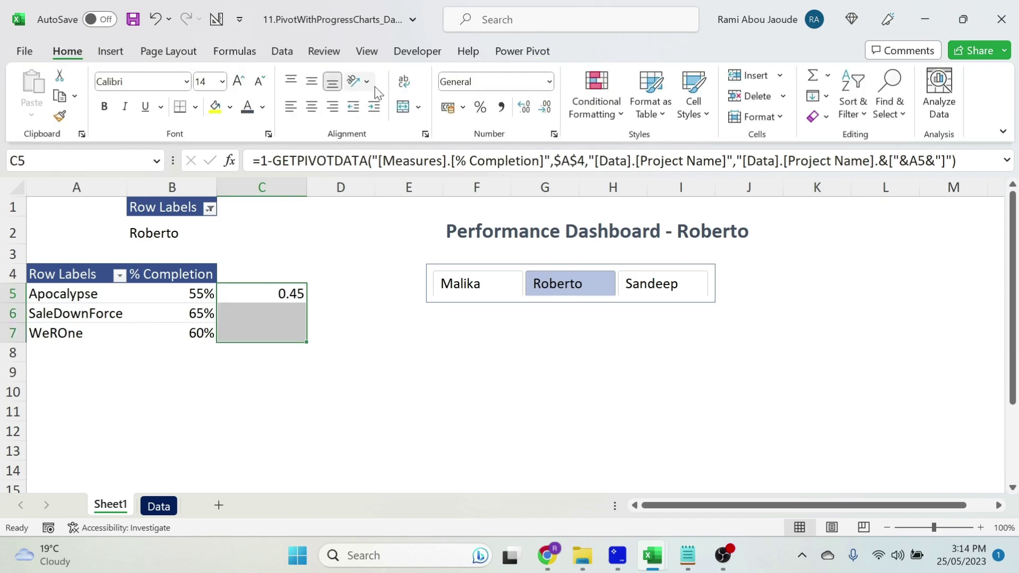
{"action": "left_click", "coordinate": [481, 106]}
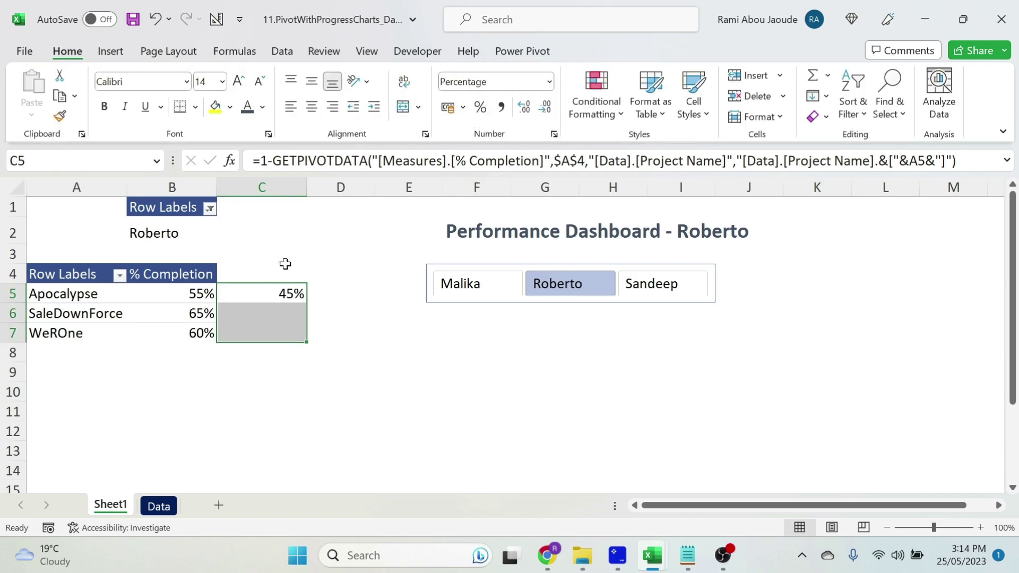
{"action": "left_click", "coordinate": [276, 300]}
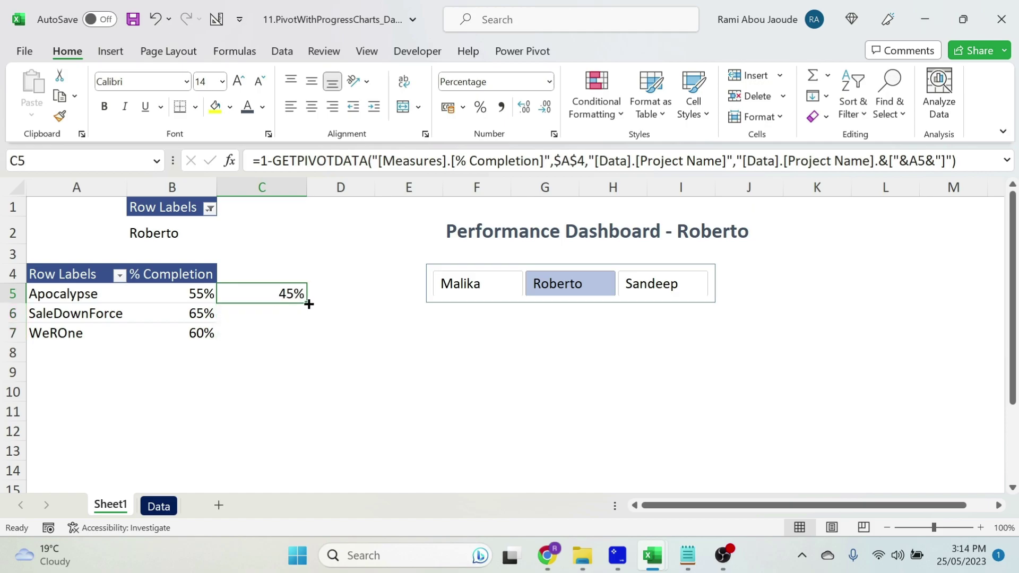
{"action": "left_click_drag", "start_coordinate": [309, 304], "coordinate": [310, 345]}
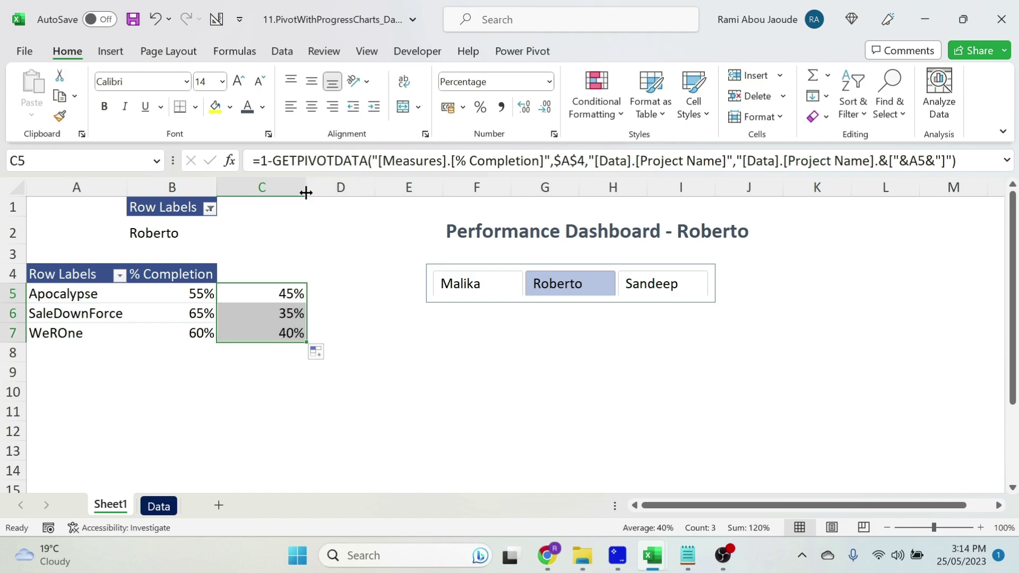
{"action": "double_click", "coordinate": [306, 193]}
{"action": "left_click", "coordinate": [333, 327]}
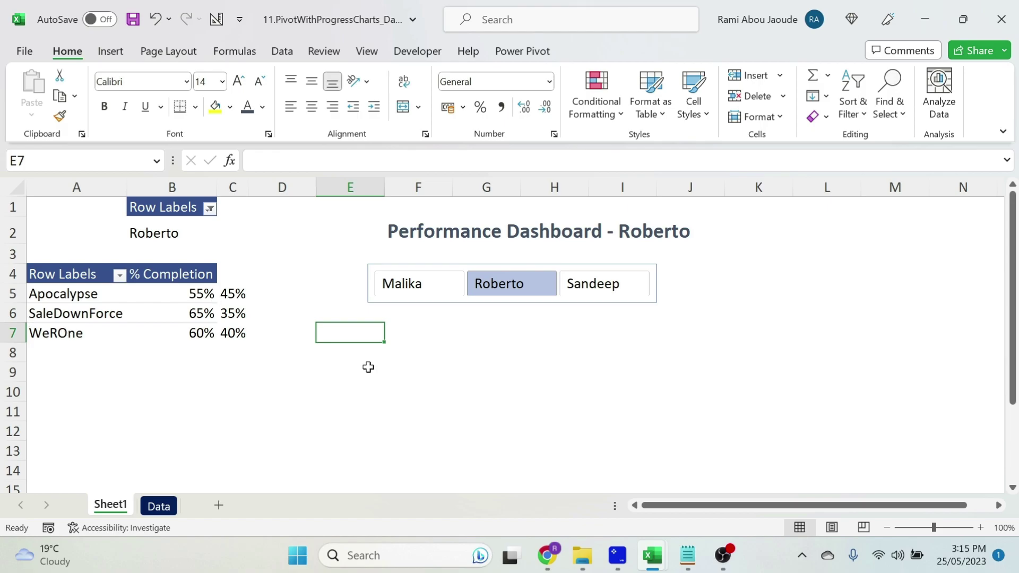
Insert an empty doughnut chart
{"action": "left_click", "coordinate": [122, 55]}
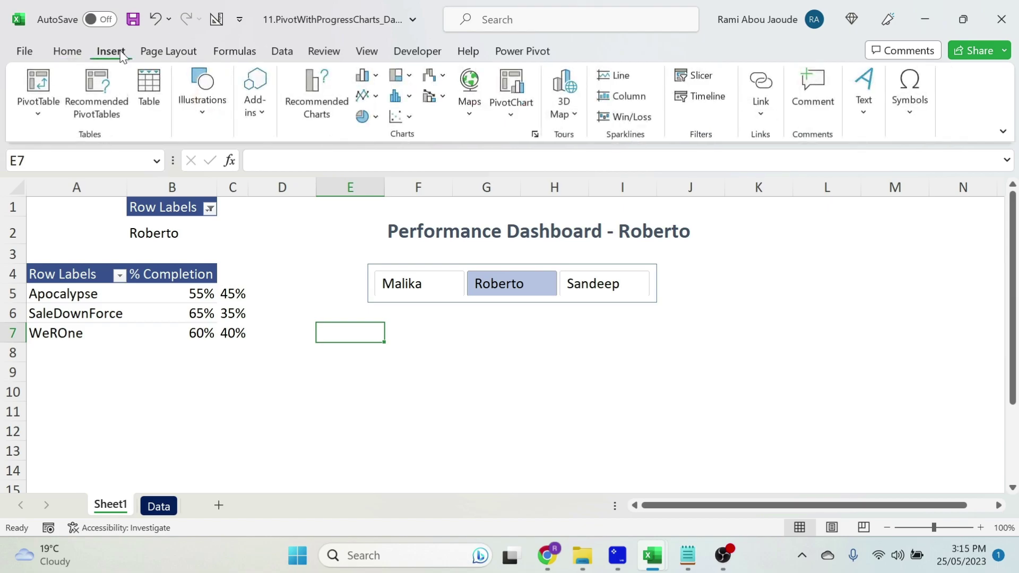
{"action": "left_click", "coordinate": [374, 119]}
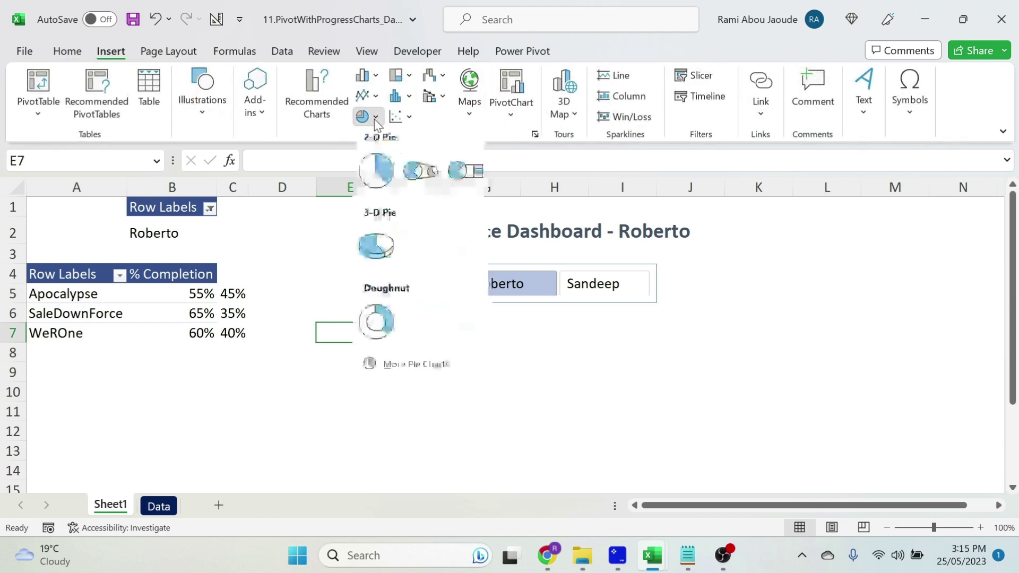
{"action": "left_click", "coordinate": [366, 333]}
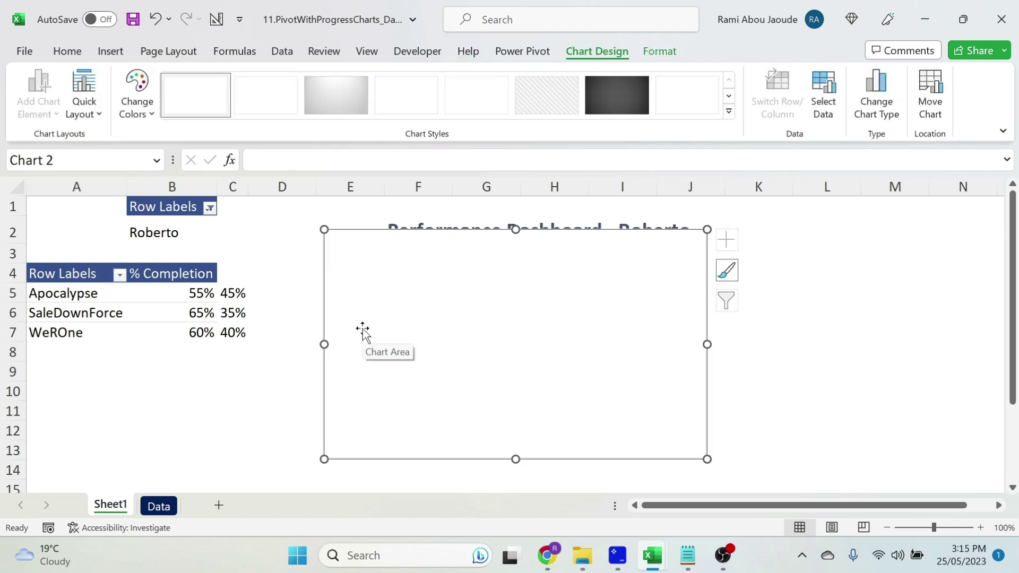
Size the chart to 6 cm high by 6 cm wide and move it below the manager slicer
{"action": "left_click", "coordinate": [657, 53]}
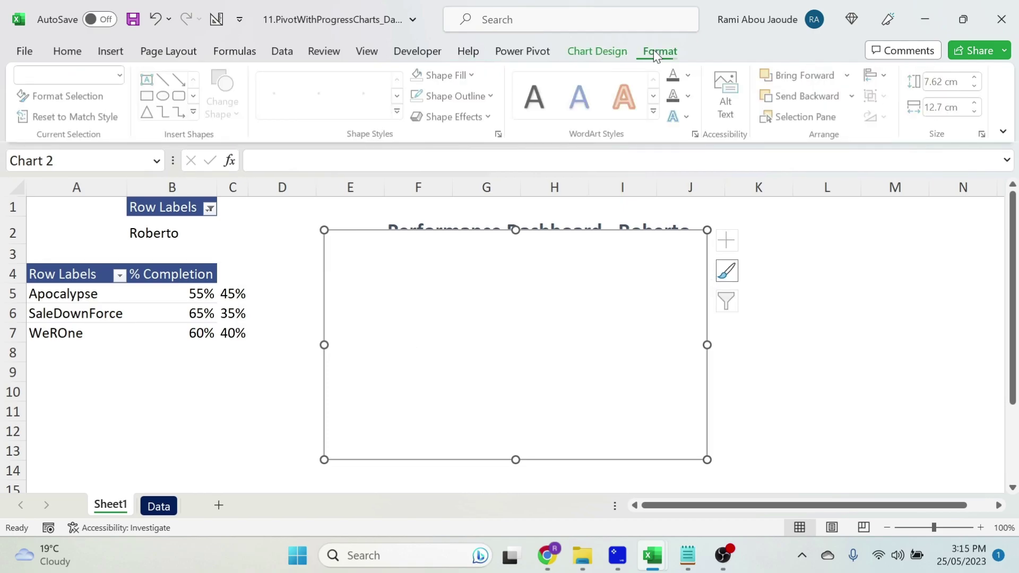
{"action": "left_click", "coordinate": [934, 81]}
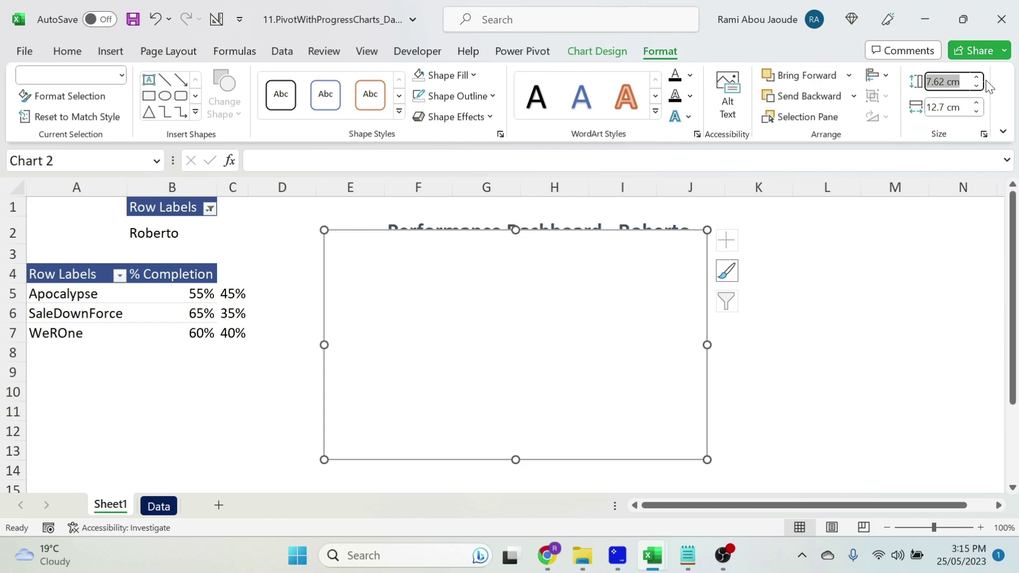
{"action": "type", "text": "6"}
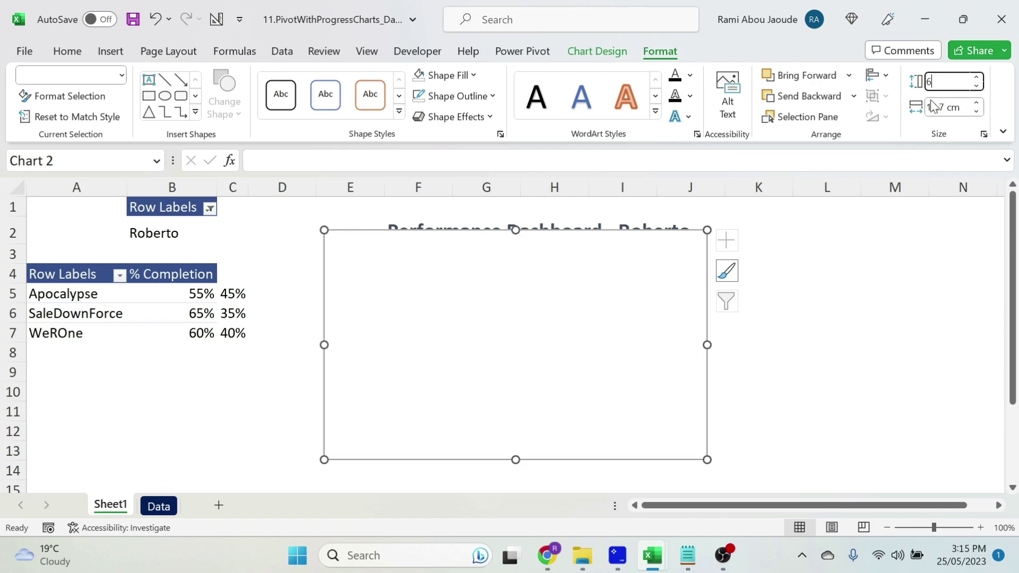
{"action": "left_click", "coordinate": [934, 107]}
{"action": "type", "text": "6"}
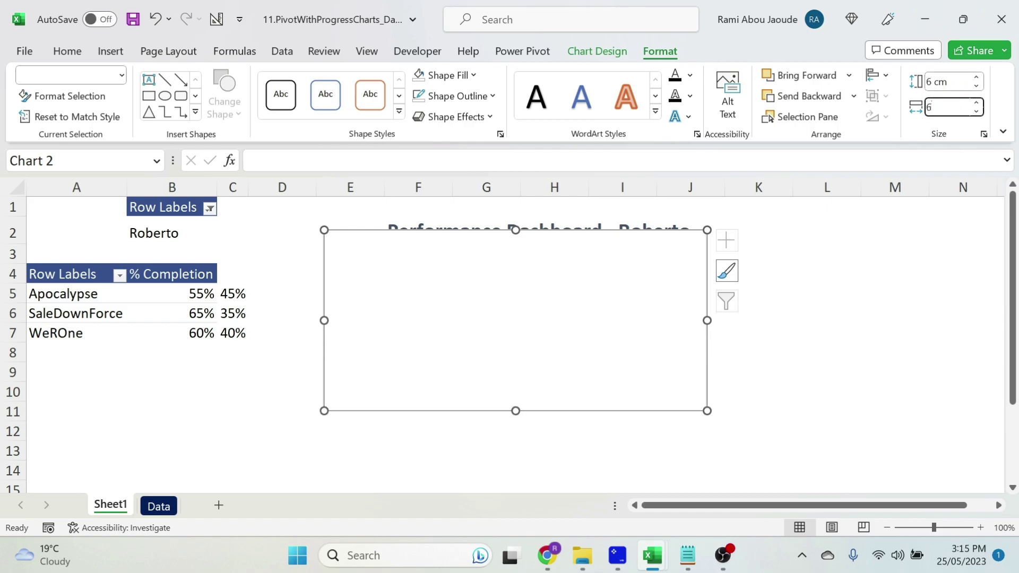
{"action": "key", "text": "Return"}
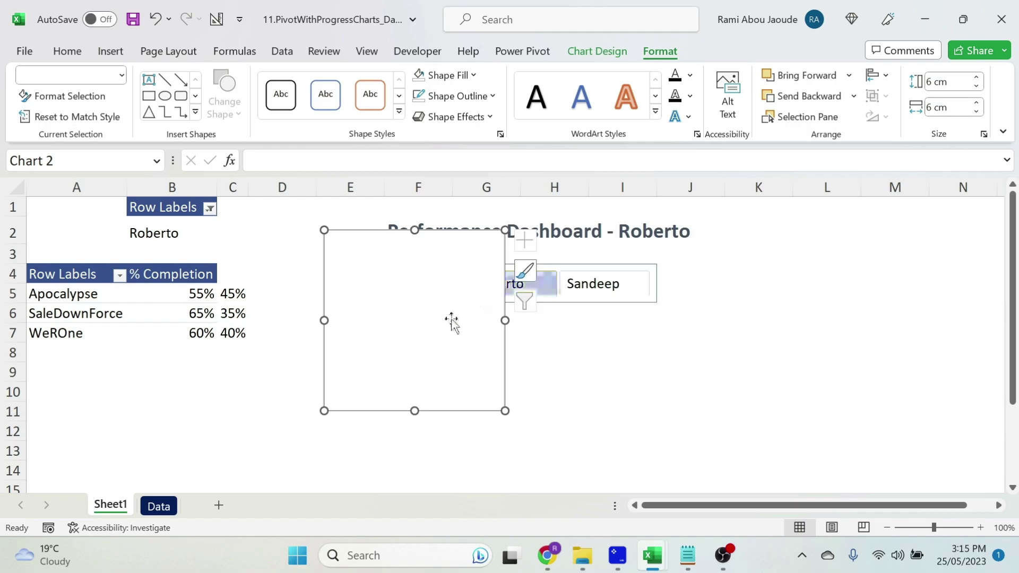
{"action": "left_click_drag", "start_coordinate": [451, 321], "coordinate": [447, 400]}
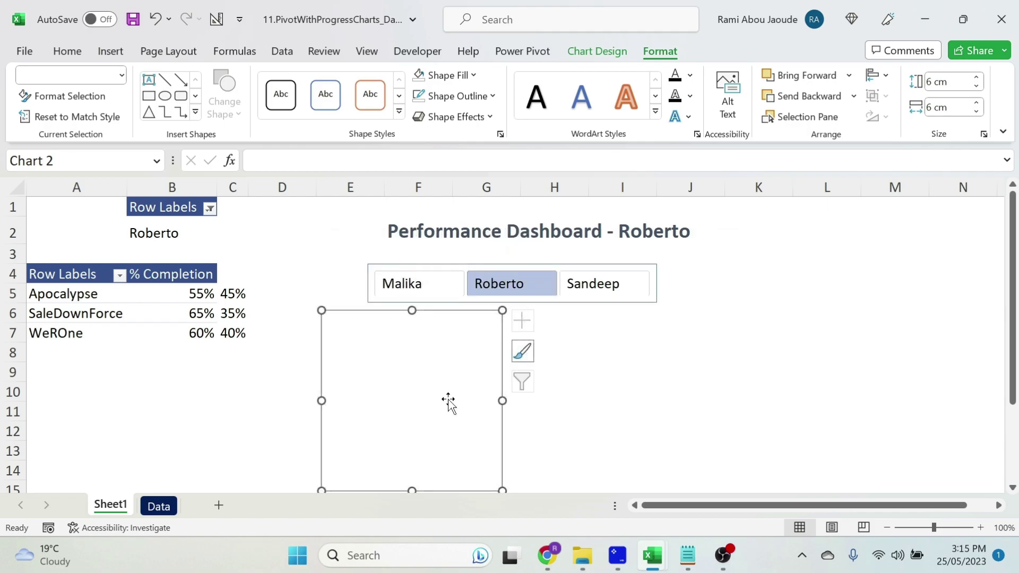
Add a new series to the doughnut chart, overwriting the default ={1} values with 1,
{"action": "right_click", "coordinate": [424, 382]}
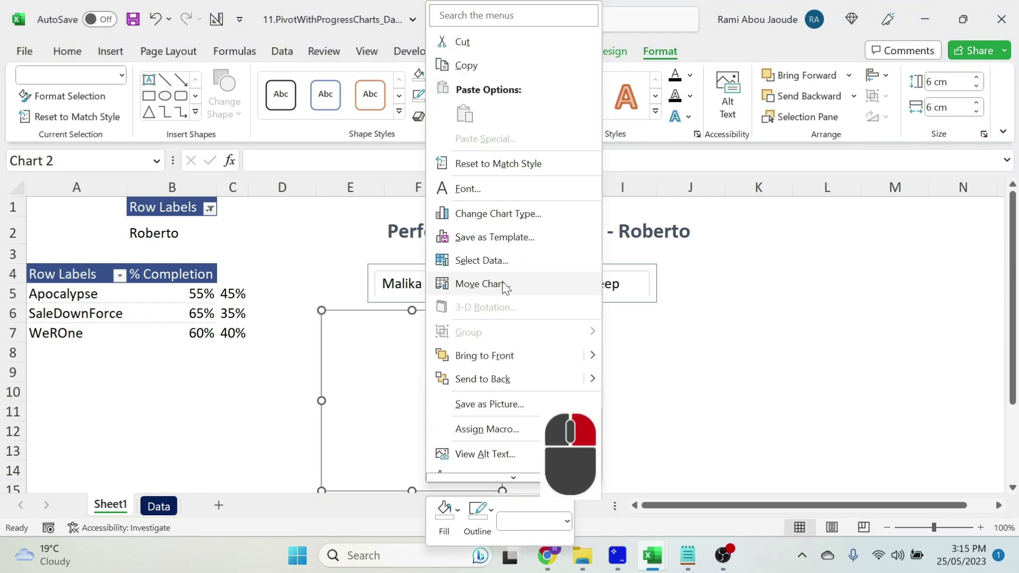
{"action": "left_click", "coordinate": [508, 265]}
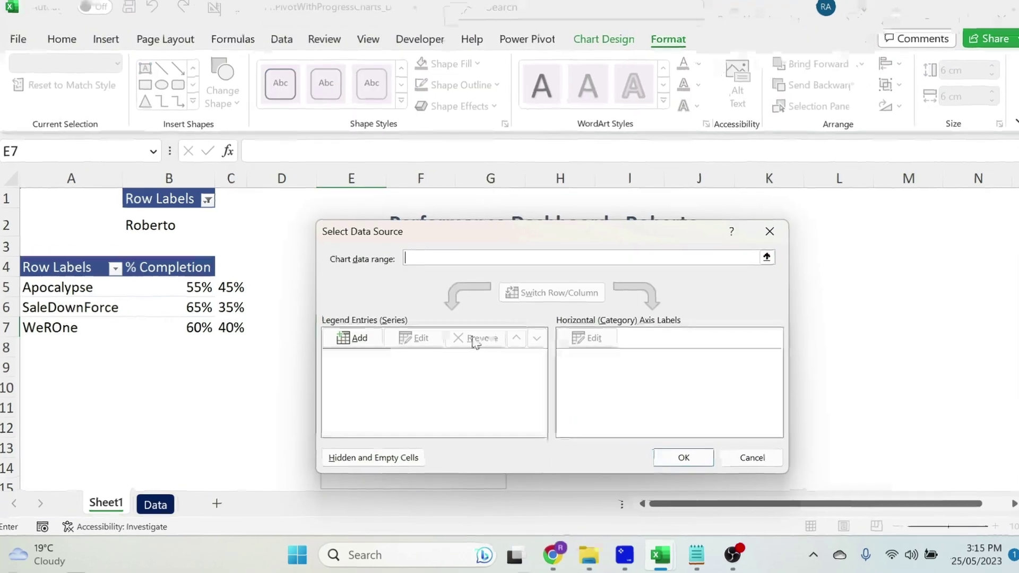
{"action": "left_click", "coordinate": [353, 337]}
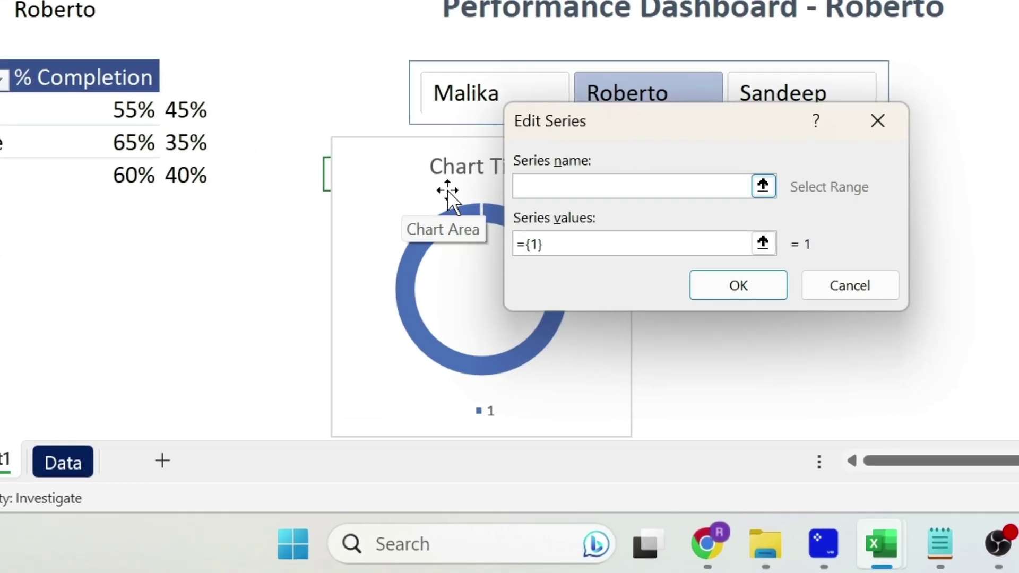
{"action": "left_click", "coordinate": [559, 245]}
{"action": "left_click_drag", "start_coordinate": [558, 247], "coordinate": [485, 233]}
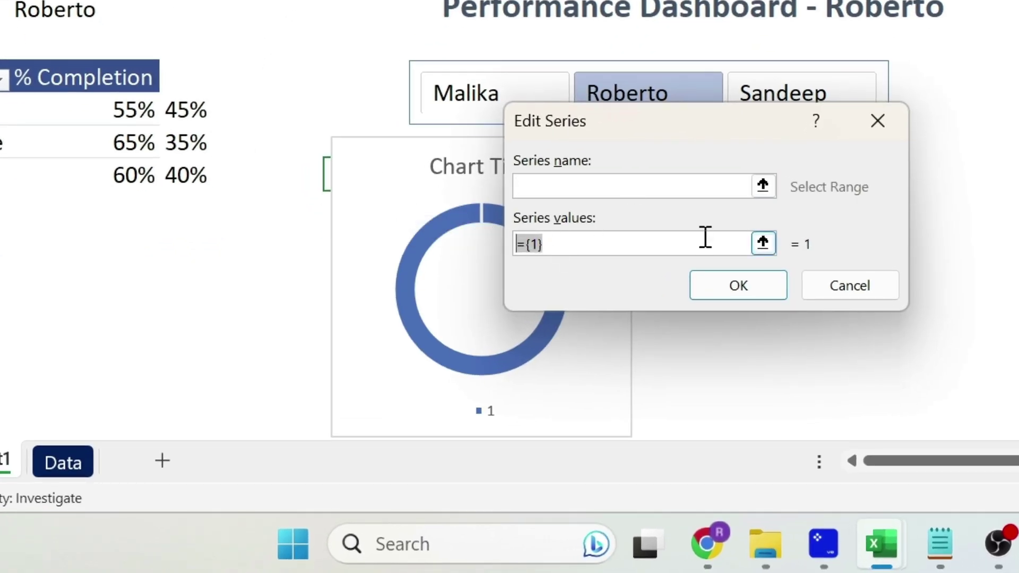
{"action": "type", "text": "1,1,"}
Copy the line of twenty comma-separated 1s from Notepad and return to Excel
{"action": "left_click", "coordinate": [943, 528]}
{"action": "key", "text": "ctrl+a"}
{"action": "key", "text": "ctrl+c"}
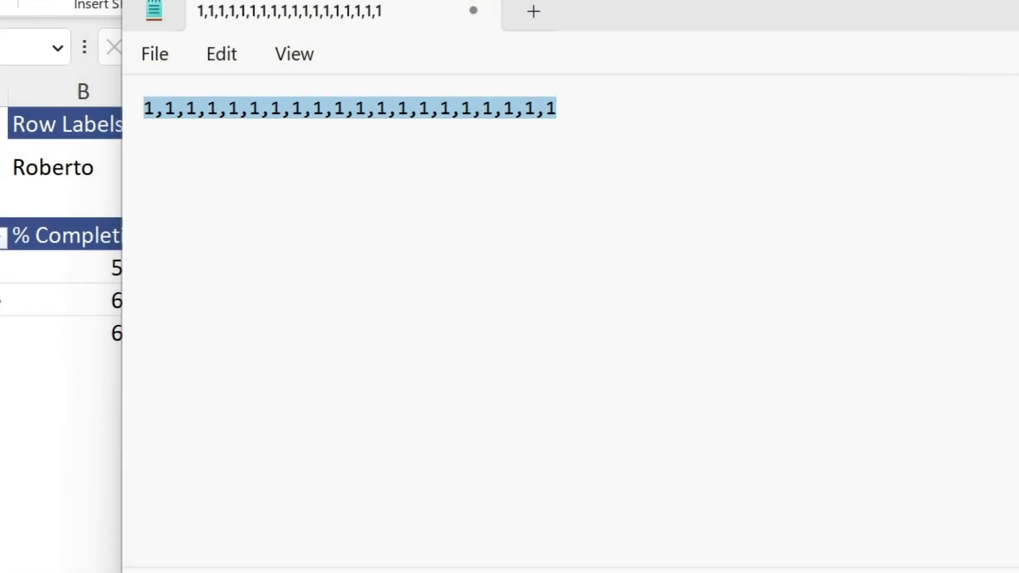
{"action": "key", "text": "alt+Tab"}
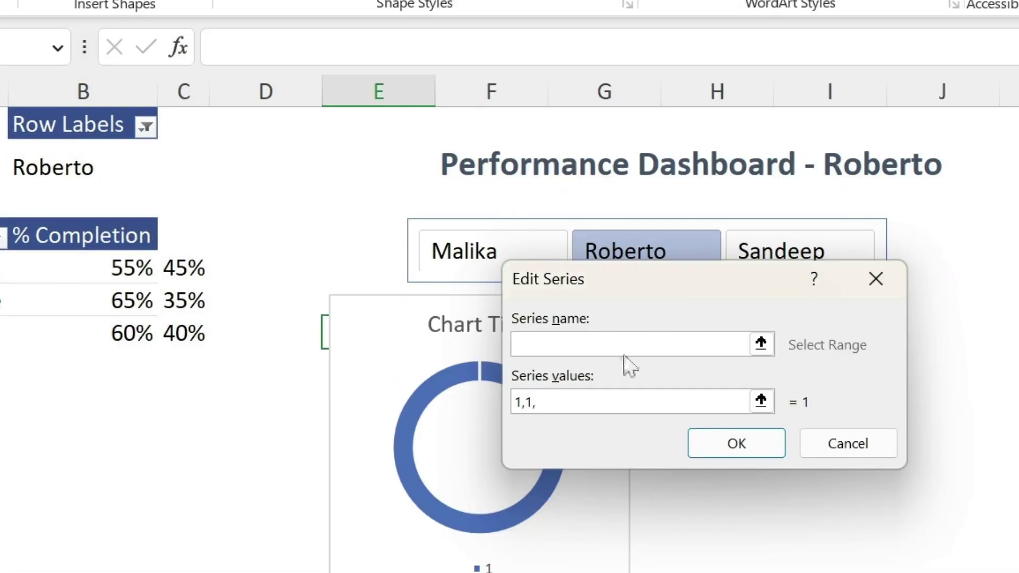
Paste the twenty 1s as the series values and confirm the chart data source
{"action": "left_click", "coordinate": [527, 405]}
{"action": "key", "text": "ctrl+v"}
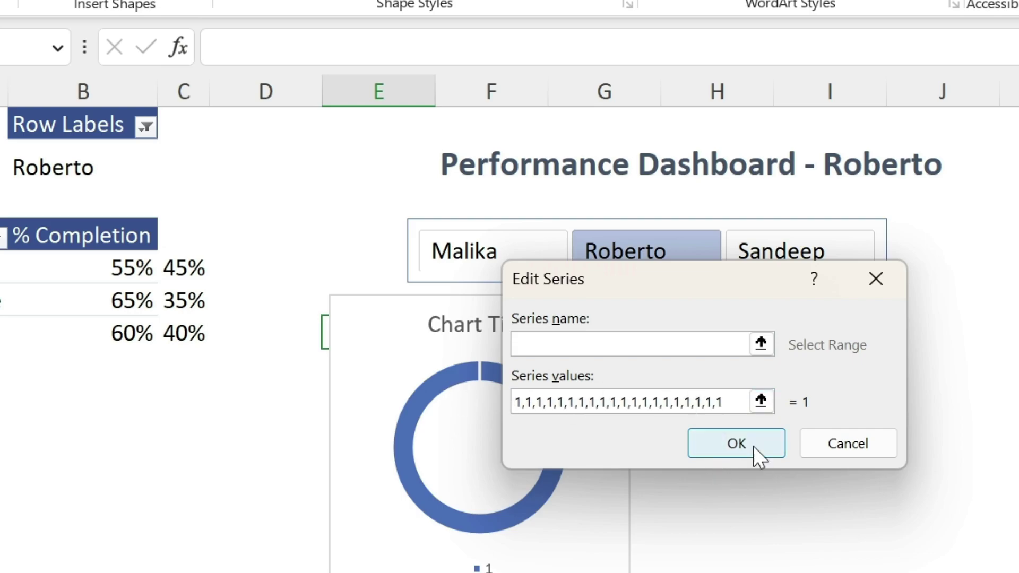
{"action": "left_click", "coordinate": [746, 446]}
{"action": "key", "text": "Return"}
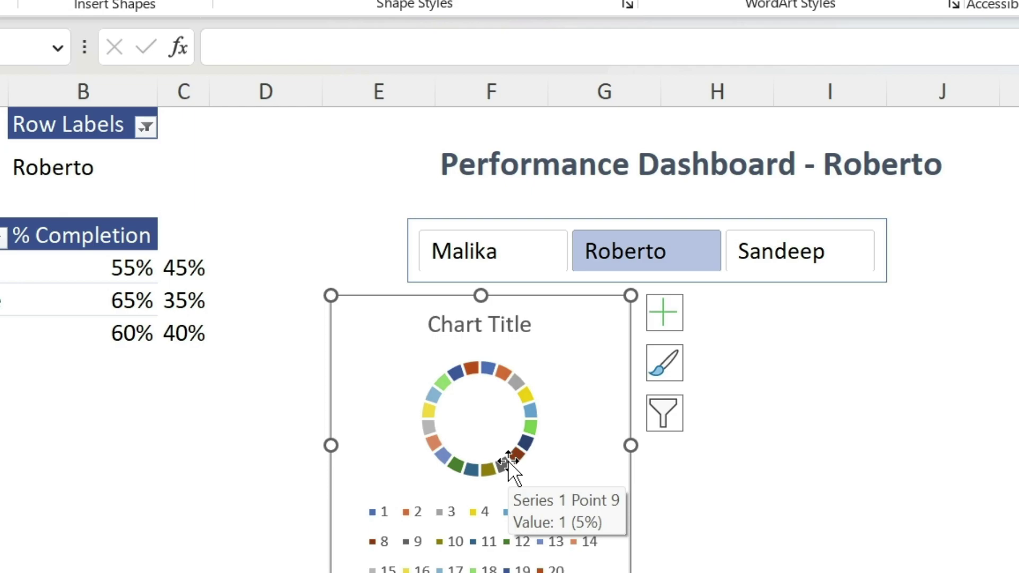
Delete the doughnut chart's legend and title
{"action": "left_click", "coordinate": [487, 521]}
{"action": "key", "text": "Delete"}
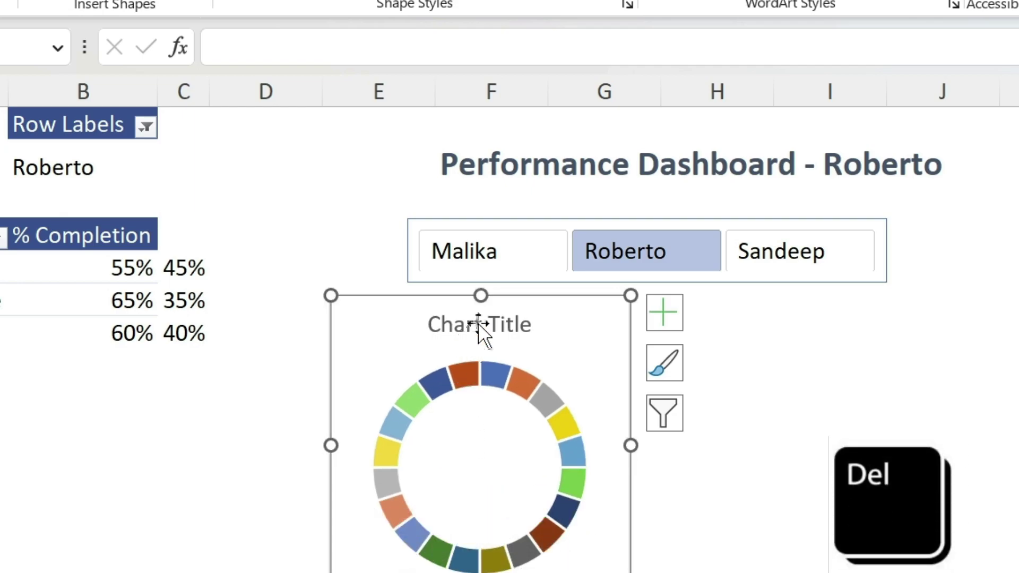
{"action": "left_click", "coordinate": [481, 324]}
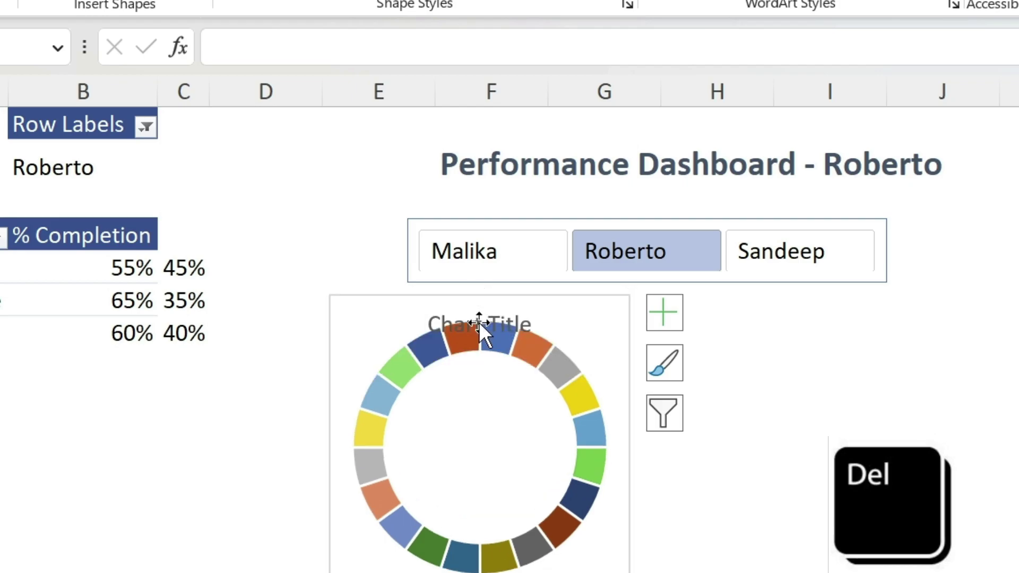
{"action": "key", "text": "Delete"}
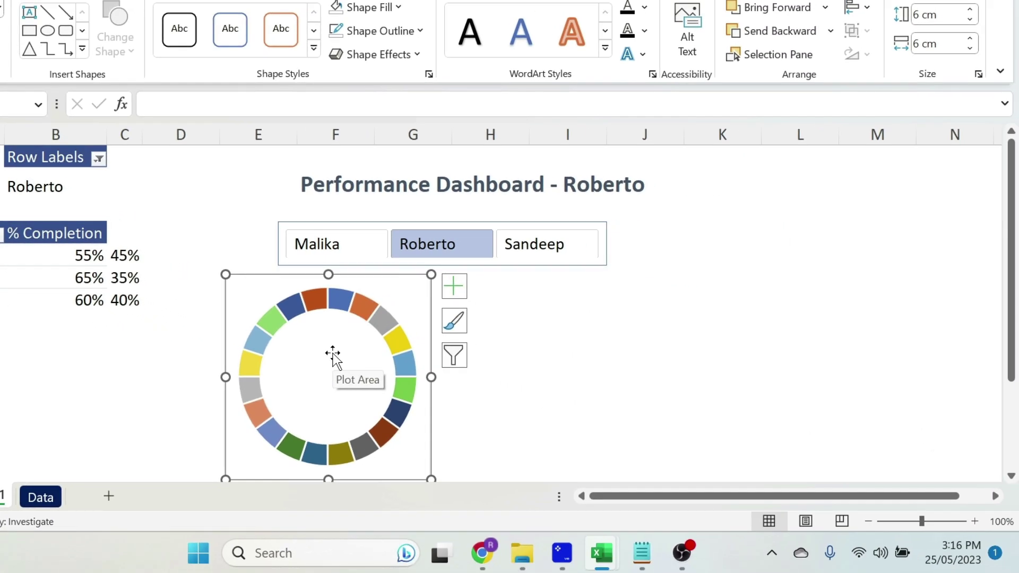
Set the doughnut series' hole size to 60%
{"action": "left_click", "coordinate": [381, 326]}
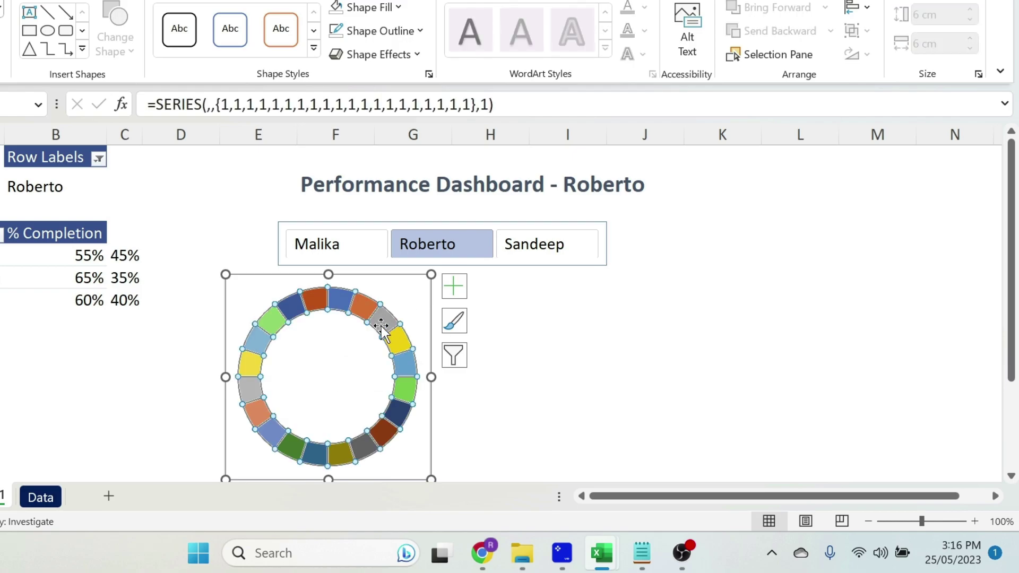
{"action": "right_click", "coordinate": [382, 326]}
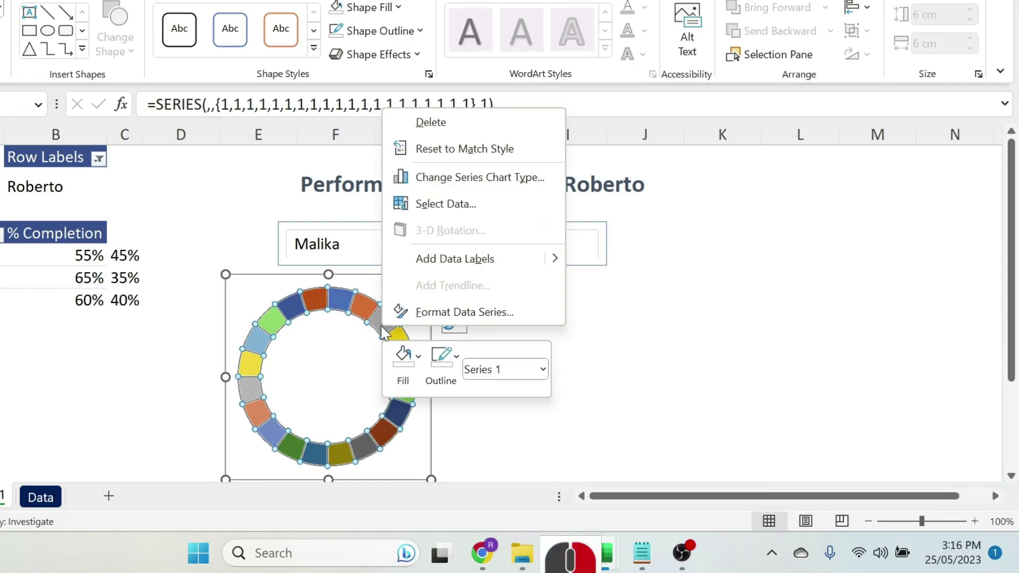
{"action": "left_click", "coordinate": [500, 313]}
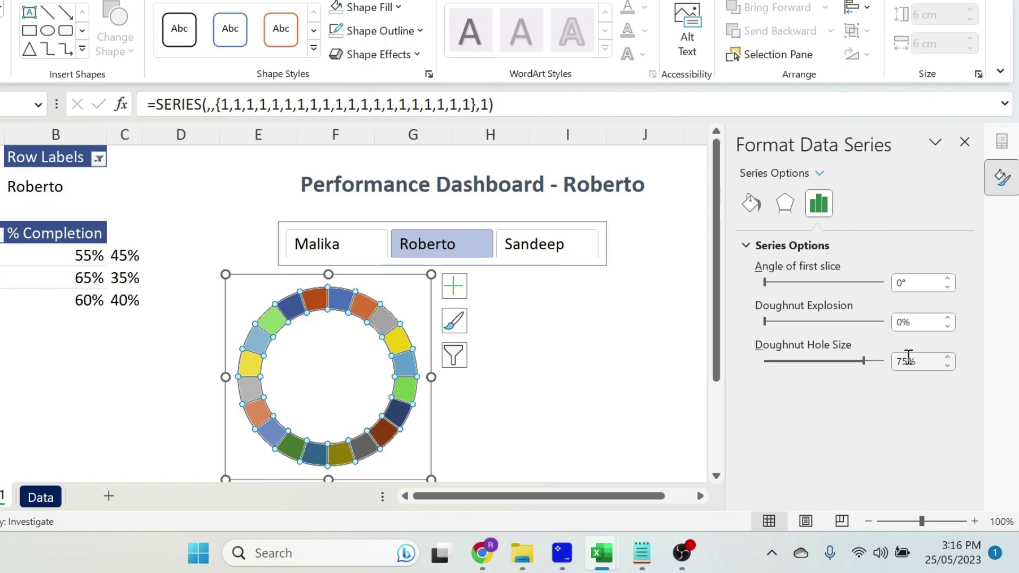
{"action": "type", "text": "60"}
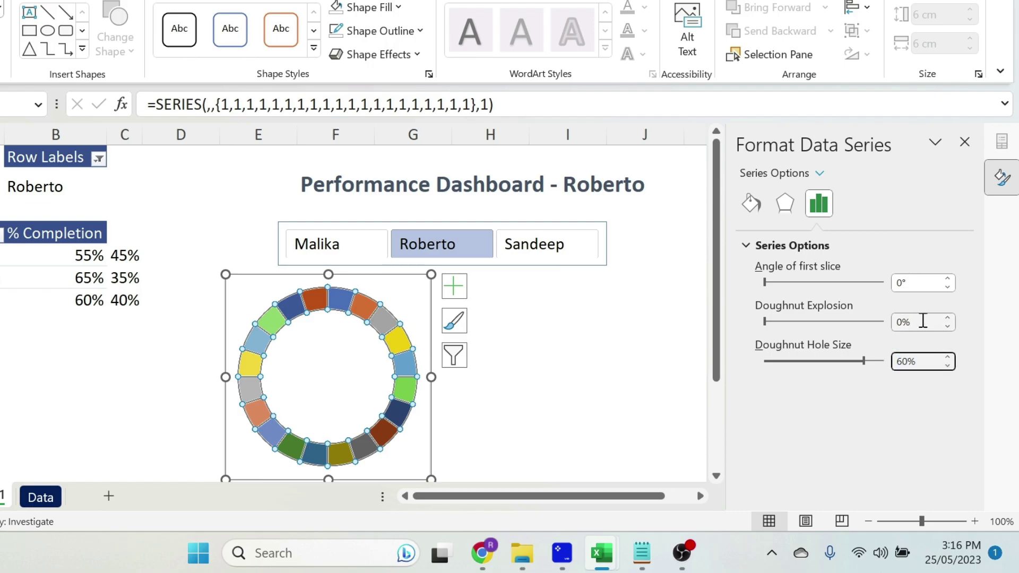
{"action": "left_click", "coordinate": [923, 321]}
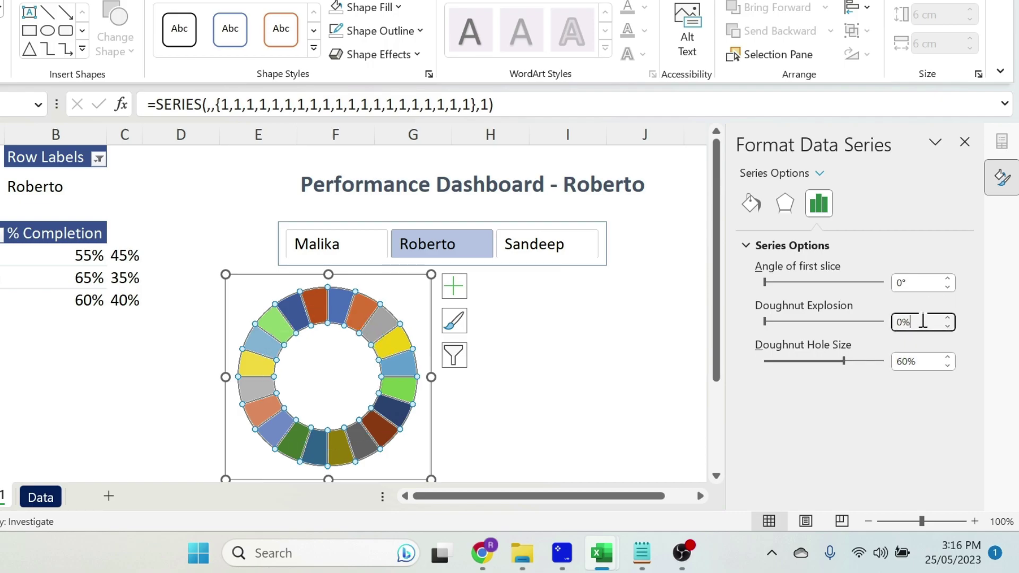
Give all doughnut segments a solid dark navy fill
{"action": "left_click", "coordinate": [752, 205]}
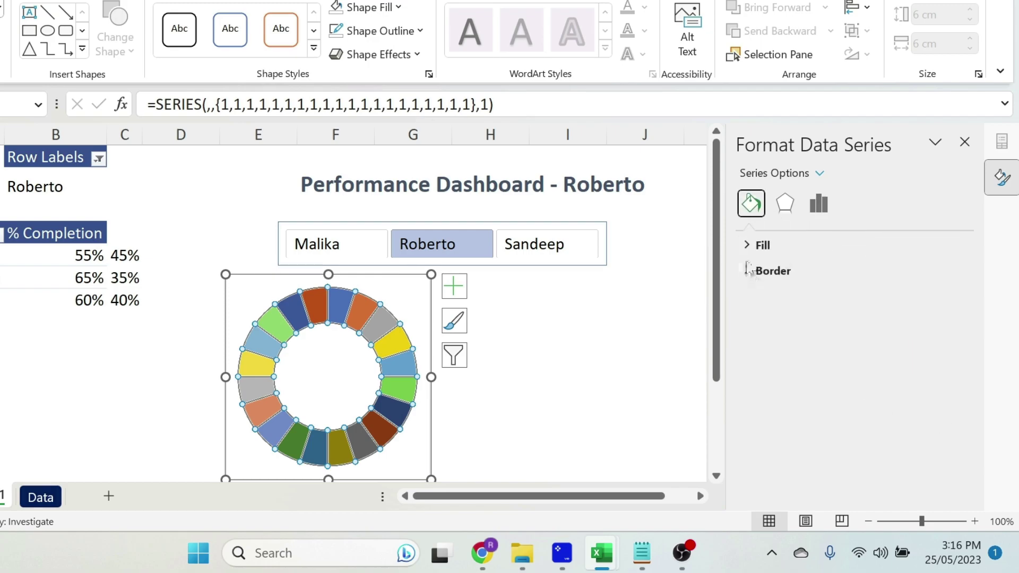
{"action": "left_click", "coordinate": [756, 245]}
{"action": "left_click", "coordinate": [926, 437]}
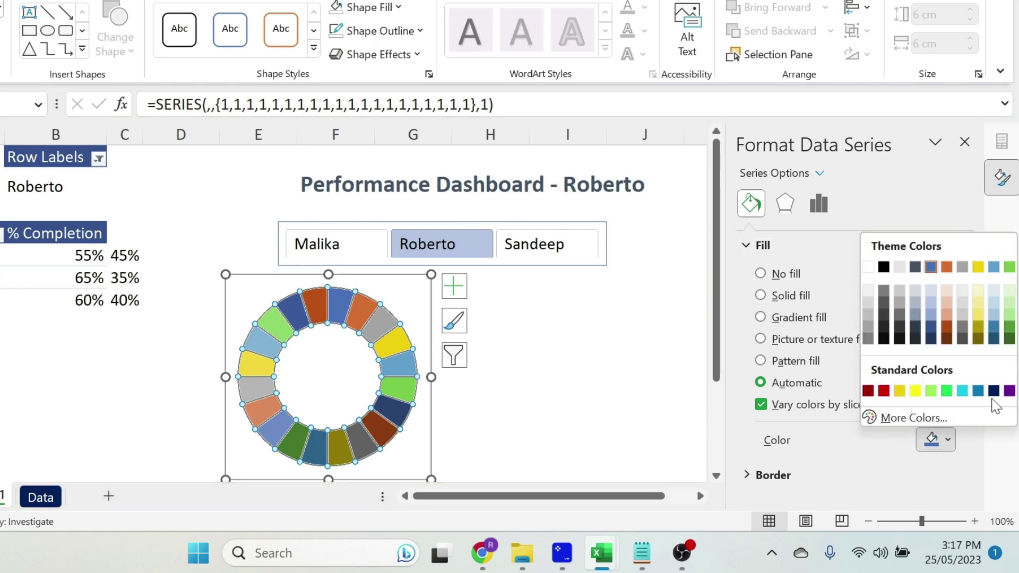
{"action": "left_click", "coordinate": [993, 391]}
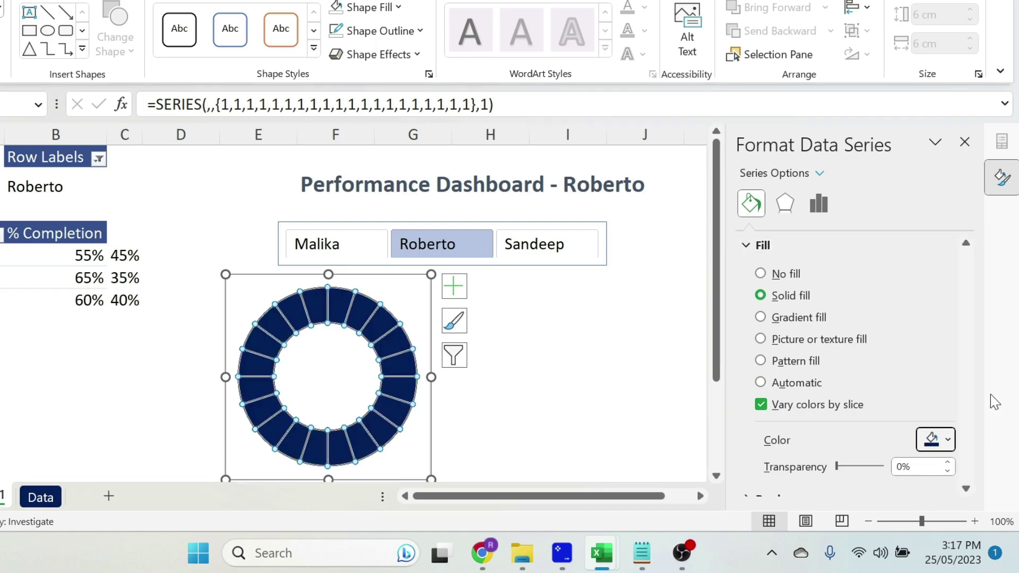
Remove the chart area's background fill and border line, then close the formatting pane
{"action": "left_click", "coordinate": [414, 270]}
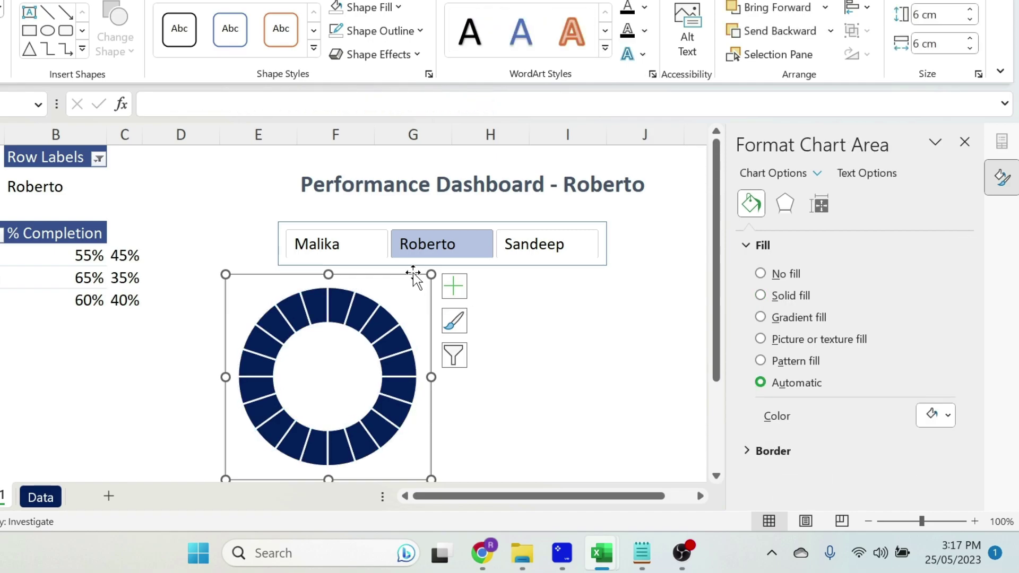
{"action": "left_click", "coordinate": [762, 276]}
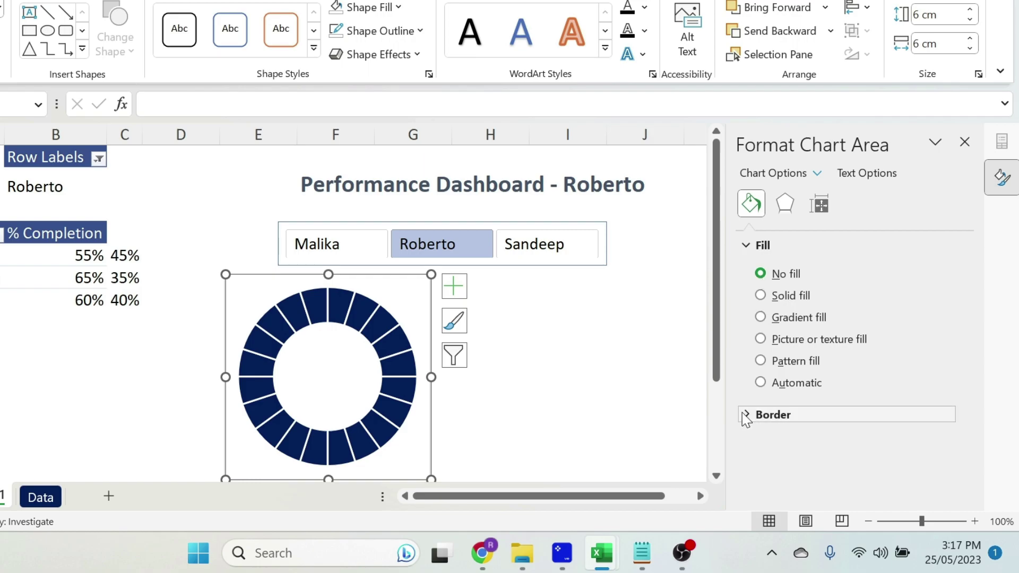
{"action": "left_click", "coordinate": [746, 415]}
{"action": "left_click", "coordinate": [760, 443]}
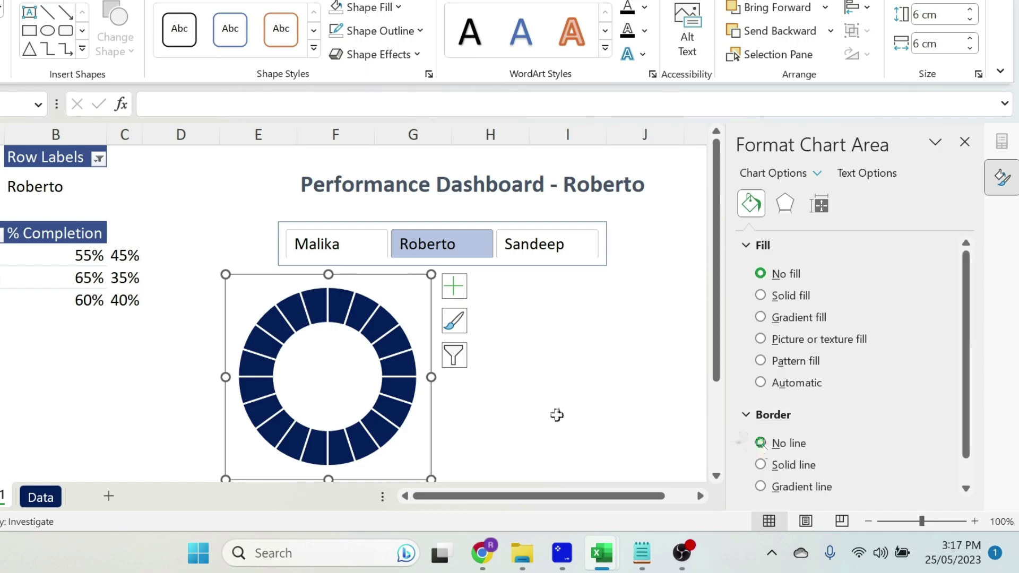
{"action": "left_click", "coordinate": [553, 414]}
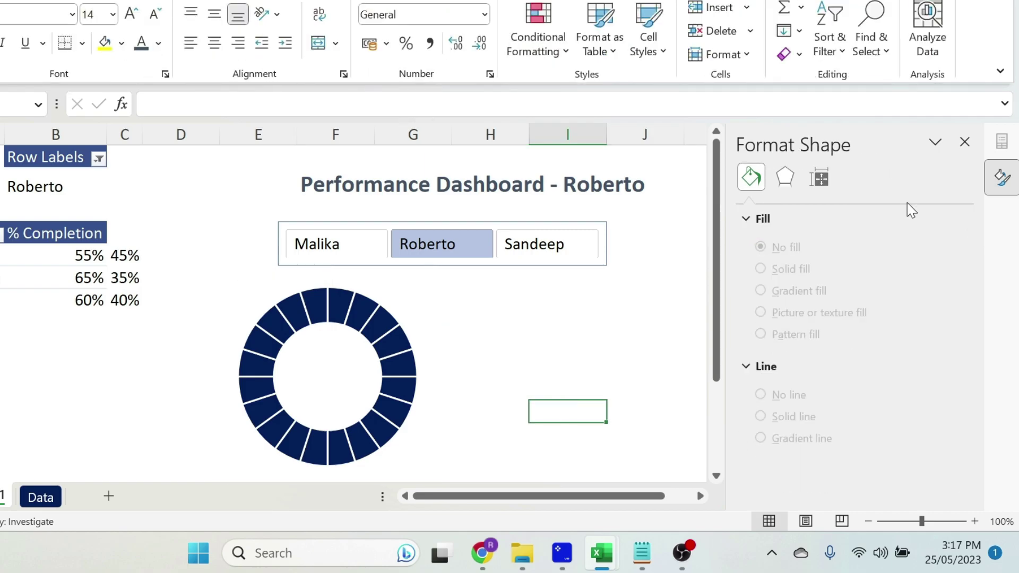
{"action": "left_click", "coordinate": [965, 142]}
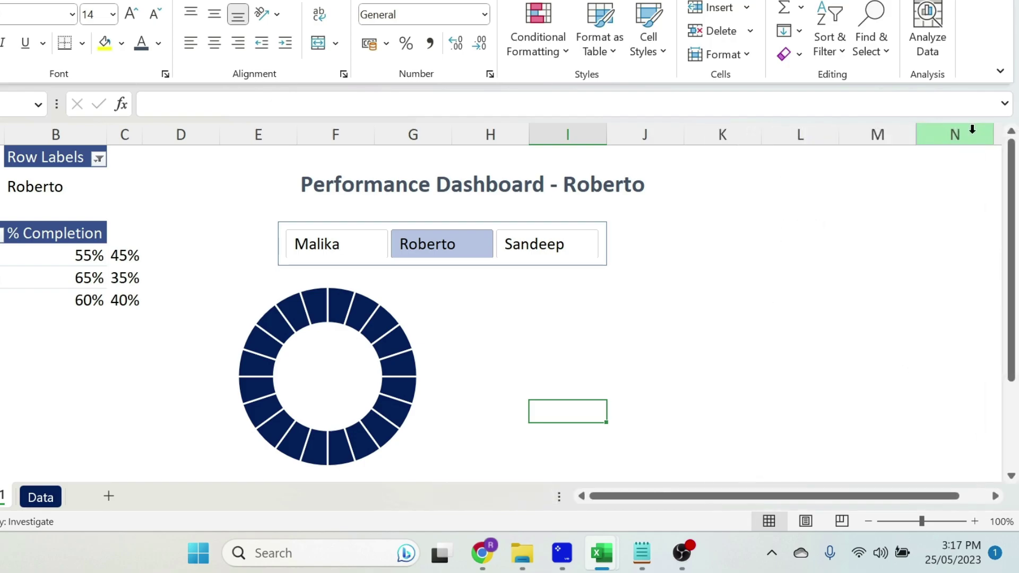
{"action": "left_click", "coordinate": [350, 366]}
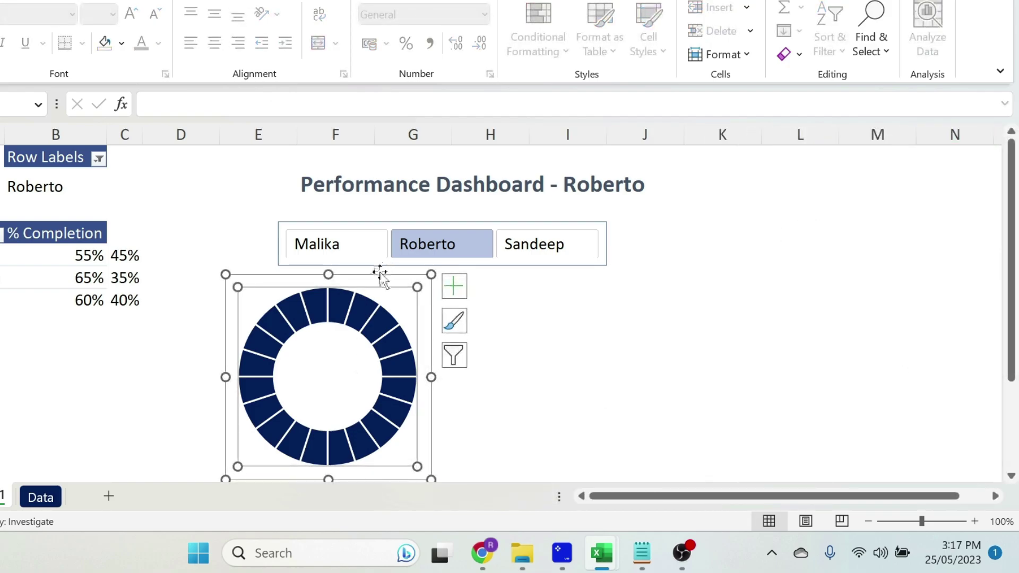
Move the donut left and Ctrl+Shift-drag two aligned copies to its right
{"action": "left_click_drag", "start_coordinate": [380, 275], "coordinate": [309, 273]}
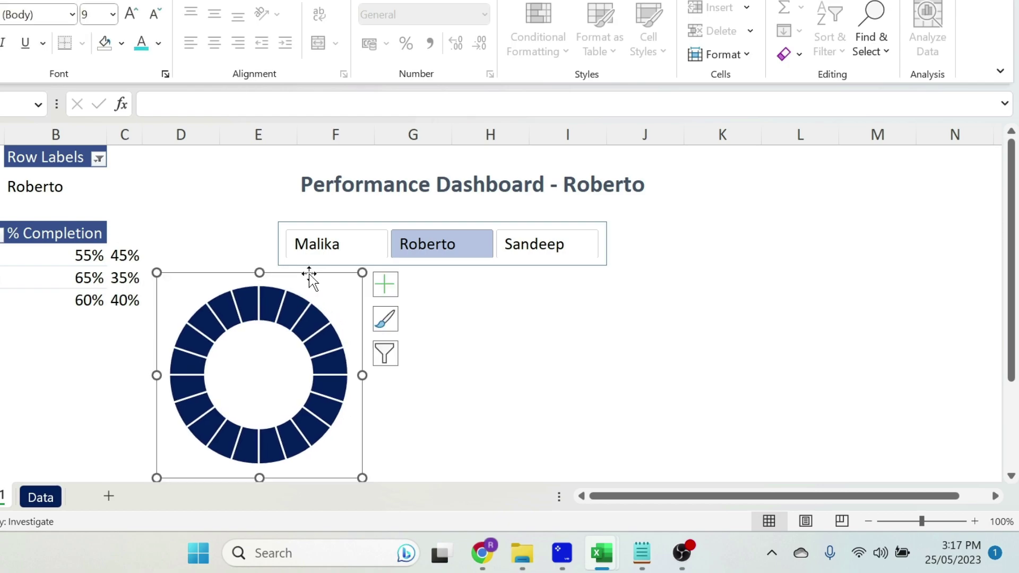
{"action": "key", "text": "ctrl+shift"}
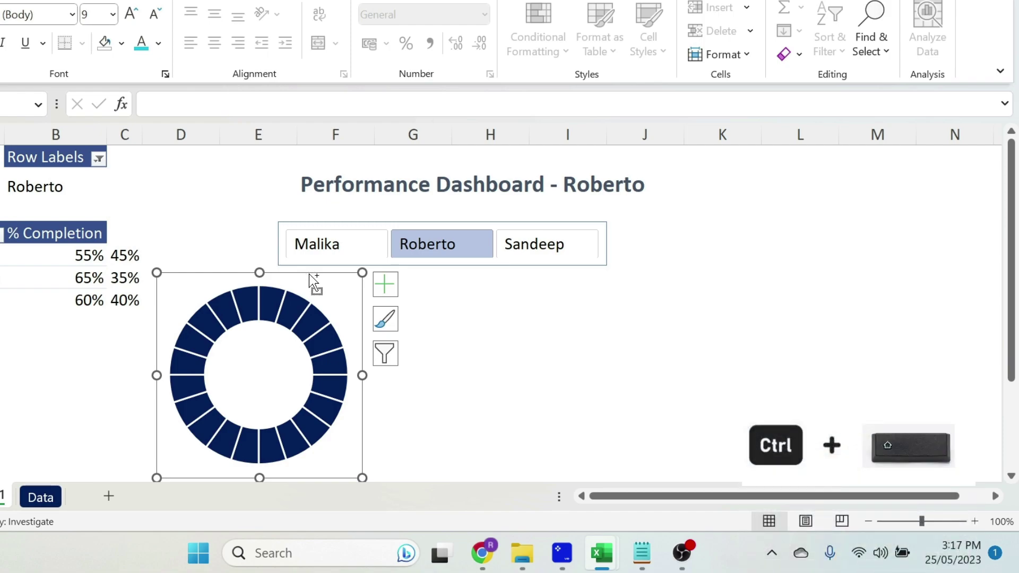
{"action": "left_click_drag", "start_coordinate": [309, 274], "coordinate": [543, 275]}
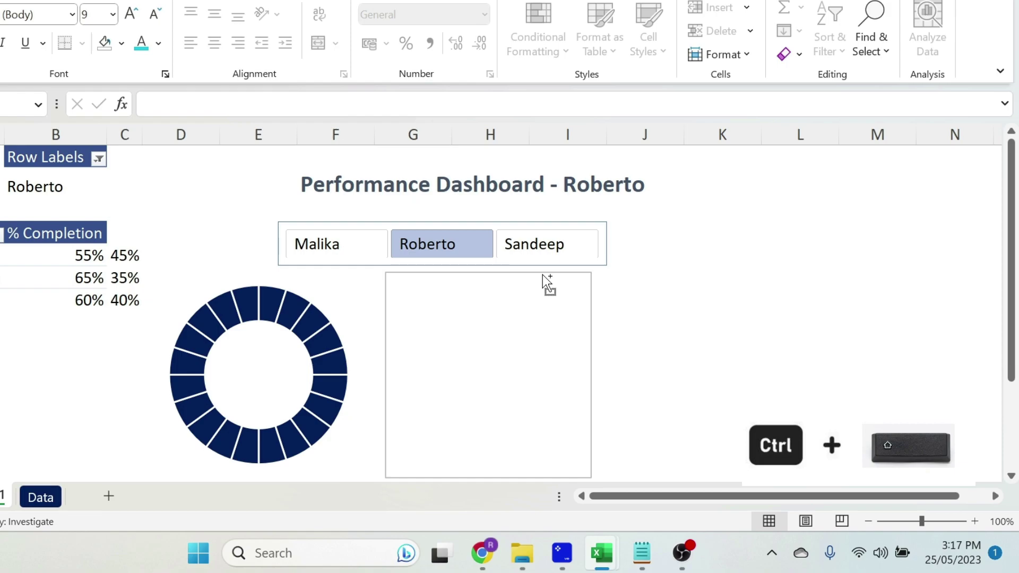
{"action": "left_click_drag", "start_coordinate": [543, 275], "coordinate": [789, 283]}
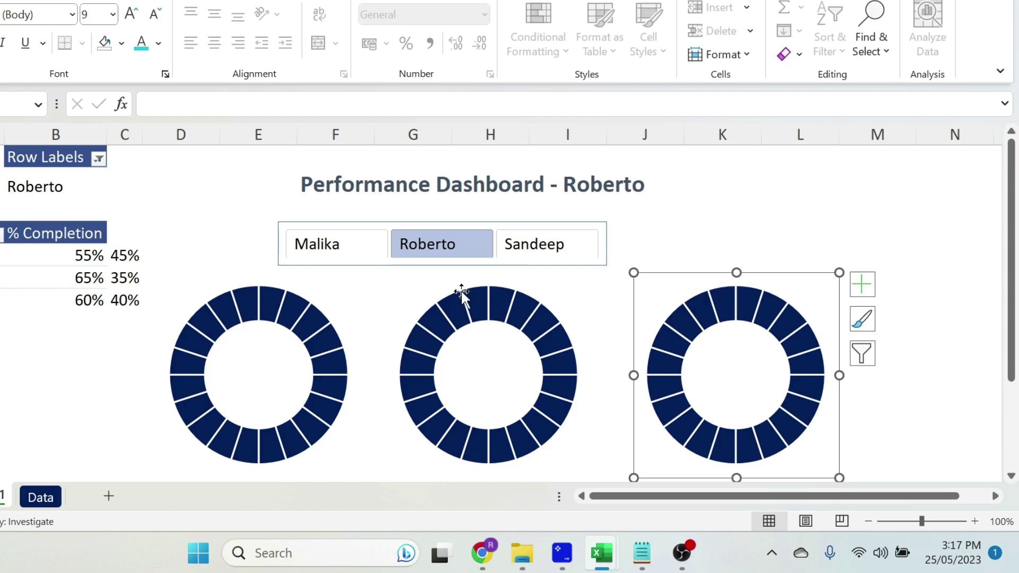
{"action": "left_click", "coordinate": [434, 289]}
{"action": "left_click", "coordinate": [454, 311]}
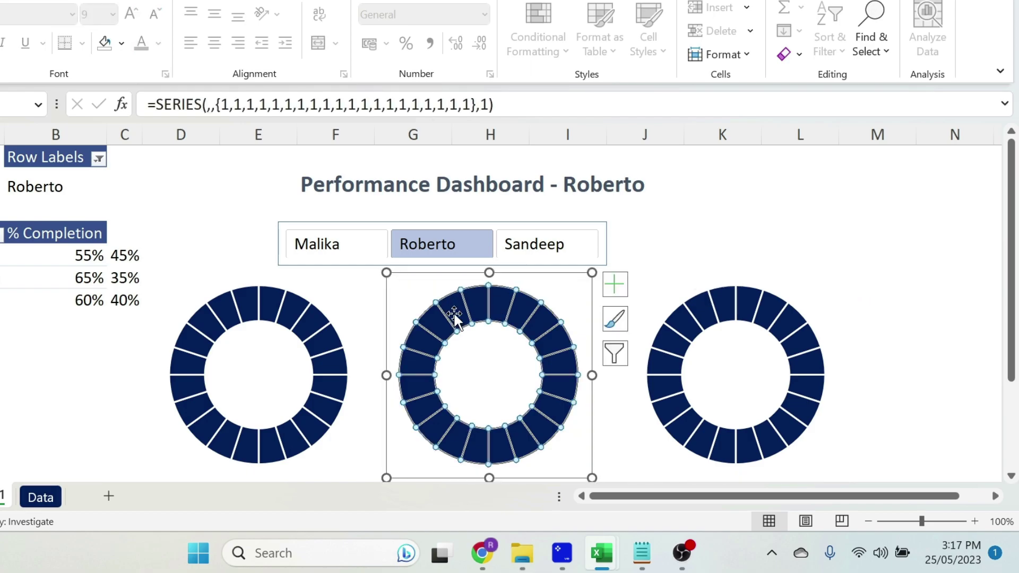
Fill the middle donut's ring series orange
{"action": "right_click", "coordinate": [453, 311]}
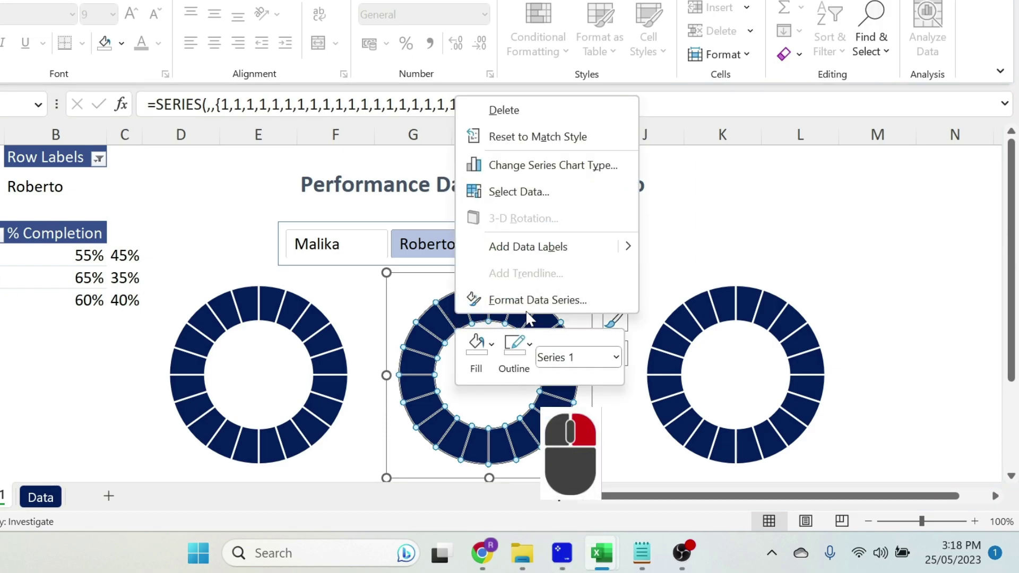
{"action": "left_click", "coordinate": [539, 299]}
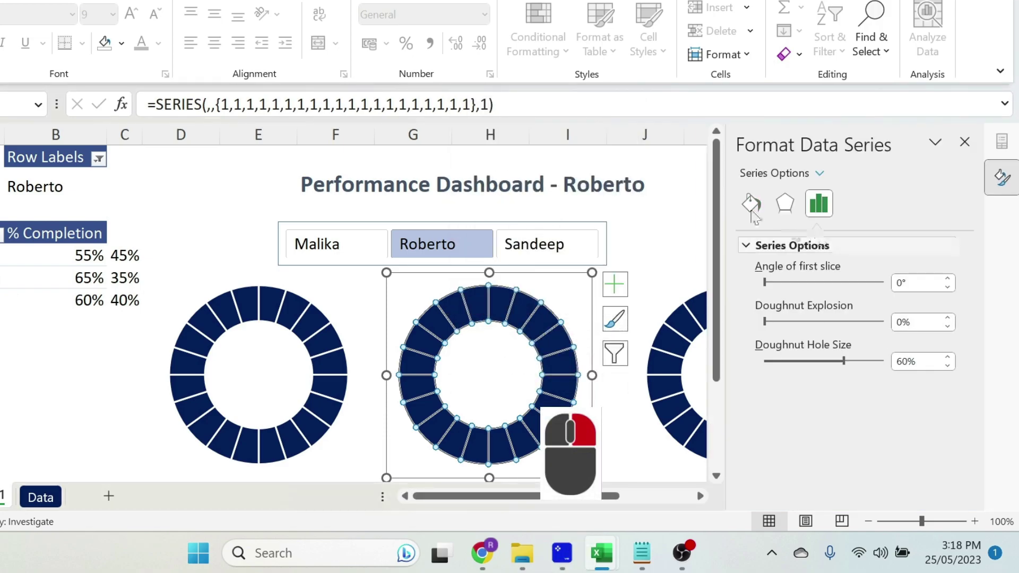
{"action": "left_click", "coordinate": [749, 205]}
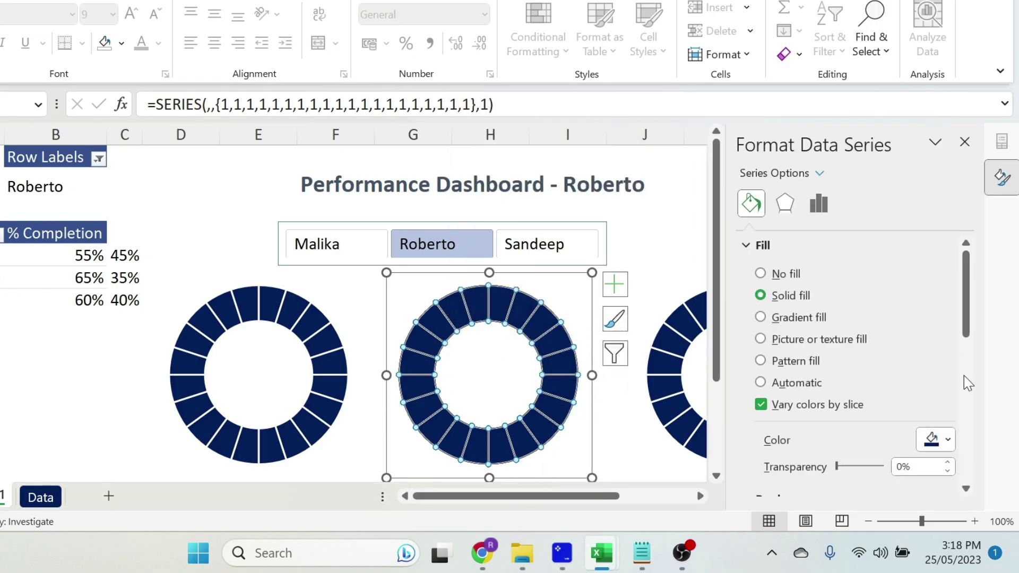
{"action": "left_click", "coordinate": [949, 436]}
{"action": "left_click", "coordinate": [947, 267]}
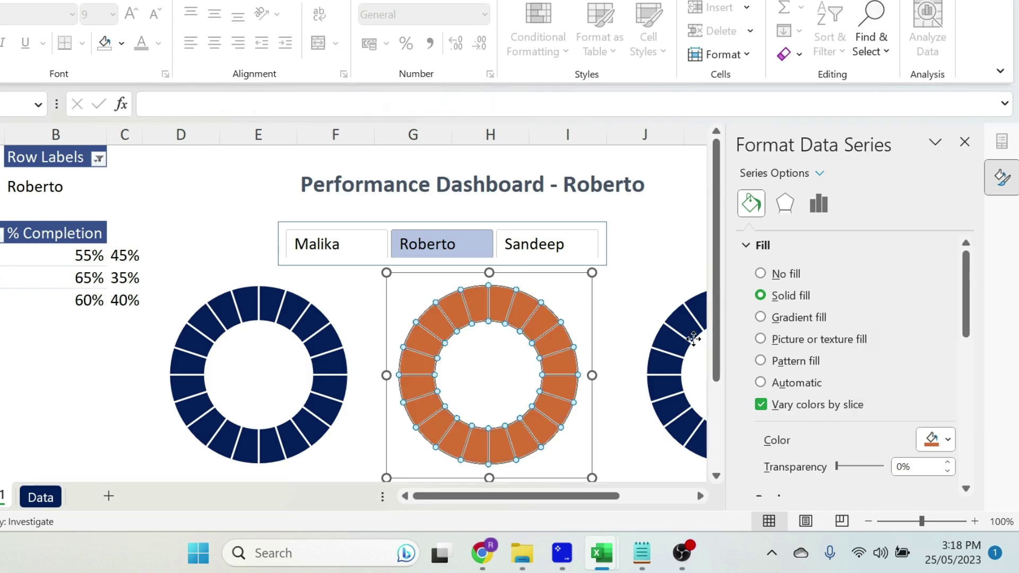
Fill the right donut's ring series cyan and close the formatting pane
{"action": "left_click", "coordinate": [693, 348]}
{"action": "left_click", "coordinate": [749, 205]}
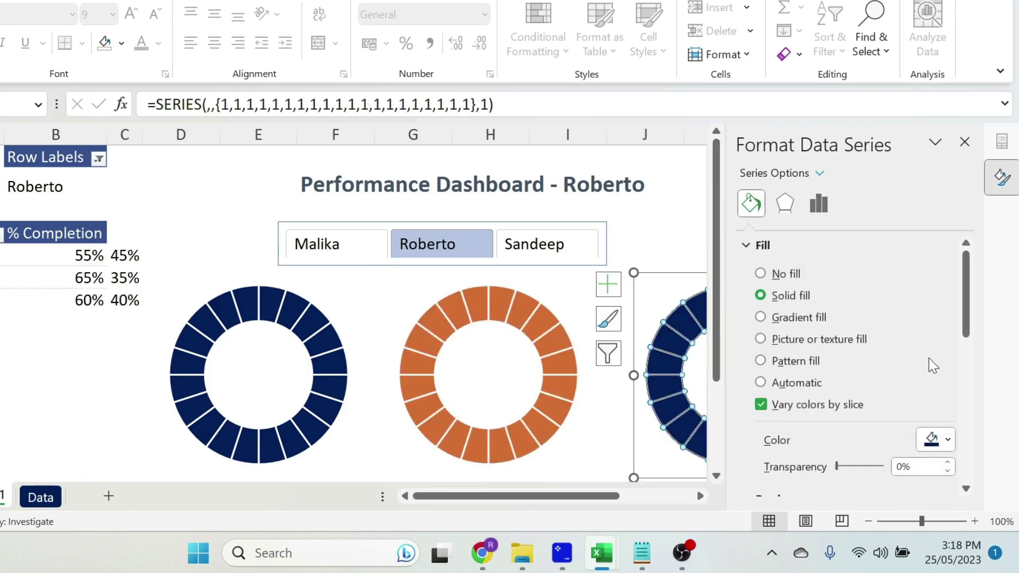
{"action": "left_click", "coordinate": [935, 440]}
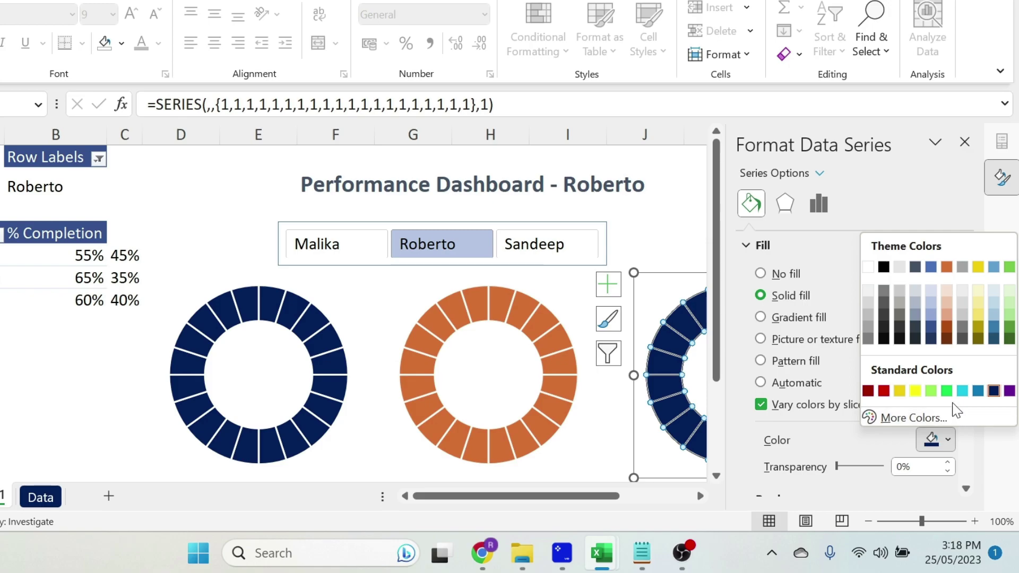
{"action": "left_click", "coordinate": [954, 390]}
{"action": "left_click", "coordinate": [50, 409]}
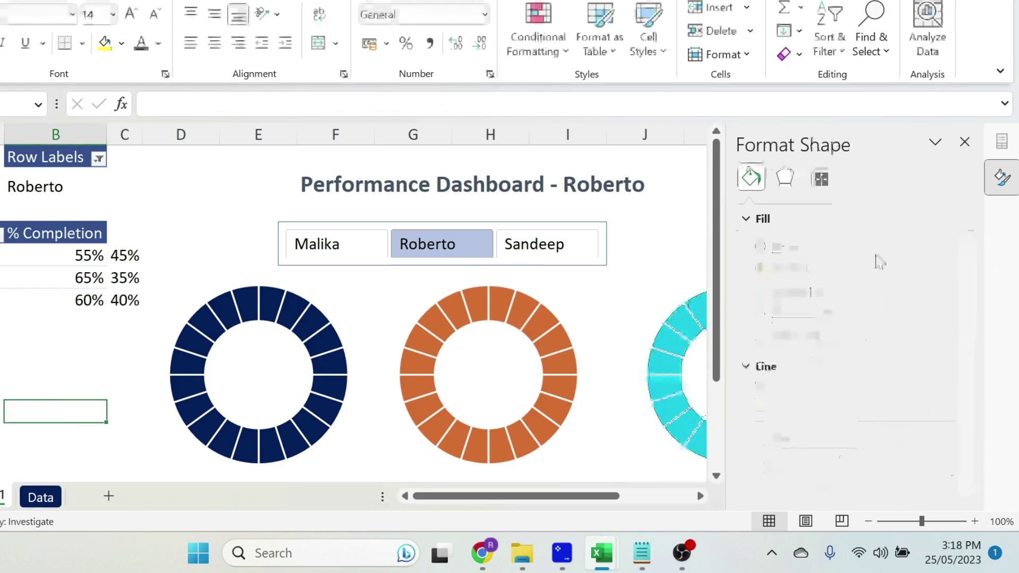
{"action": "left_click", "coordinate": [964, 142]}
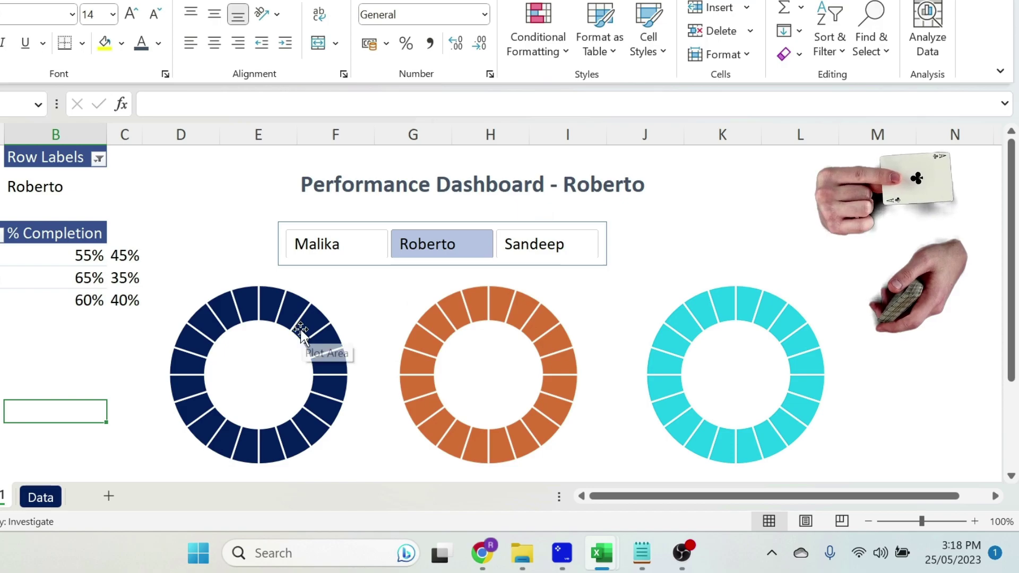
Add an Apocalypse series to the left donut, named from A5 with values B5:C5 (55%/45%)
{"action": "right_click", "coordinate": [270, 370]}
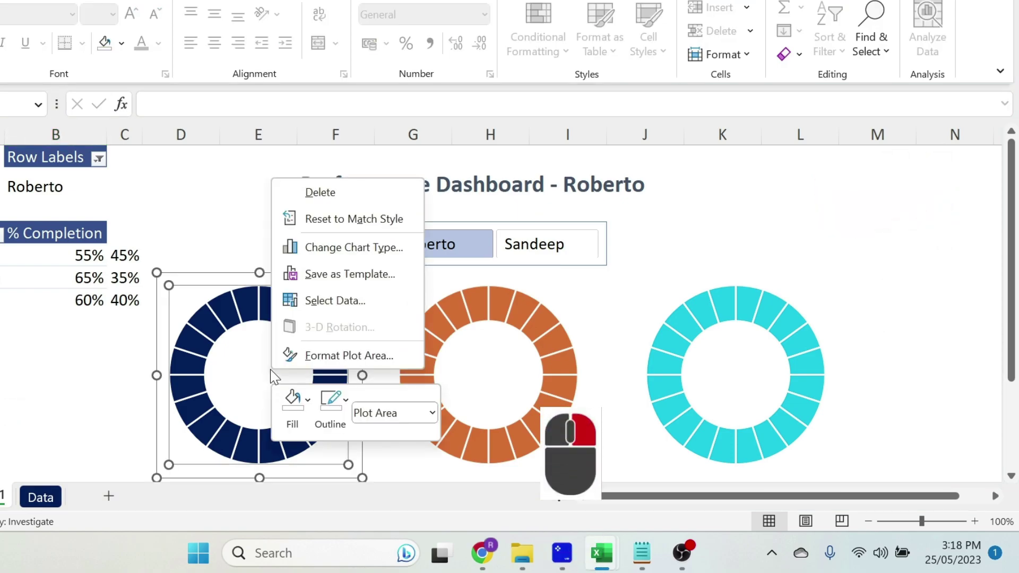
{"action": "left_click", "coordinate": [322, 303]}
{"action": "left_click", "coordinate": [323, 311]}
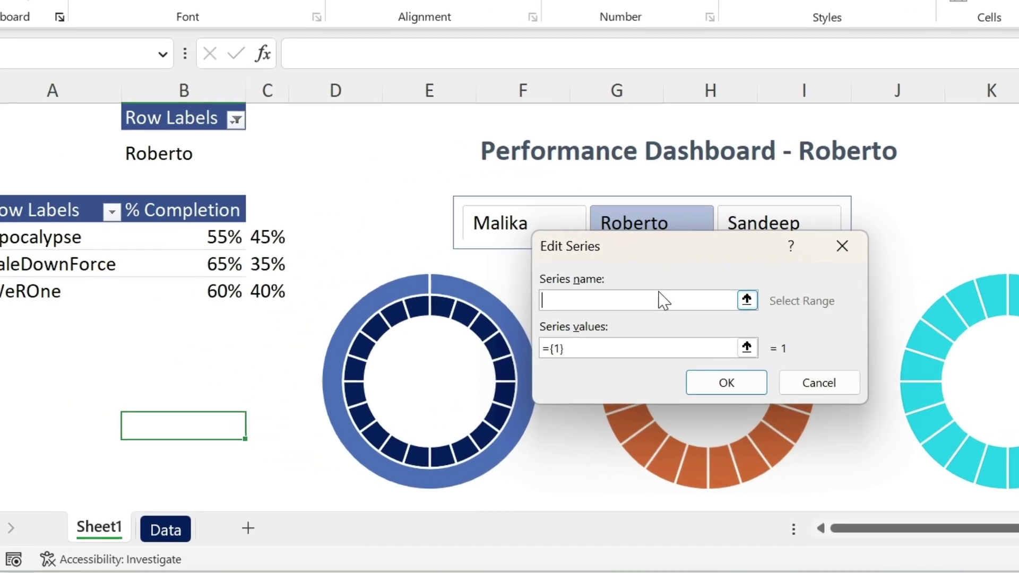
{"action": "type", "text": "="}
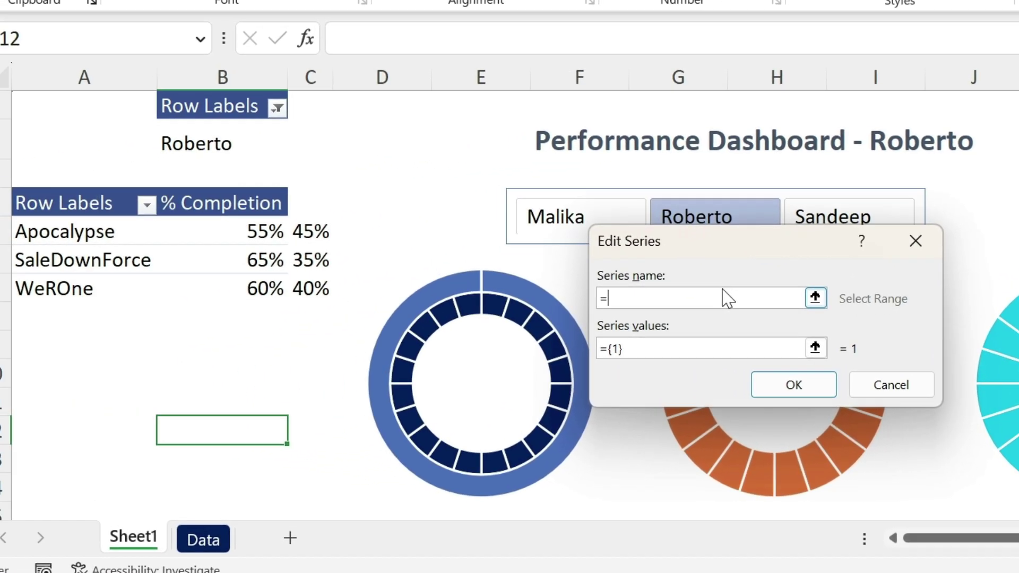
{"action": "left_click", "coordinate": [139, 235]}
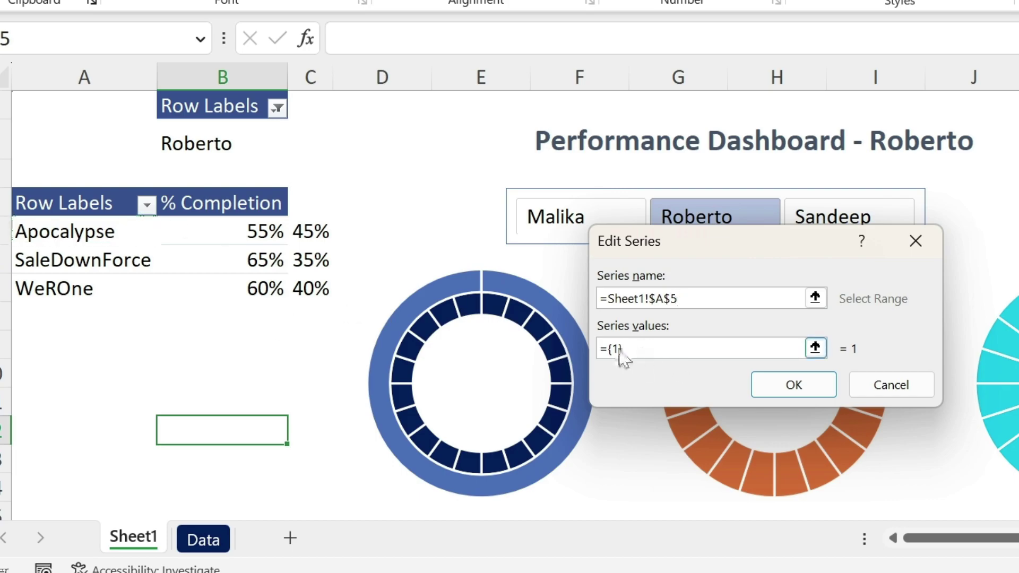
{"action": "left_click_drag", "start_coordinate": [615, 355], "coordinate": [573, 344]}
{"action": "key", "text": "BackSpace"}
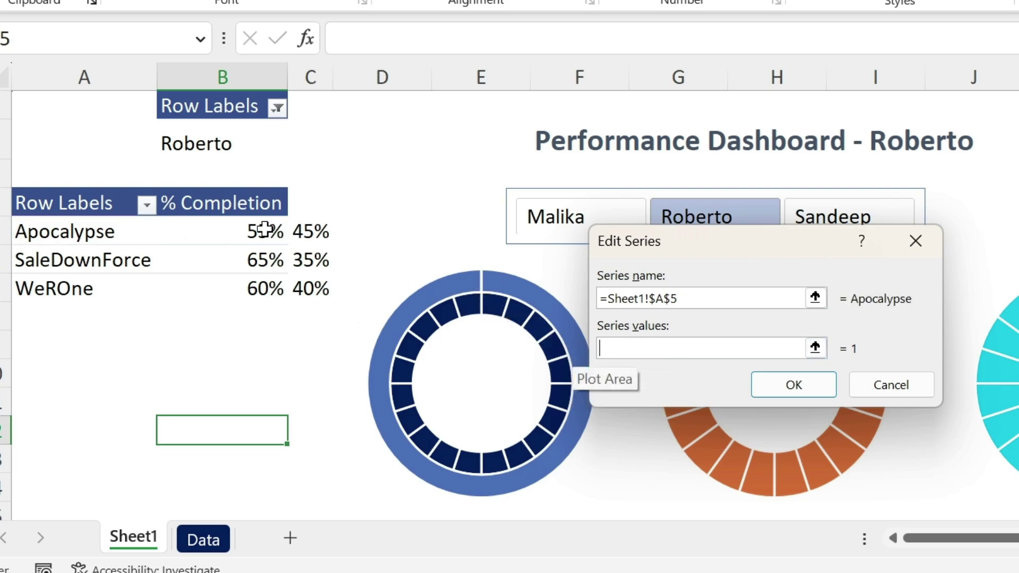
{"action": "left_click_drag", "start_coordinate": [260, 229], "coordinate": [319, 235]}
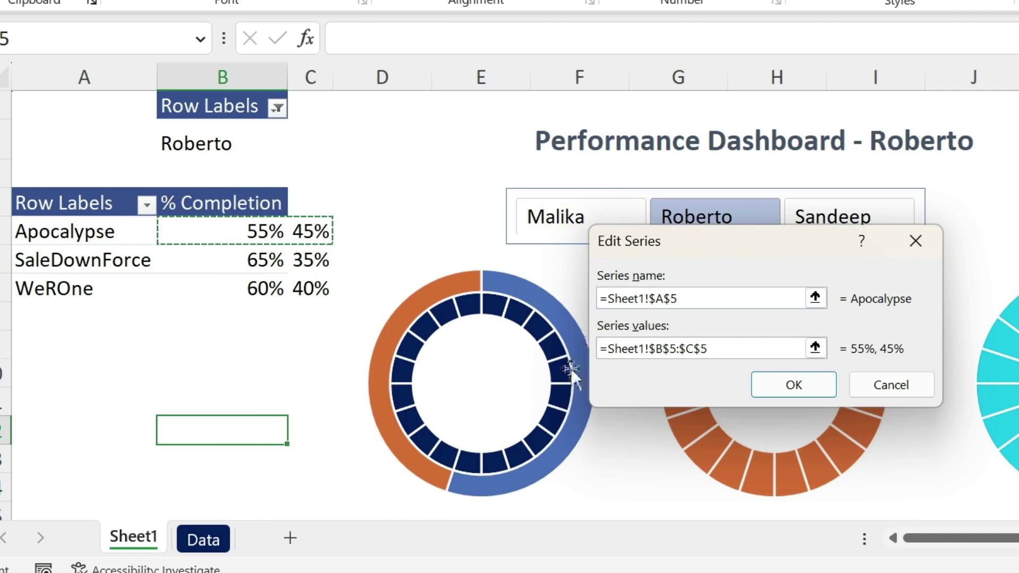
{"action": "left_click", "coordinate": [807, 393]}
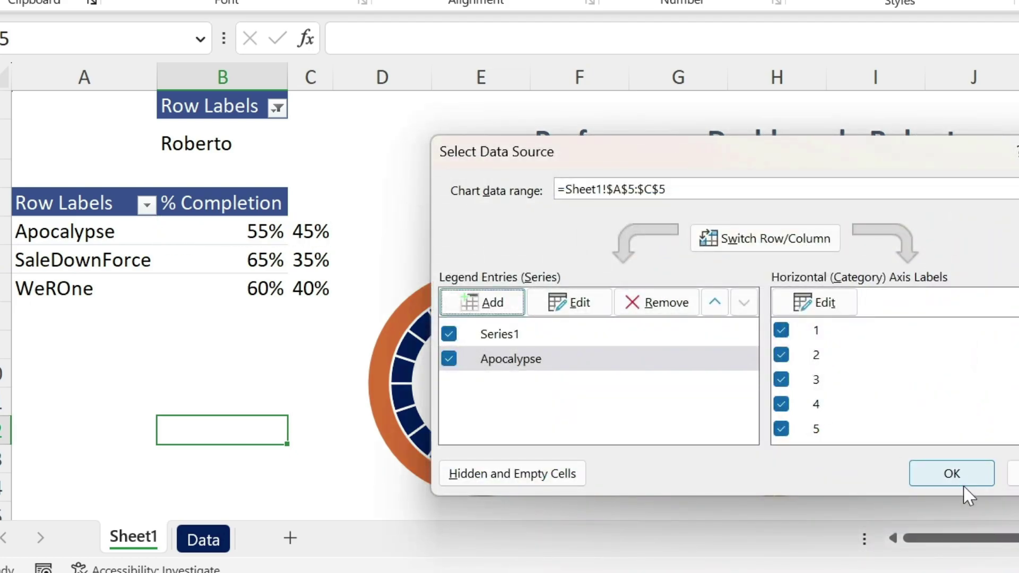
{"action": "left_click", "coordinate": [964, 486]}
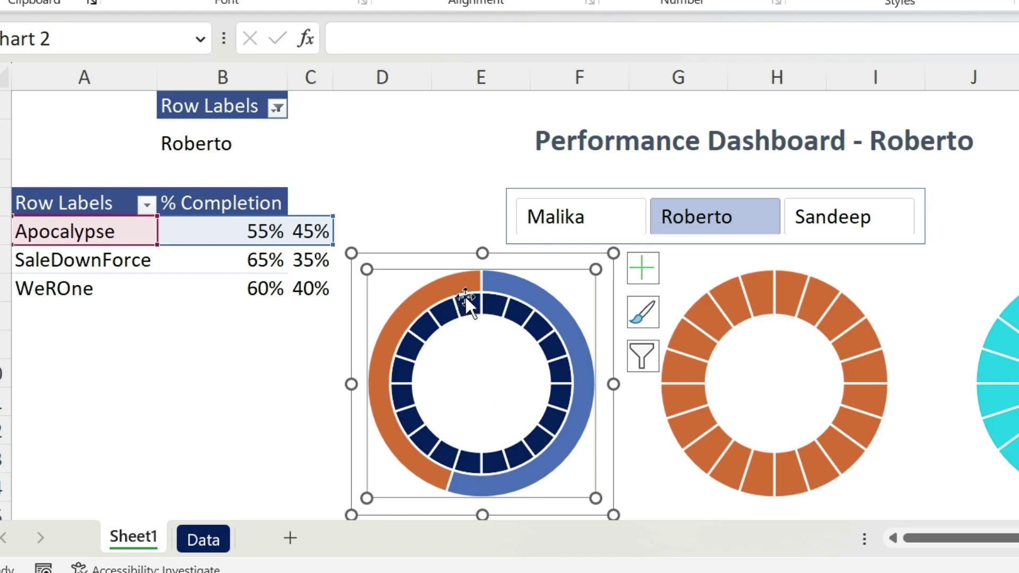
Plot the Apocalypse series on the secondary axis
{"action": "right_click", "coordinate": [507, 290]}
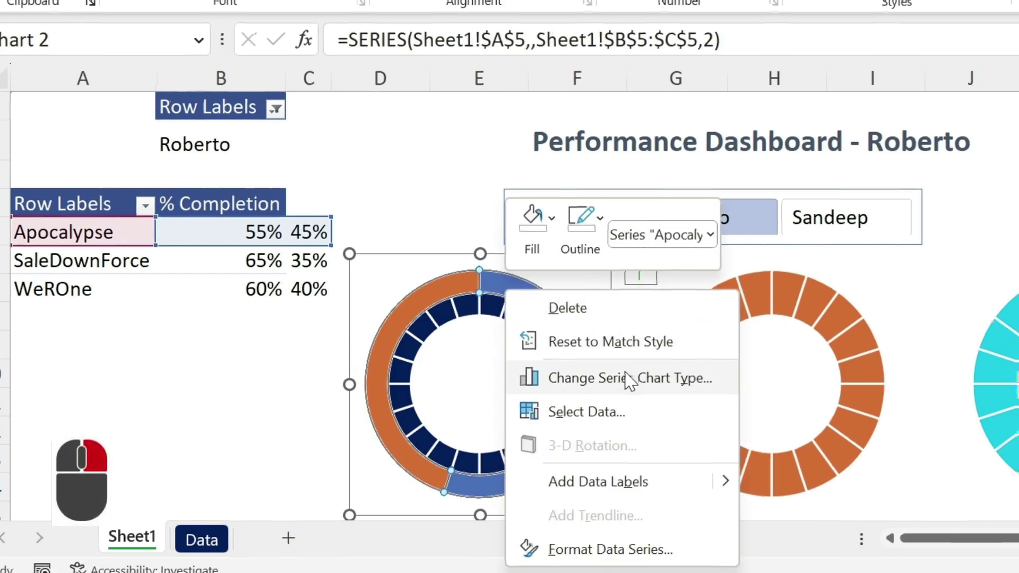
{"action": "left_click", "coordinate": [628, 380]}
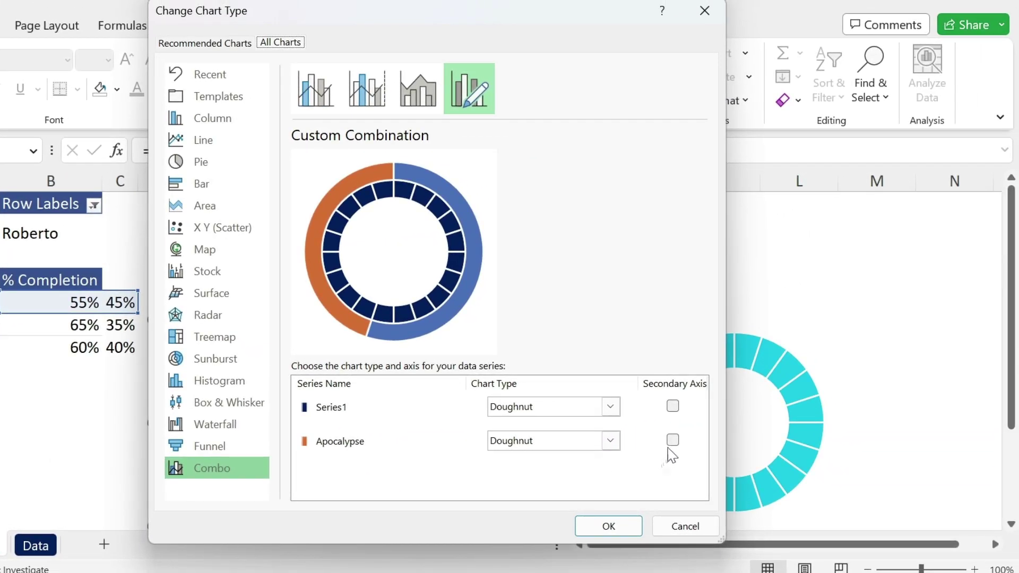
{"action": "left_click", "coordinate": [672, 440]}
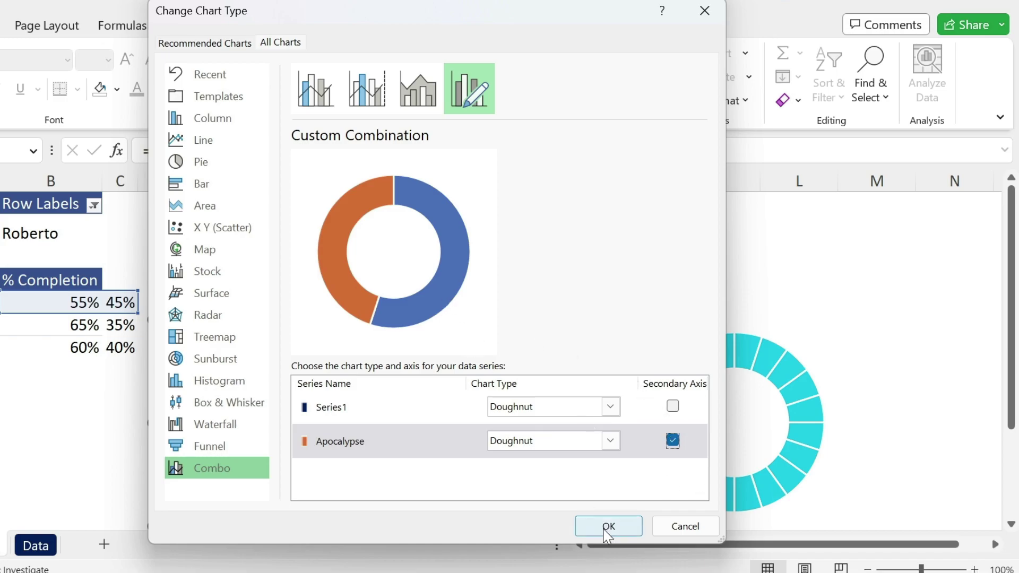
{"action": "left_click", "coordinate": [608, 526]}
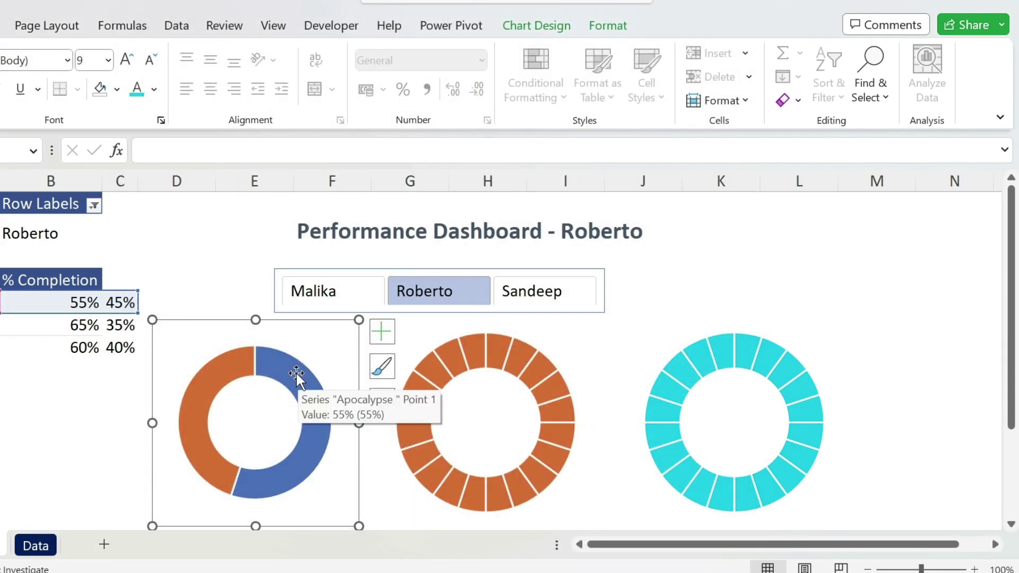
Set the doughnut series to No fill
{"action": "left_click", "coordinate": [295, 371]}
{"action": "right_click", "coordinate": [295, 371]}
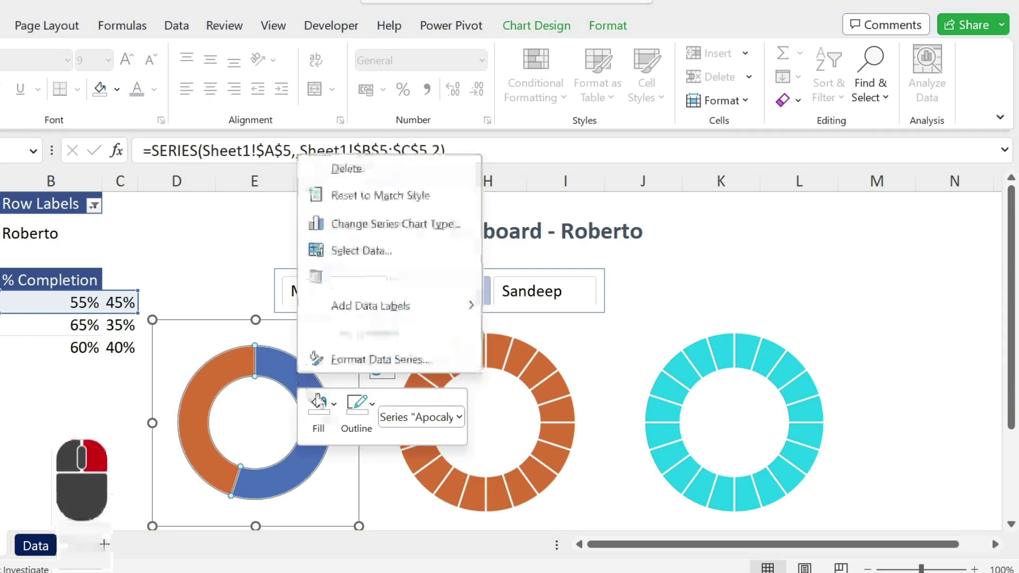
{"action": "left_click", "coordinate": [373, 361]}
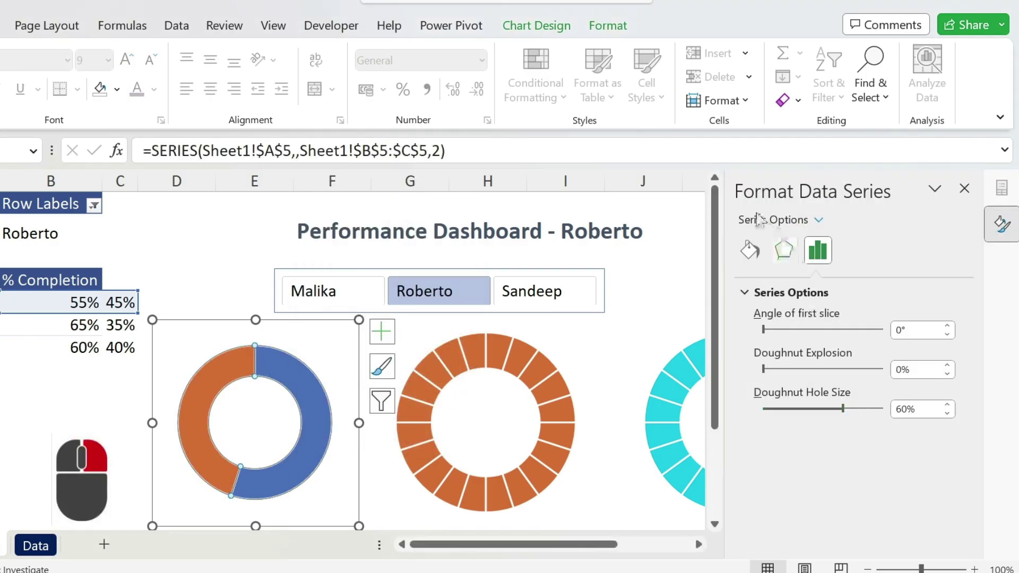
{"action": "left_click", "coordinate": [753, 254]}
{"action": "left_click", "coordinate": [761, 325]}
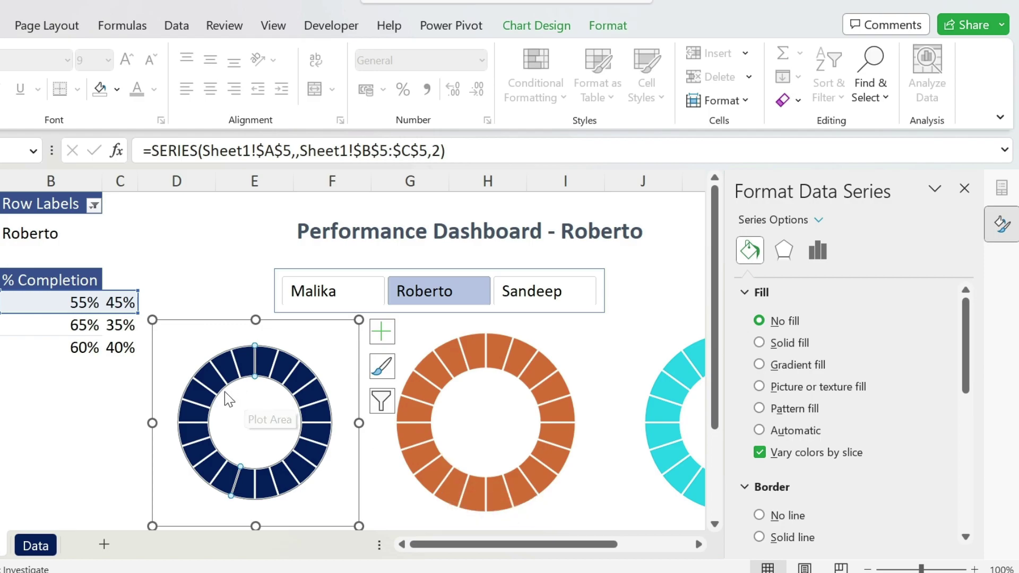
Give the remaining-share slice a solid white fill
{"action": "left_click", "coordinate": [219, 371]}
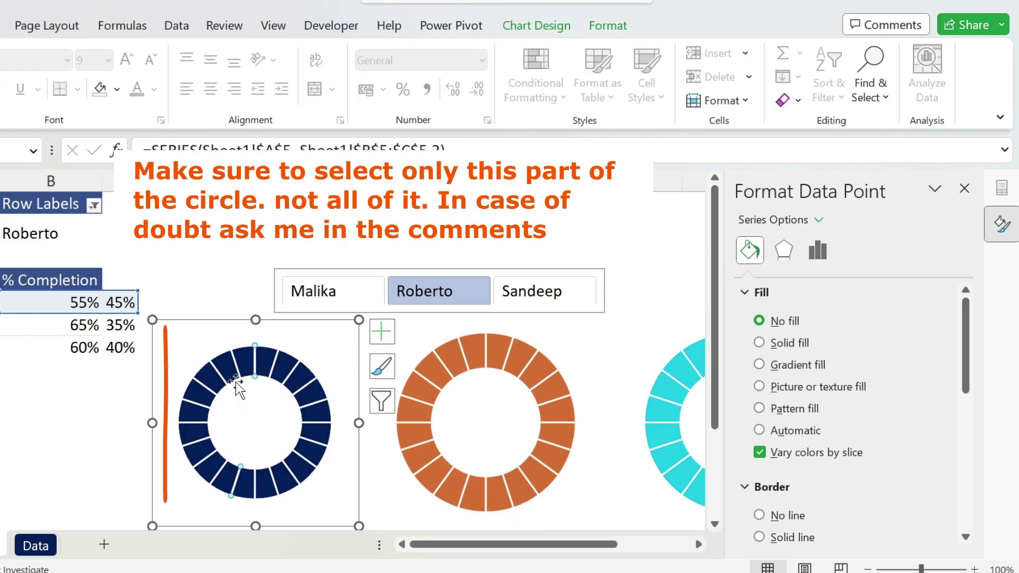
{"action": "left_click", "coordinate": [759, 344]}
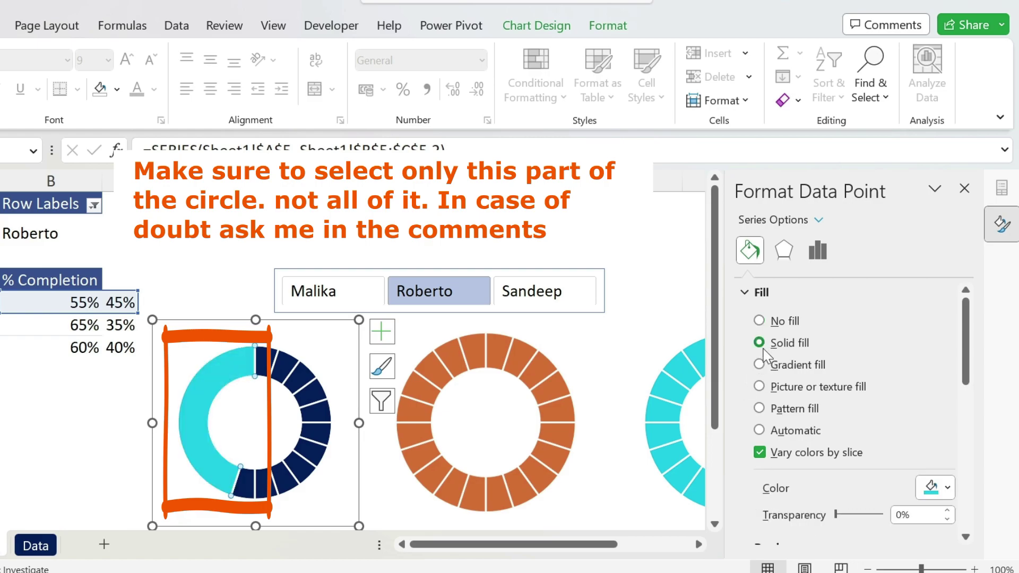
{"action": "left_click", "coordinate": [947, 487]}
{"action": "left_click", "coordinate": [867, 314]}
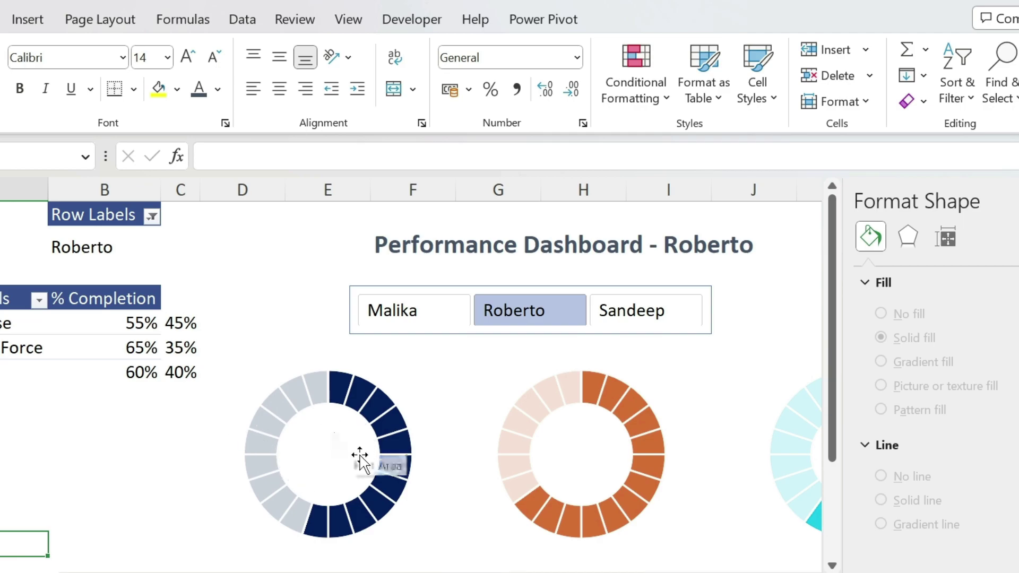
Draw a text box linked to =B5 and centre the 55% label in the first donut
{"action": "left_click", "coordinate": [29, 19]}
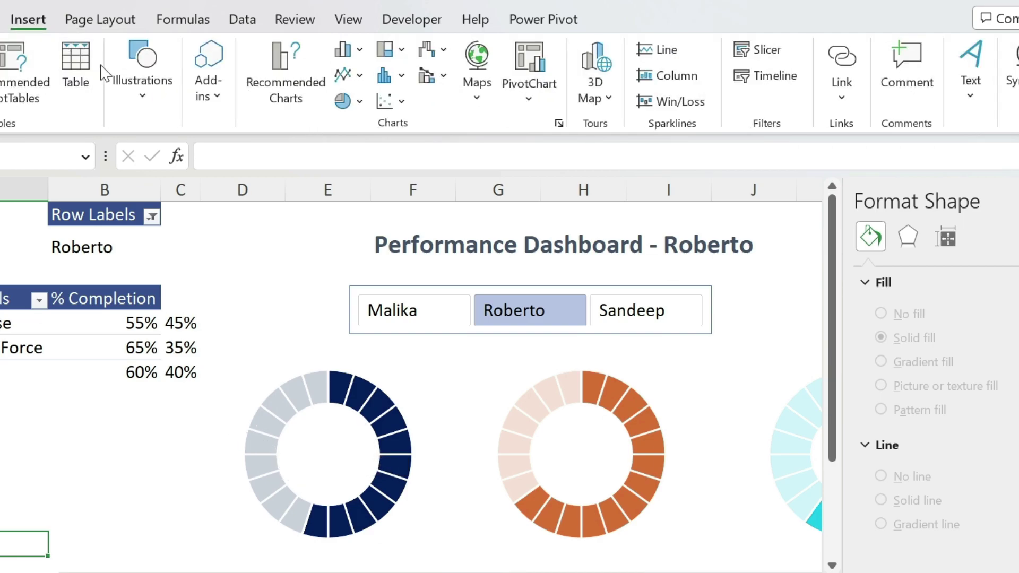
{"action": "left_click", "coordinate": [146, 75]}
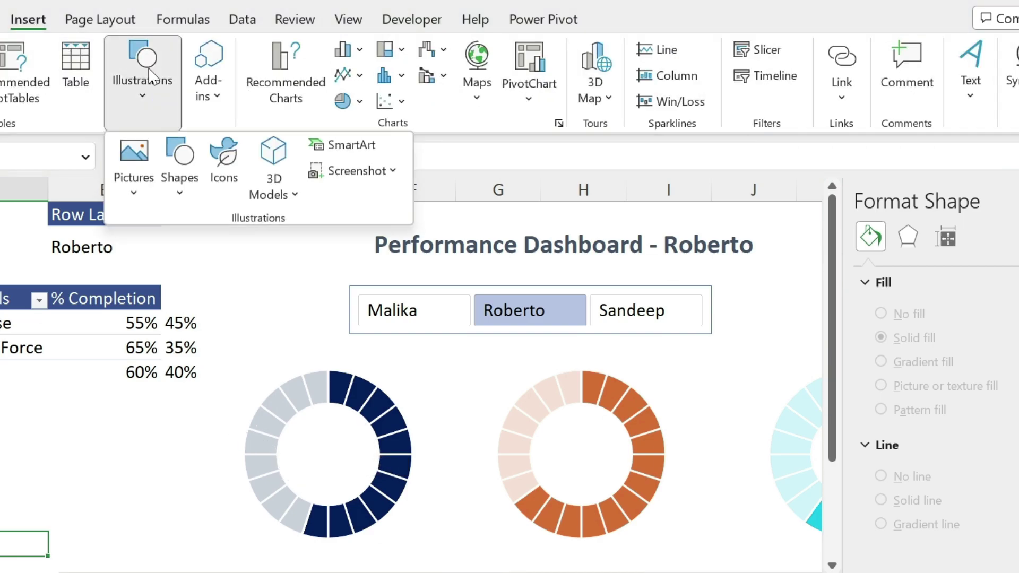
{"action": "left_click", "coordinate": [178, 181]}
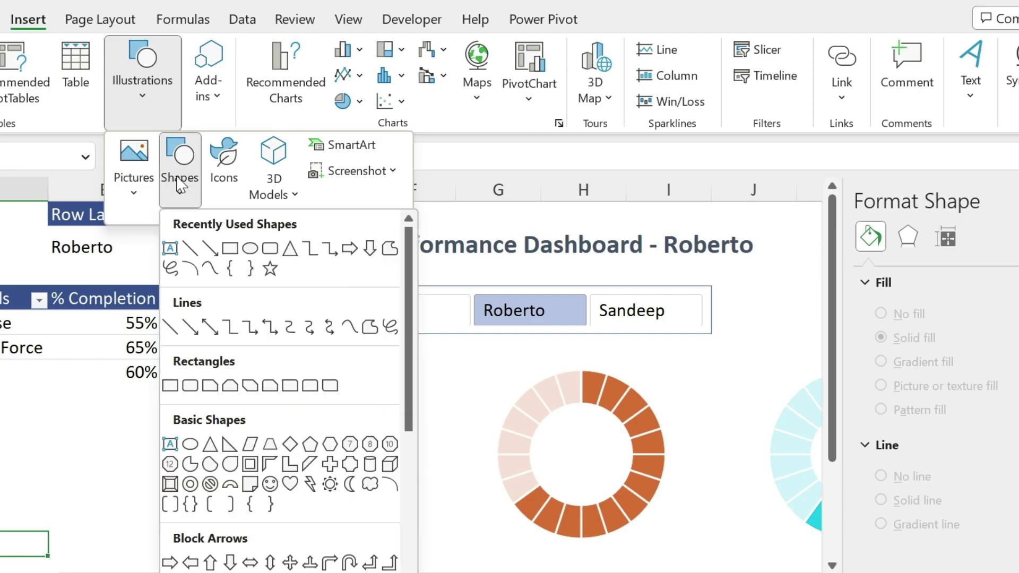
{"action": "left_click", "coordinate": [169, 444]}
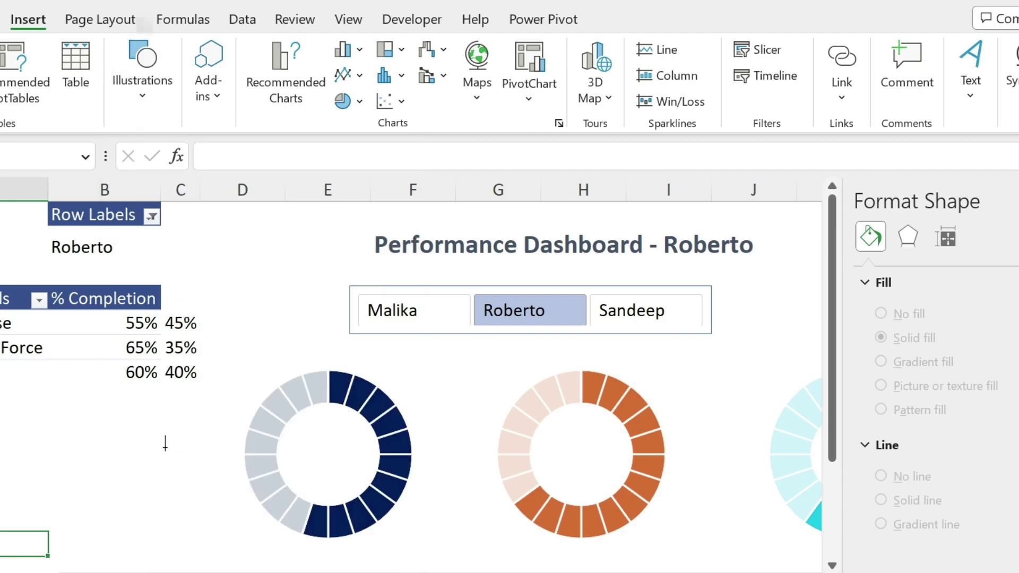
{"action": "left_click", "coordinate": [291, 454]}
{"action": "left_click", "coordinate": [237, 154]}
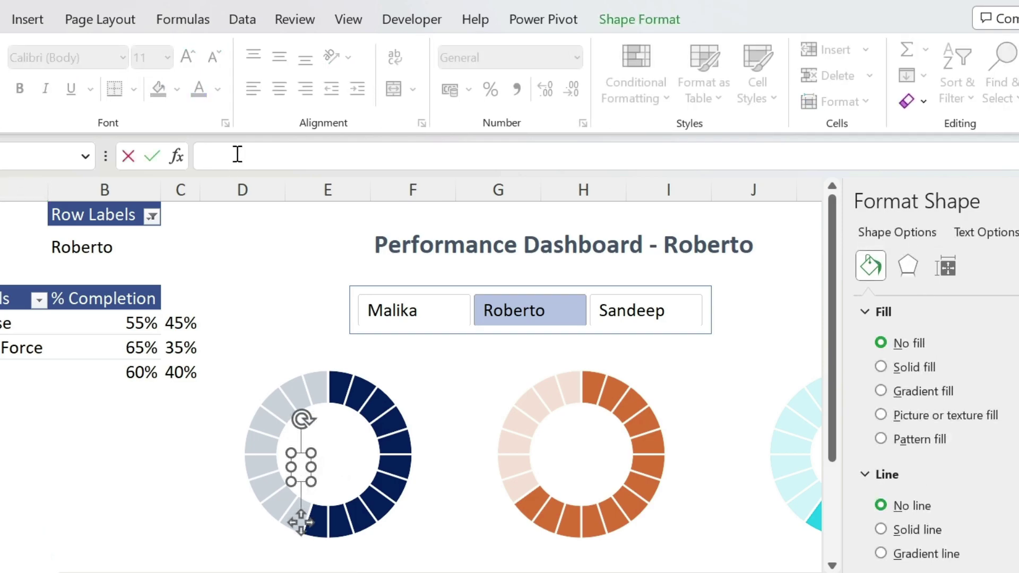
{"action": "type", "text": "="}
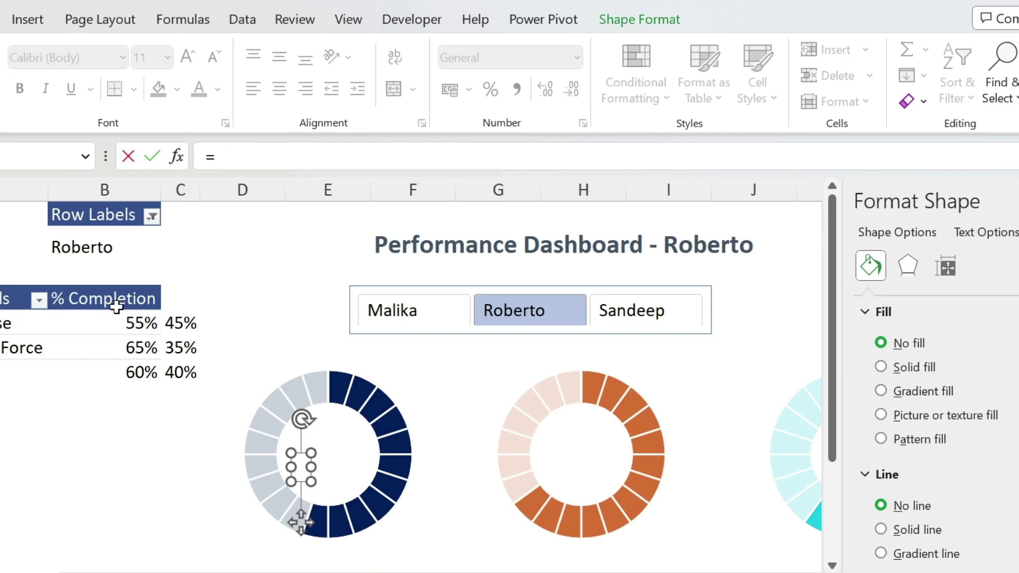
{"action": "type", "text": "B5"}
{"action": "key", "text": "Return"}
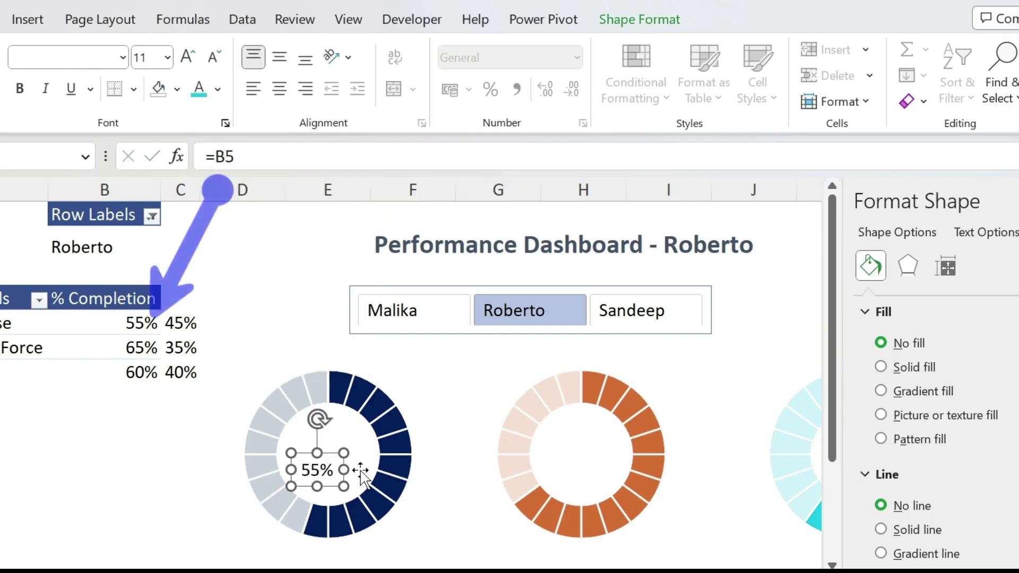
{"action": "mouse_move", "coordinate": [332, 455]}
{"action": "left_mouse_down"}
{"action": "mouse_move", "coordinate": [340, 429]}
{"action": "mouse_move", "coordinate": [337, 446]}
{"action": "mouse_move", "coordinate": [628, 428]}
{"action": "mouse_move", "coordinate": [596, 425]}
{"action": "mouse_move", "coordinate": [592, 434]}
{"action": "mouse_move", "coordinate": [822, 446]}
{"action": "mouse_move", "coordinate": [610, 447]}
{"action": "mouse_move", "coordinate": [624, 446]}
{"action": "left_mouse_up"}
Relink the copied labels in the orange and teal donuts to =B6 and =B7
{"action": "left_click", "coordinate": [342, 455]}
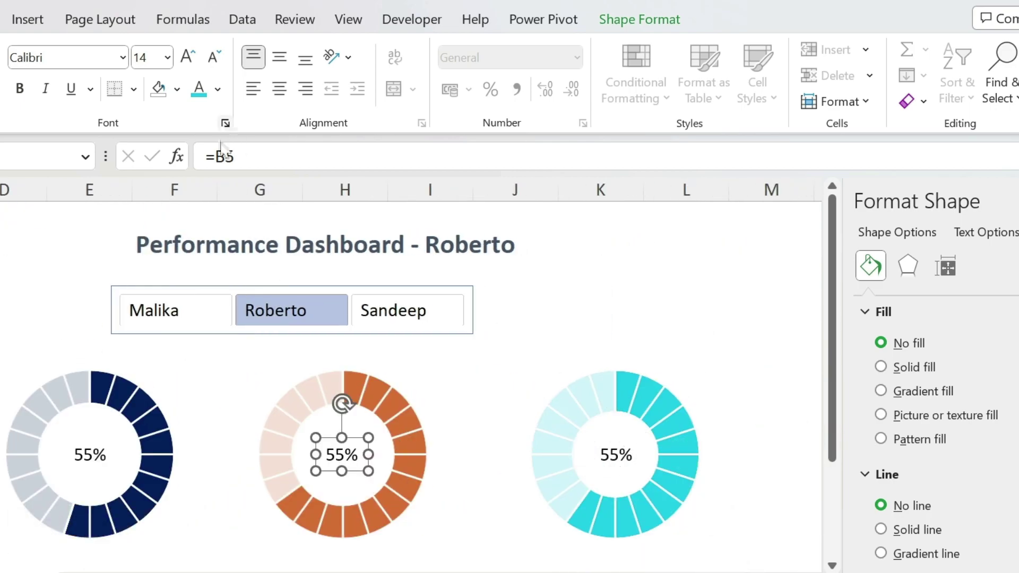
{"action": "left_click", "coordinate": [236, 156]}
{"action": "key", "text": "BackSpace"}
{"action": "type", "text": "6"}
{"action": "key", "text": "Return"}
{"action": "left_click", "coordinate": [635, 459]}
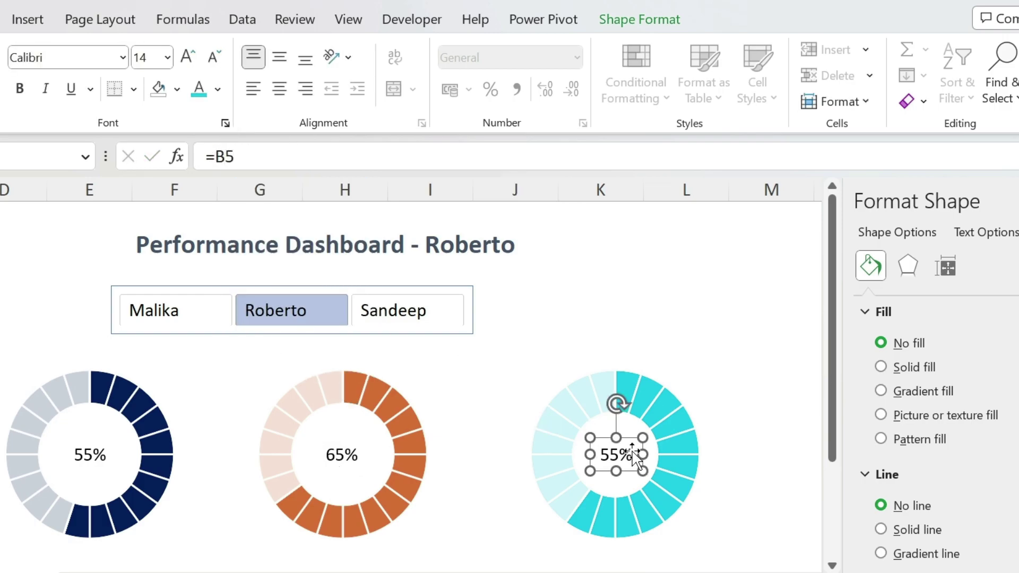
{"action": "left_click", "coordinate": [270, 152]}
{"action": "key", "text": "BackSpace"}
{"action": "type", "text": "7"}
{"action": "key", "text": "Return"}
{"action": "scroll", "coordinate": [409, 372], "scroll_direction": "left", "scroll_amount": 3}
{"action": "scroll", "coordinate": [411, 361], "scroll_direction": "right", "scroll_amount": 2}
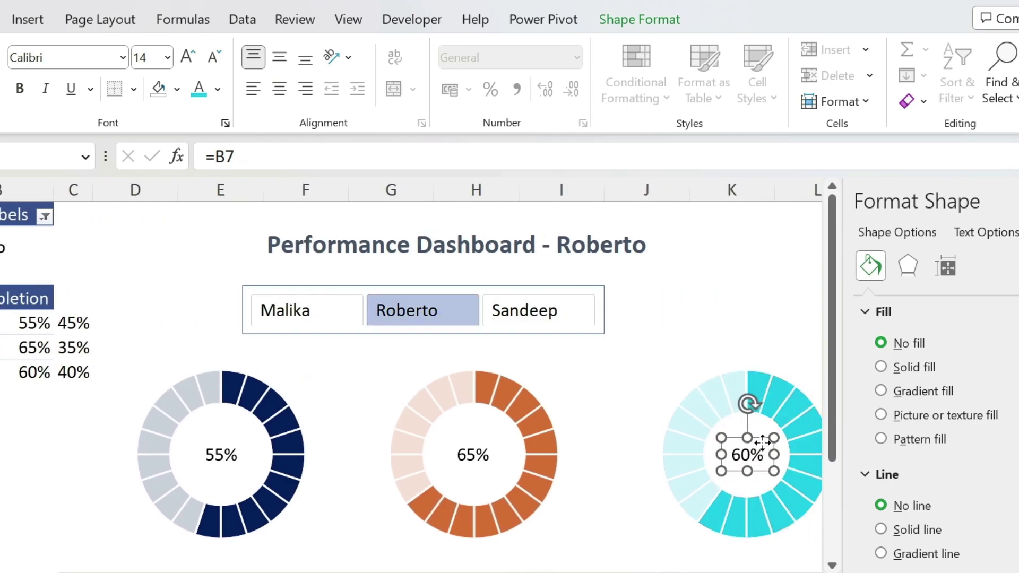
Colour the 60% label teal, the 65% label orange and the 55% label navy
{"action": "left_click", "coordinate": [199, 88]}
{"action": "left_click", "coordinate": [471, 444]}
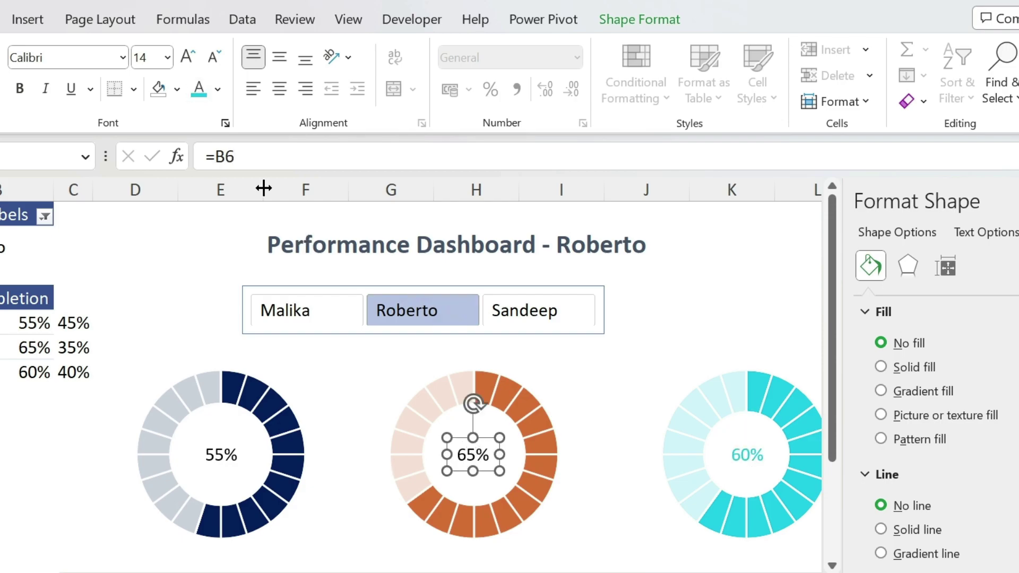
{"action": "left_click", "coordinate": [217, 89]}
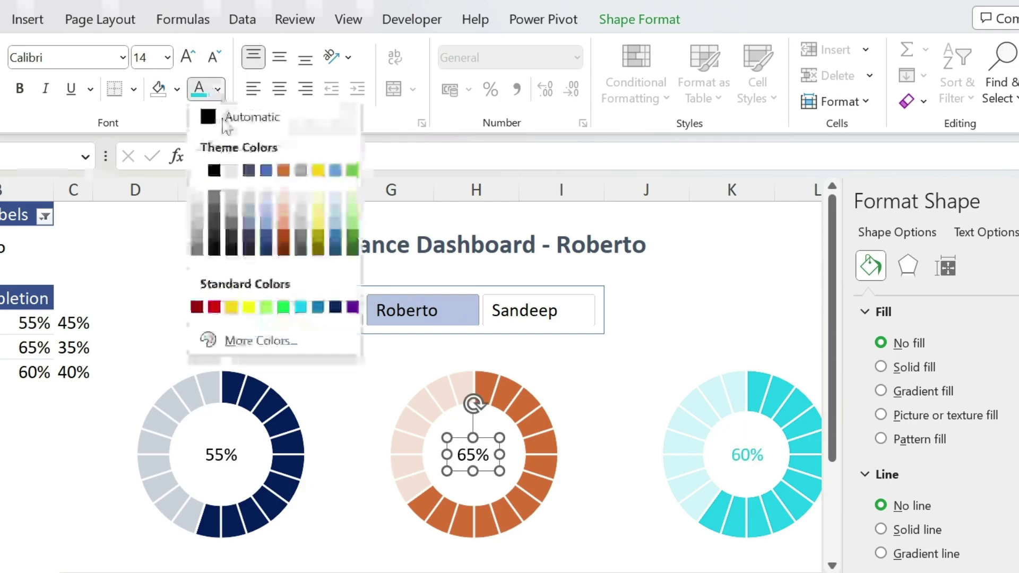
{"action": "left_click", "coordinate": [285, 166]}
{"action": "left_click", "coordinate": [221, 452]}
{"action": "left_click", "coordinate": [217, 89]}
{"action": "left_click", "coordinate": [339, 302]}
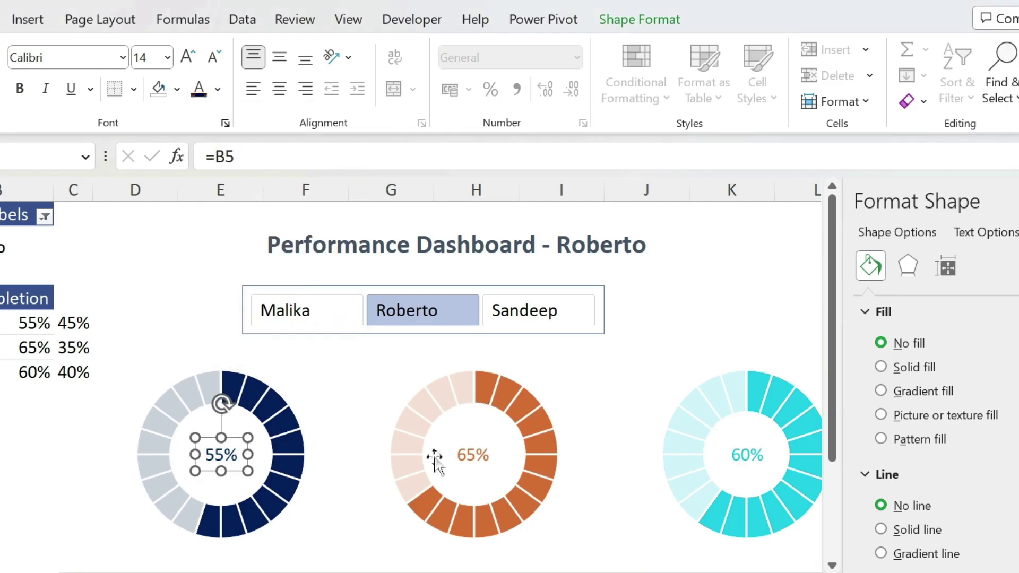
Set all three percentage labels to 28 pt Britannic Bold
{"action": "left_click", "coordinate": [472, 455], "text": "ctrl"}
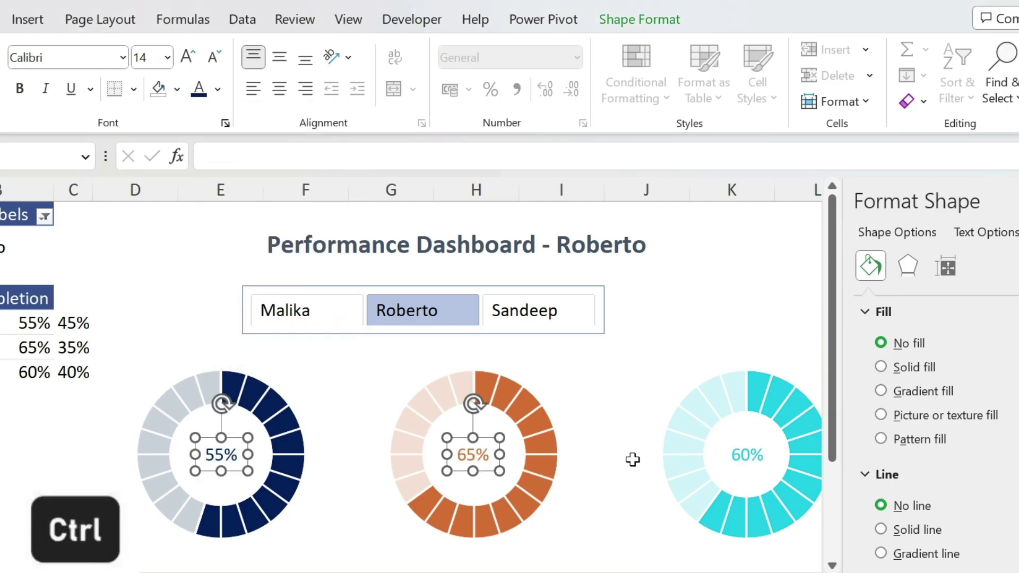
{"action": "left_click", "coordinate": [748, 456], "text": "ctrl"}
{"action": "left_click", "coordinate": [139, 63]}
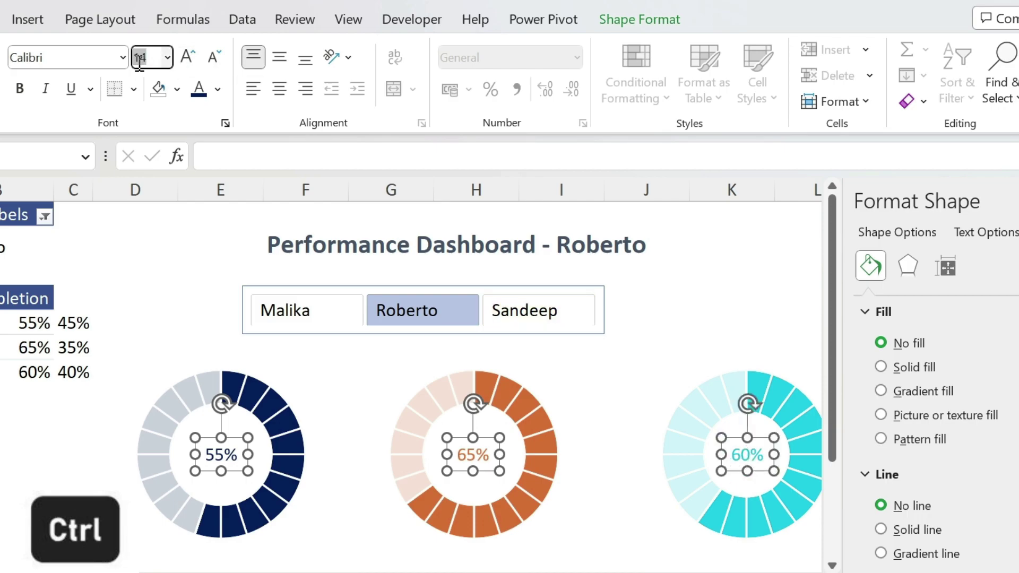
{"action": "type", "text": "28"}
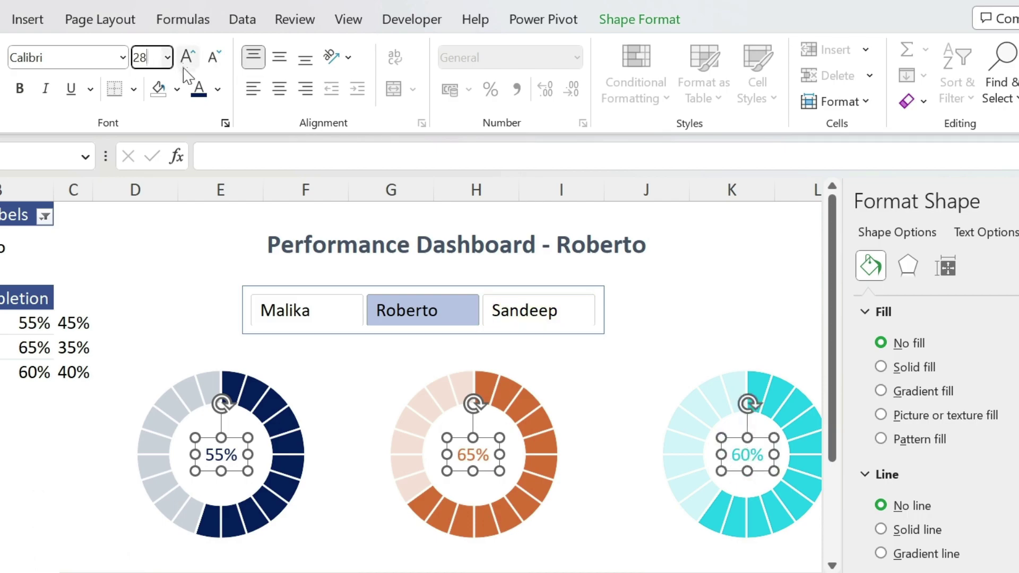
{"action": "left_click", "coordinate": [68, 55]}
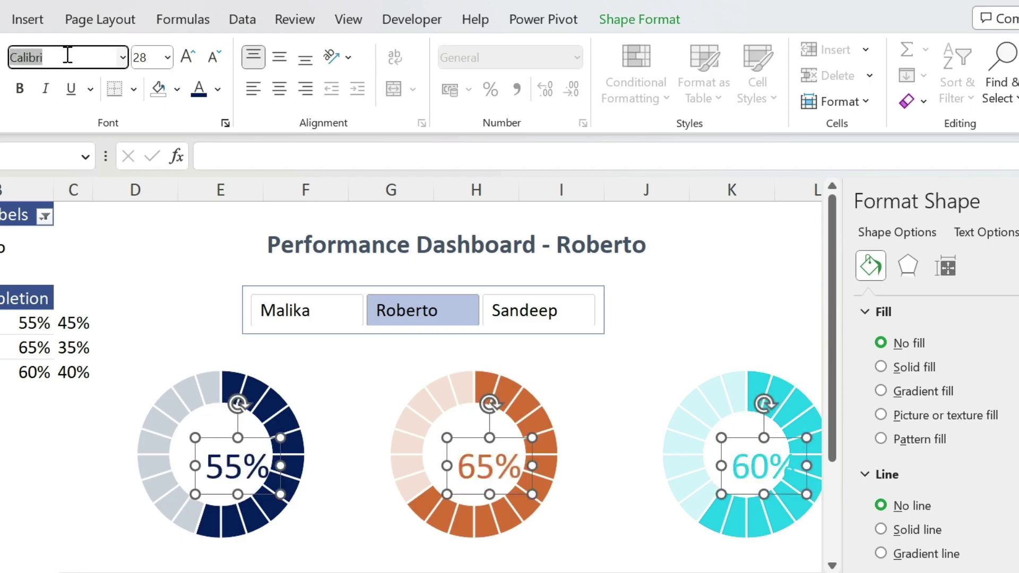
{"action": "type", "text": "Britannic Bold"}
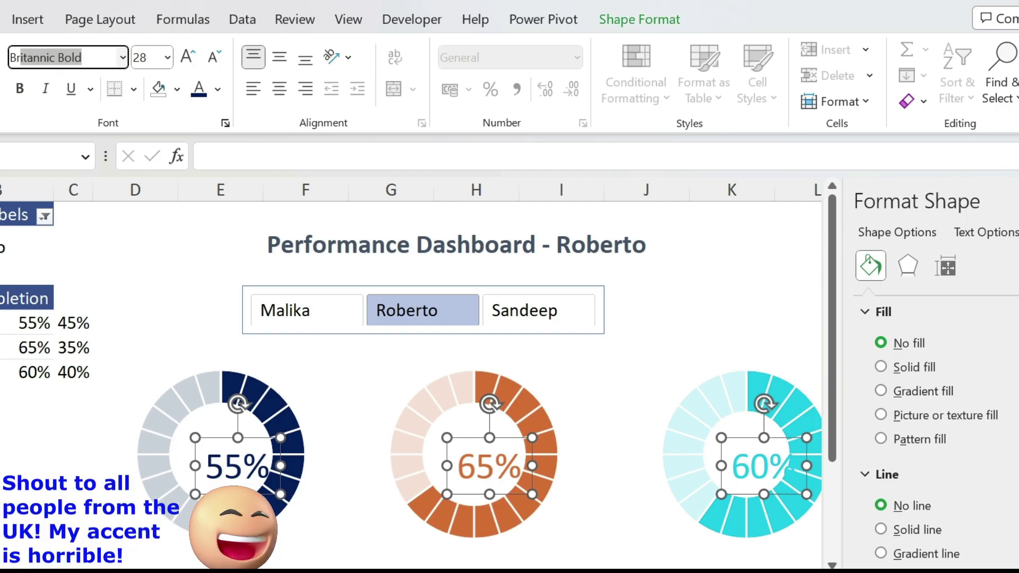
{"action": "key", "text": "Return"}
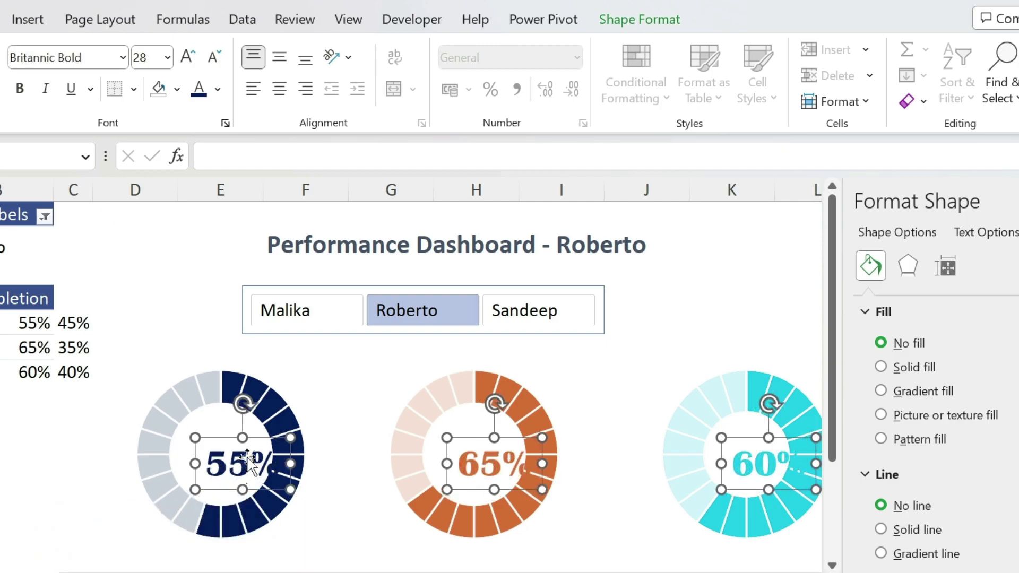
{"action": "left_click", "coordinate": [616, 399]}
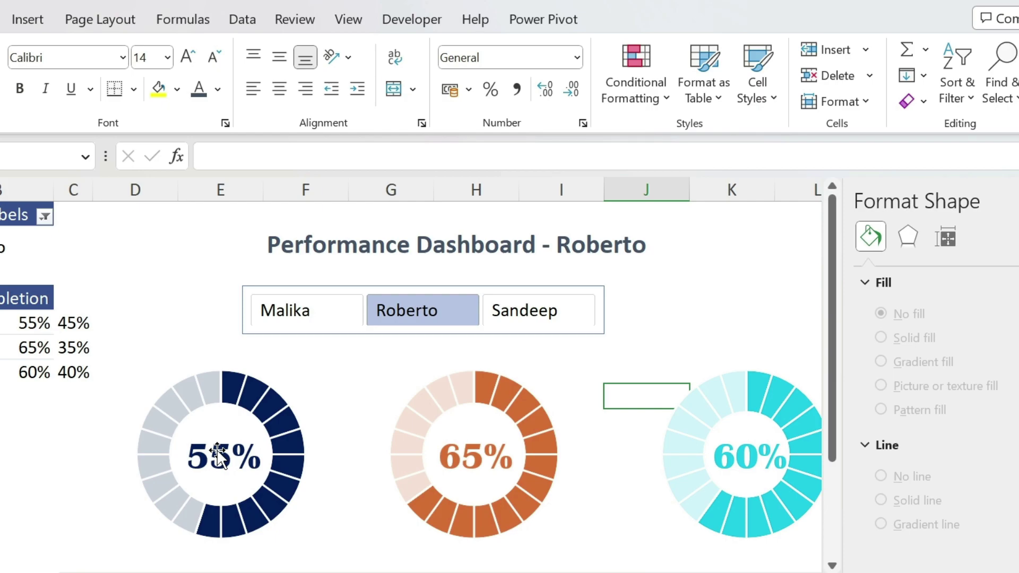
Copy the three percentage labels to just below the donuts
{"action": "left_click", "coordinate": [218, 455]}
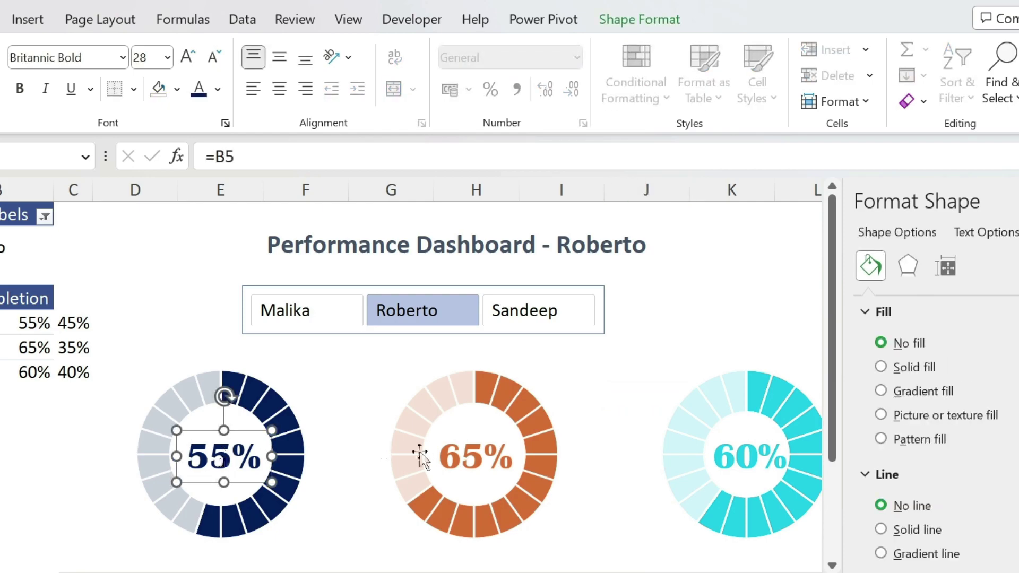
{"action": "left_click", "coordinate": [479, 455], "text": "ctrl"}
{"action": "left_click", "coordinate": [731, 455], "text": "ctrl"}
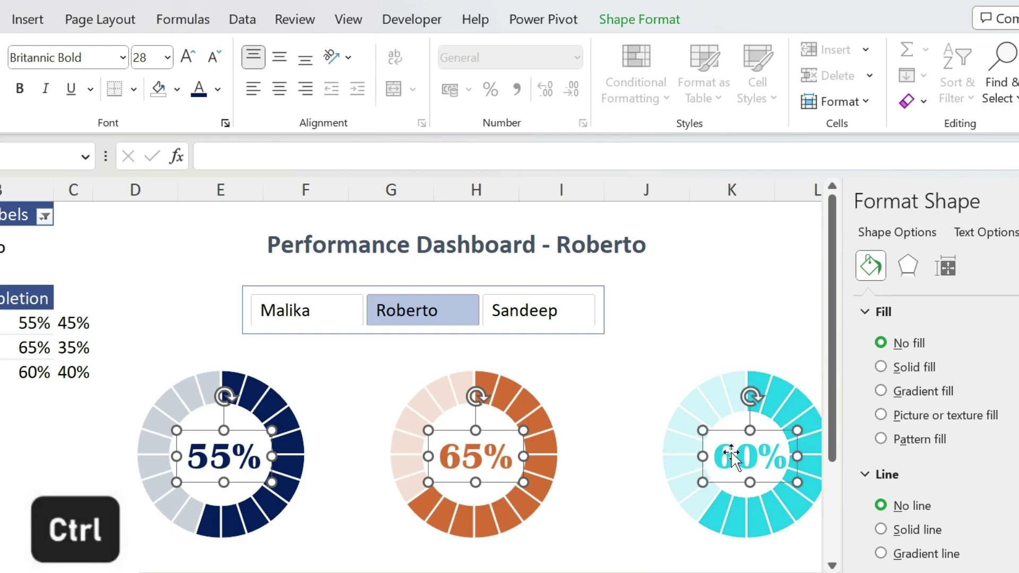
{"action": "left_click_drag", "start_coordinate": [731, 453], "coordinate": [721, 527]}
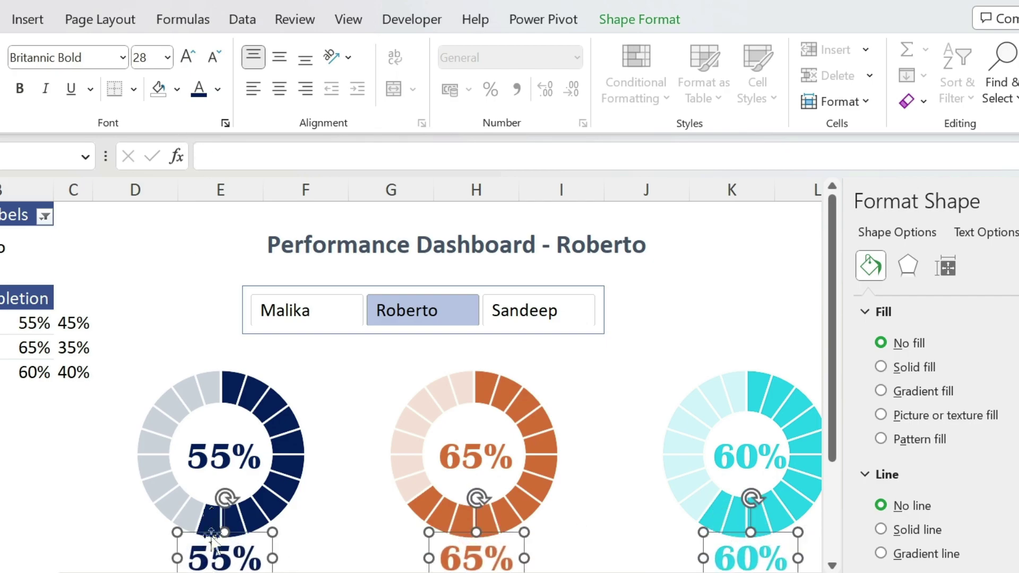
Relink the copied labels to column A (A5, A7) to show project names
{"action": "left_click", "coordinate": [255, 555]}
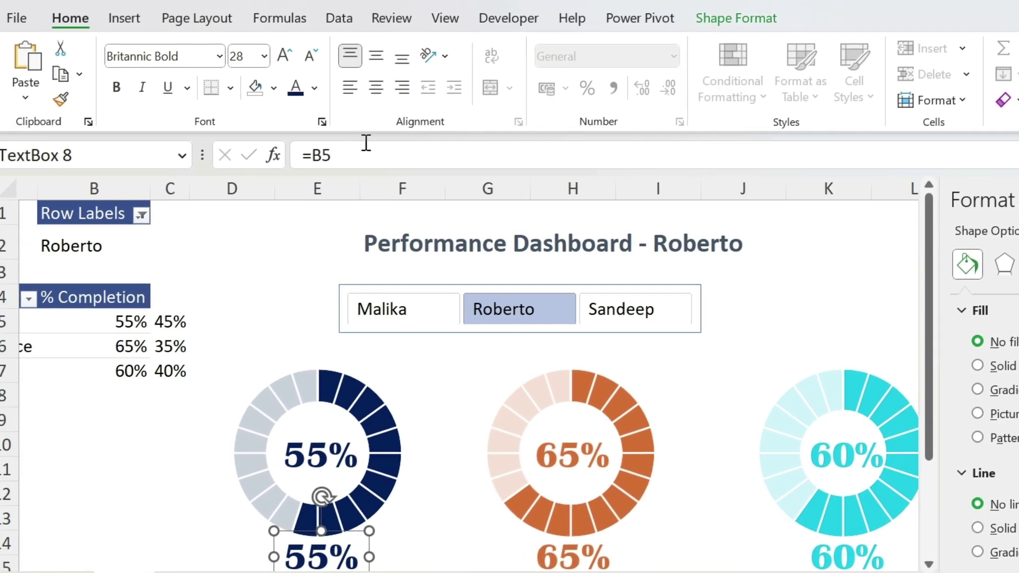
{"action": "key", "text": "BackSpace"}
{"action": "type", "text": "A"}
{"action": "key", "text": "Return"}
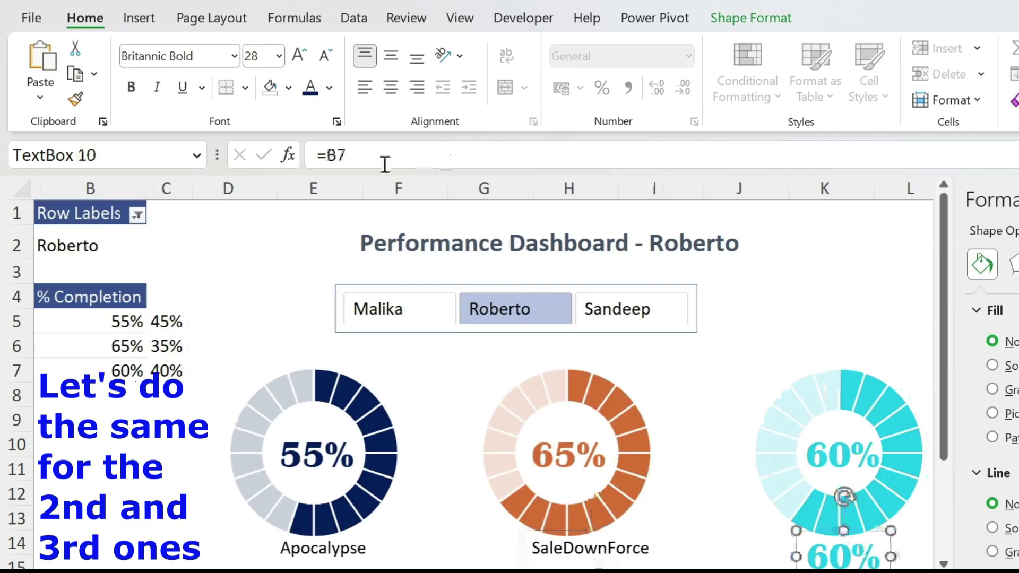
{"action": "left_click", "coordinate": [382, 159]}
{"action": "key", "text": "Left"}
{"action": "key", "text": "BackSpace"}
{"action": "type", "text": "A"}
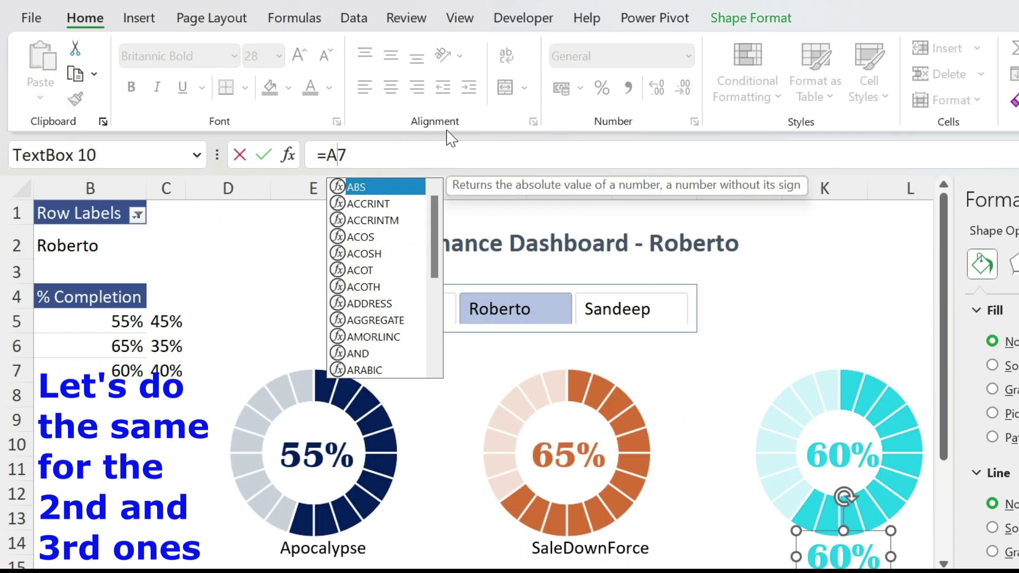
{"action": "key", "text": "Return"}
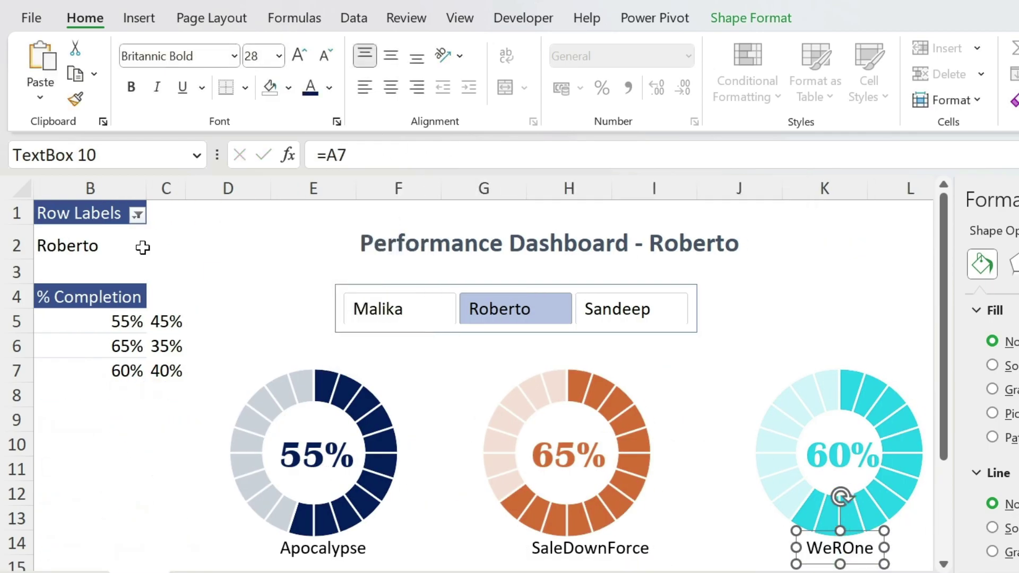
Nudge the Apocalypse, SaleDownForce and WeROne labels left and make them 18 pt bold
{"action": "left_click", "coordinate": [590, 547]}
{"action": "left_click", "coordinate": [322, 548]}
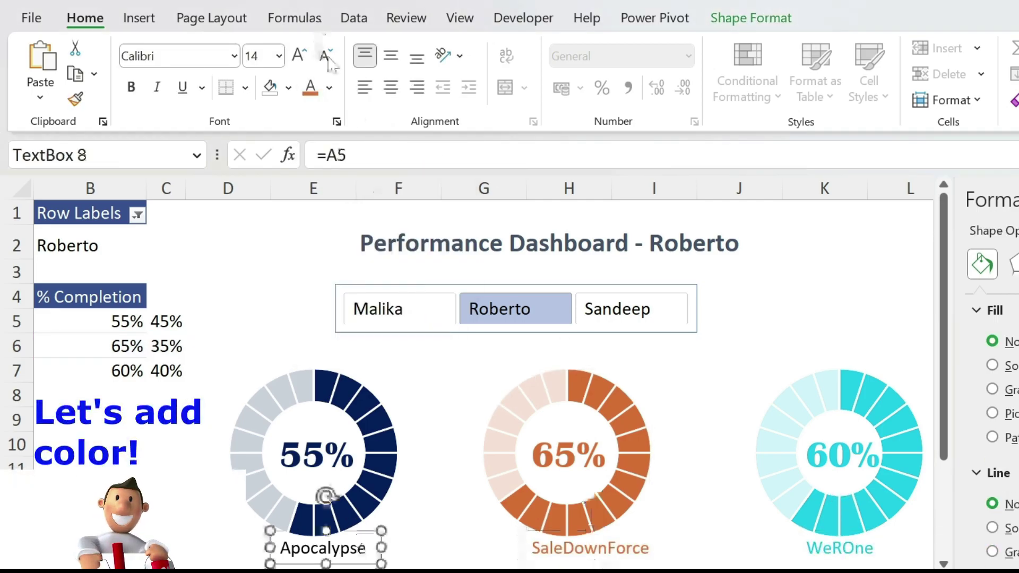
{"action": "left_click", "coordinate": [613, 547], "text": "ctrl"}
{"action": "left_click", "coordinate": [873, 546], "text": "ctrl"}
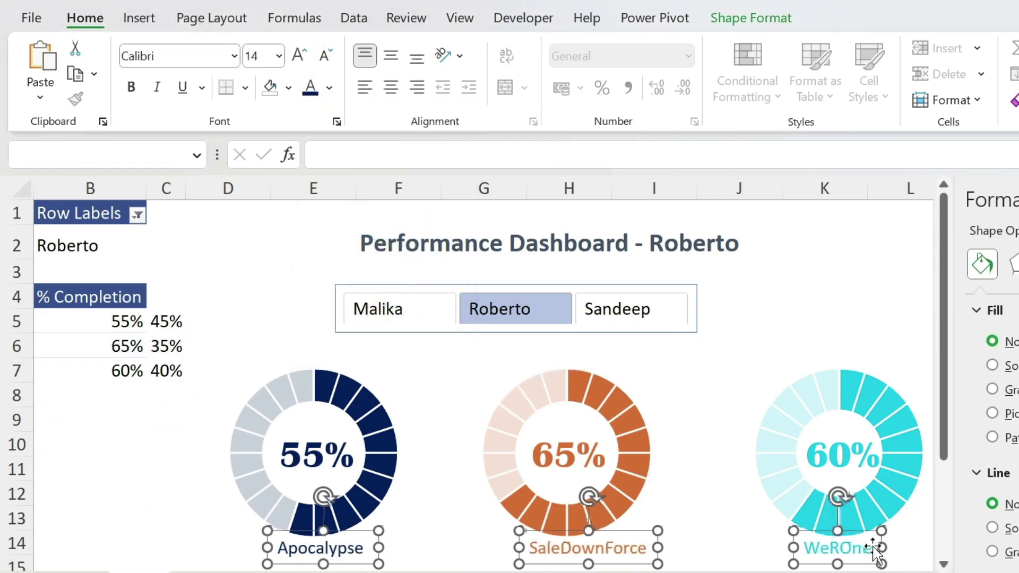
{"action": "key", "text": "Left"}
{"action": "key", "text": "Left"}
{"action": "key", "text": "Left"}
{"action": "key", "text": "Left"}
{"action": "key", "text": "Left"}
{"action": "key", "text": "Left"}
{"action": "key", "text": "Left"}
{"action": "key", "text": "Left"}
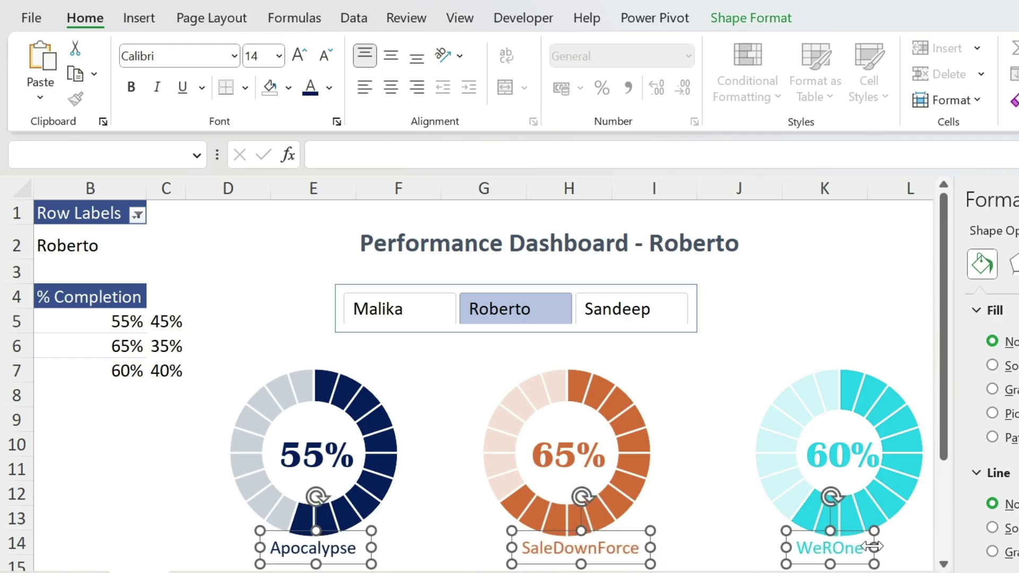
{"action": "left_click", "coordinate": [297, 55]}
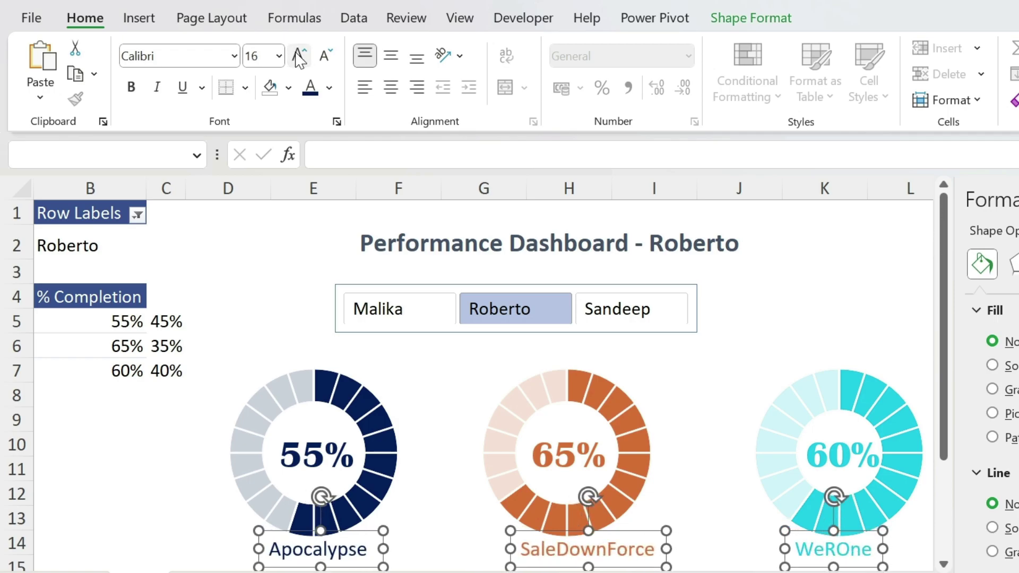
{"action": "left_click", "coordinate": [297, 55]}
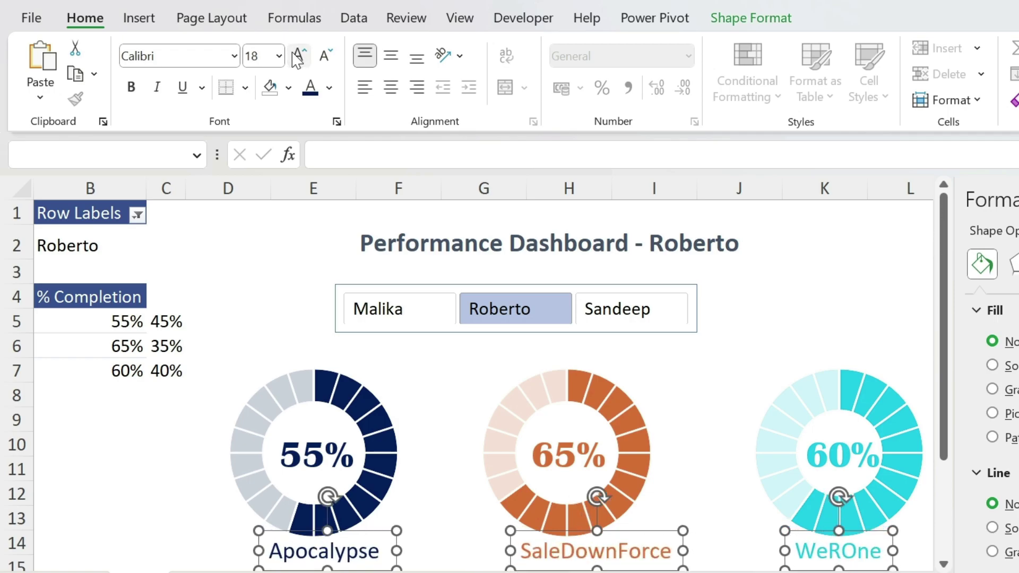
{"action": "left_click", "coordinate": [130, 88]}
{"action": "left_click", "coordinate": [721, 413]}
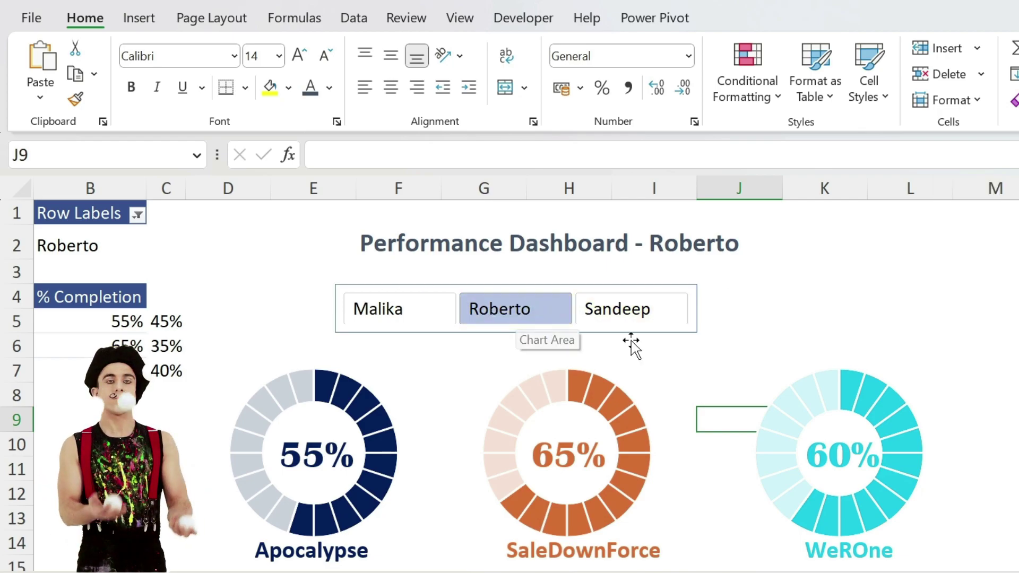
Move the manager slicer slightly to the right under the title
{"action": "left_click", "coordinate": [440, 281]}
{"action": "left_click_drag", "start_coordinate": [444, 287], "coordinate": [482, 285]}
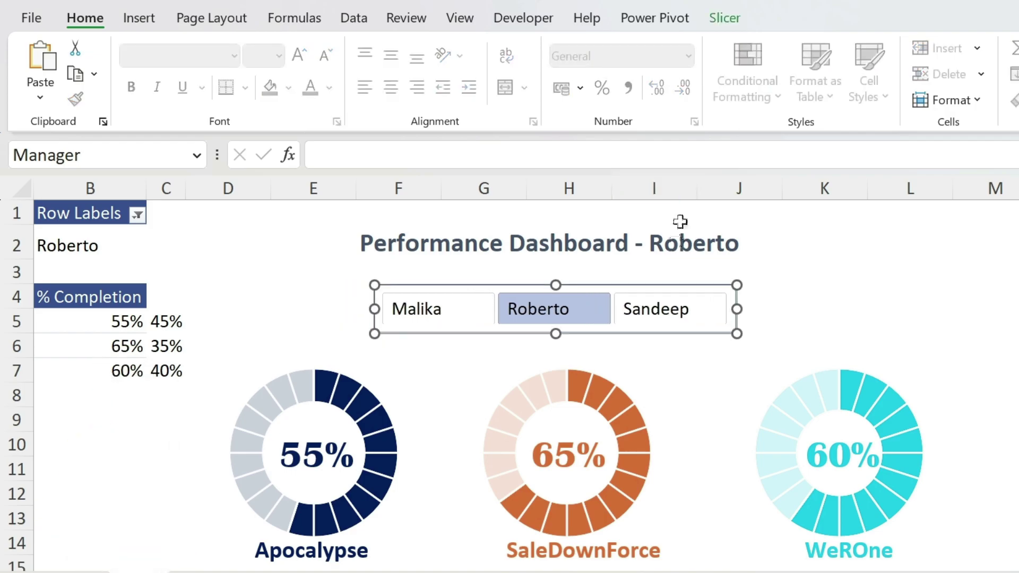
{"action": "left_click", "coordinate": [722, 15]}
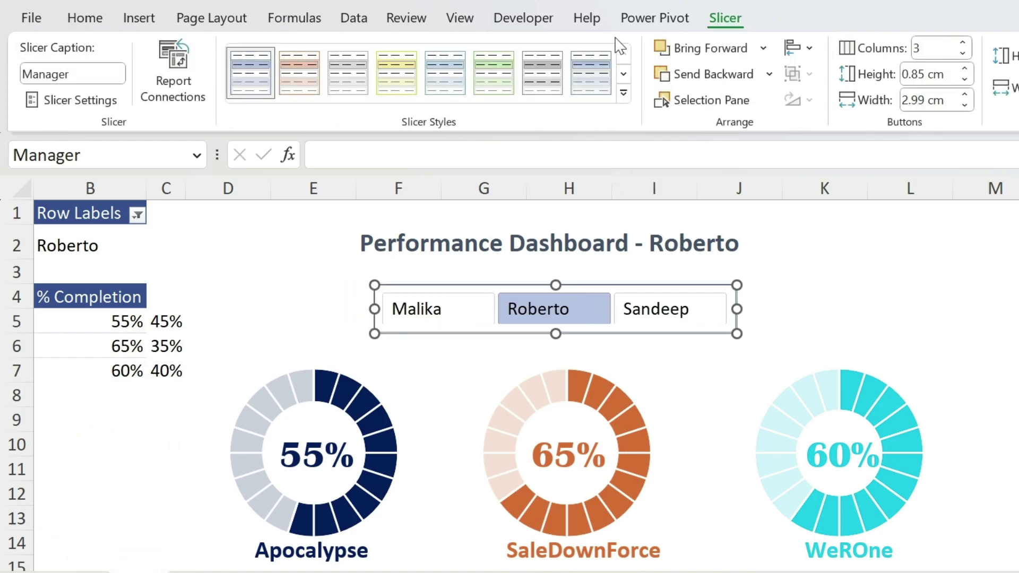
{"action": "left_click", "coordinate": [624, 93]}
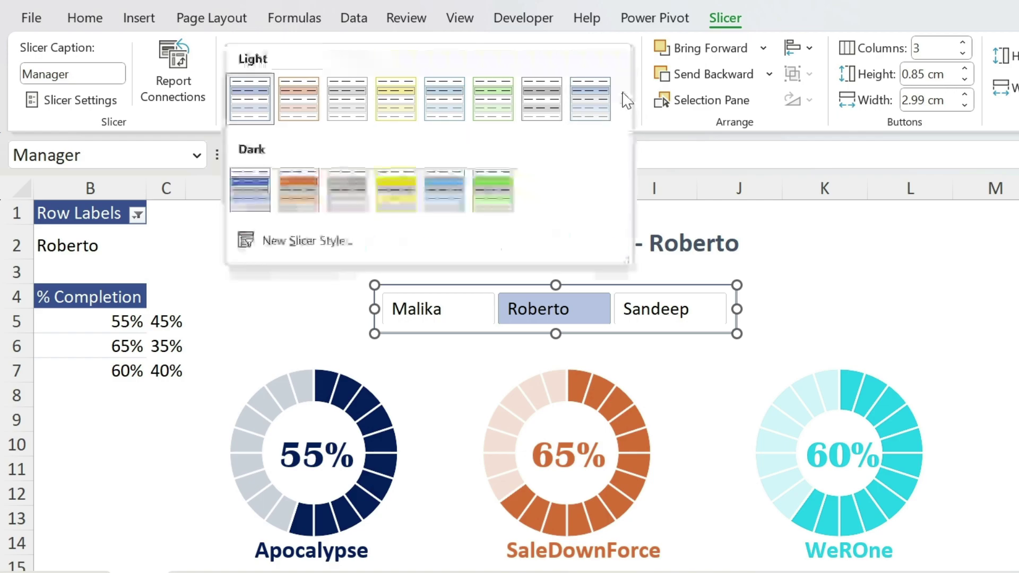
Create a new slicer style with no borders on the Whole Slicer element
{"action": "left_click", "coordinate": [353, 229]}
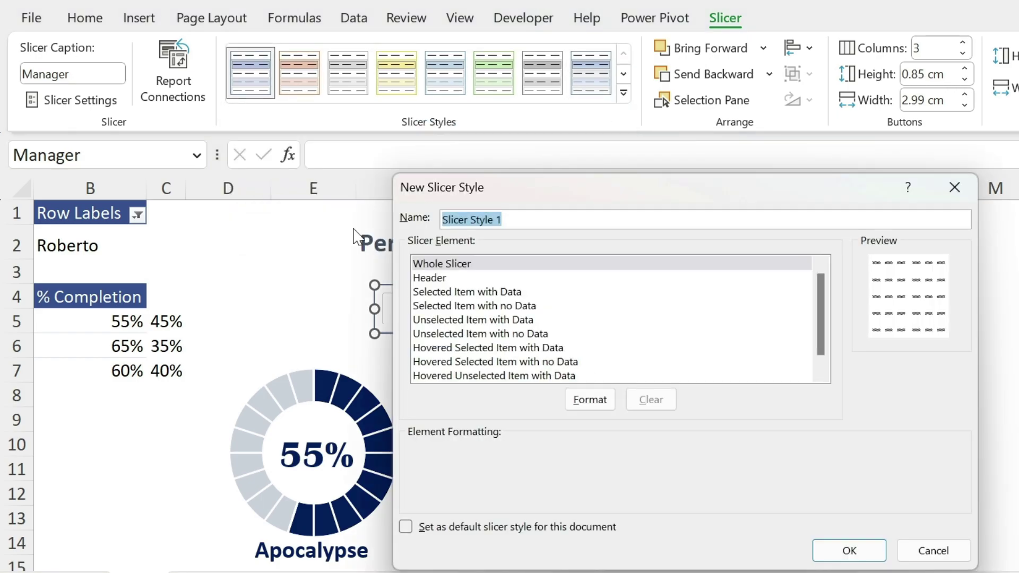
{"action": "left_click", "coordinate": [599, 407]}
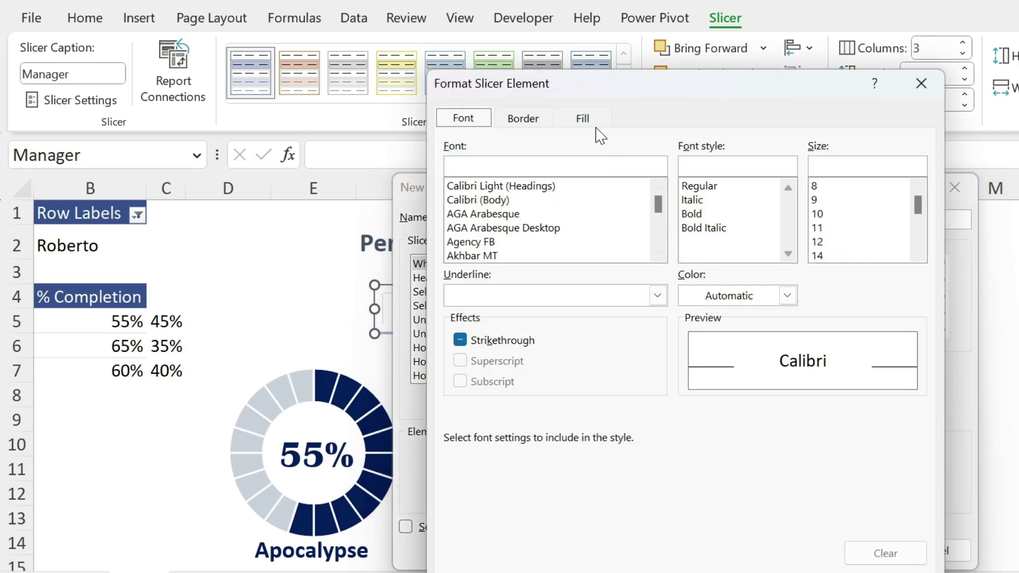
{"action": "left_click", "coordinate": [588, 119]}
{"action": "left_click", "coordinate": [543, 123]}
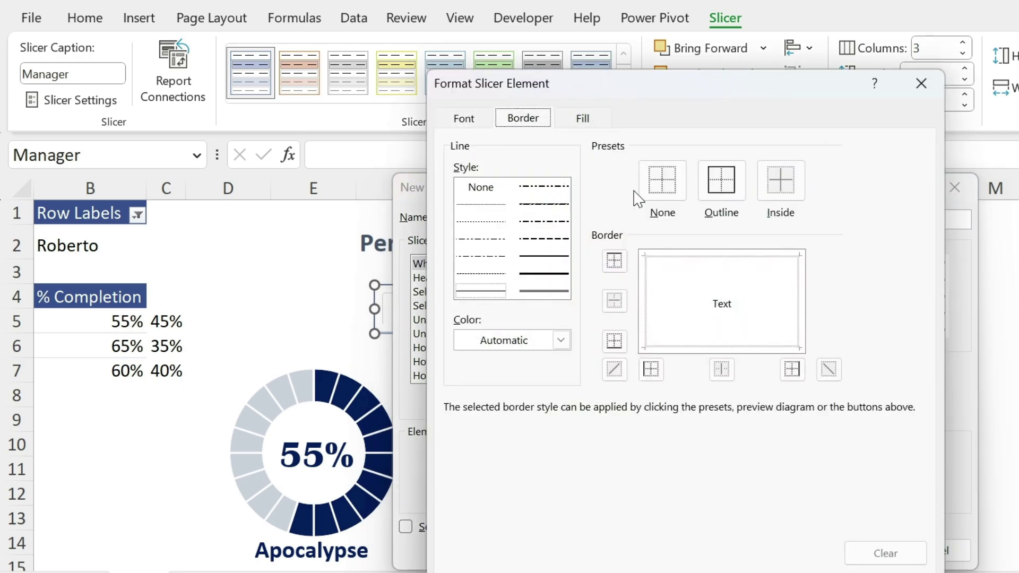
{"action": "left_click", "coordinate": [713, 192]}
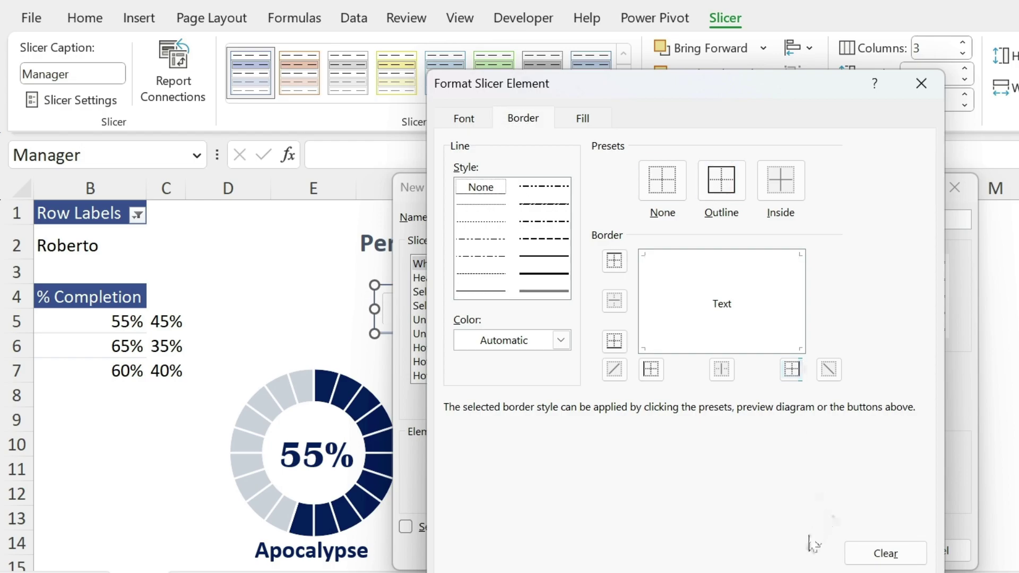
{"action": "left_click", "coordinate": [794, 571]}
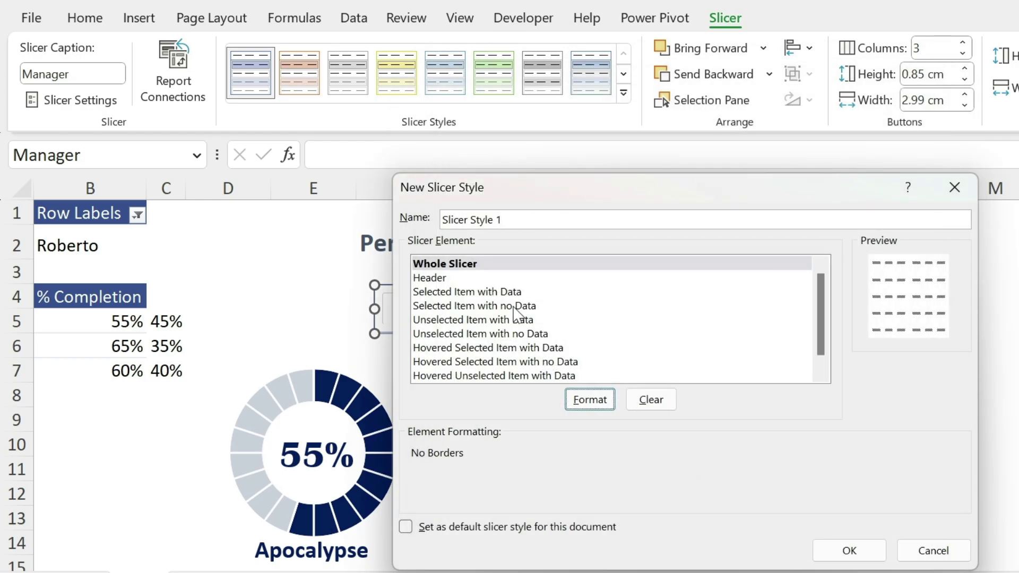
Give Selected Item with Data a dark blue-grey fill and white font
{"action": "left_click", "coordinate": [515, 292]}
{"action": "left_click", "coordinate": [603, 408]}
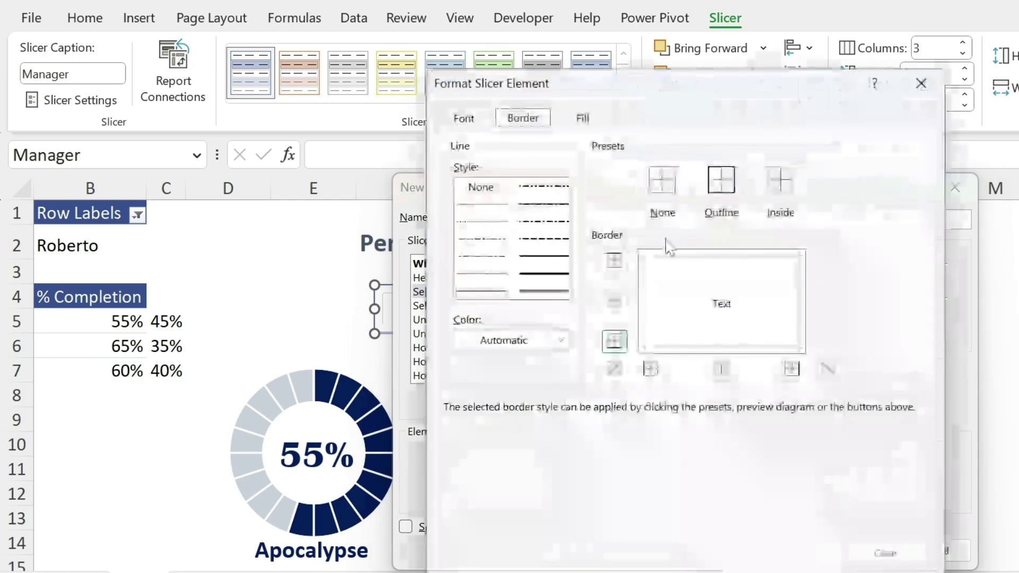
{"action": "left_click", "coordinate": [578, 119]}
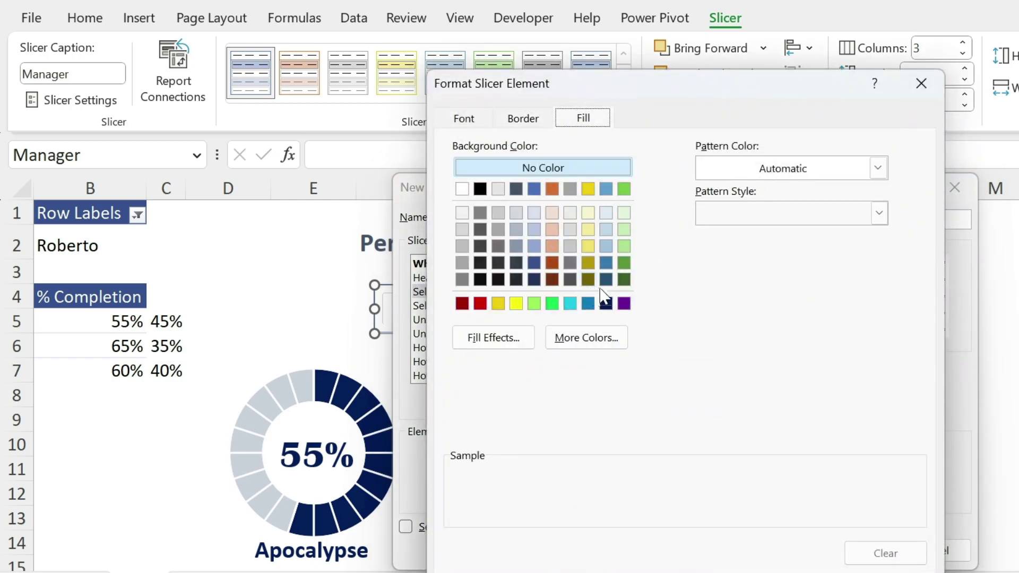
{"action": "left_click", "coordinate": [513, 190]}
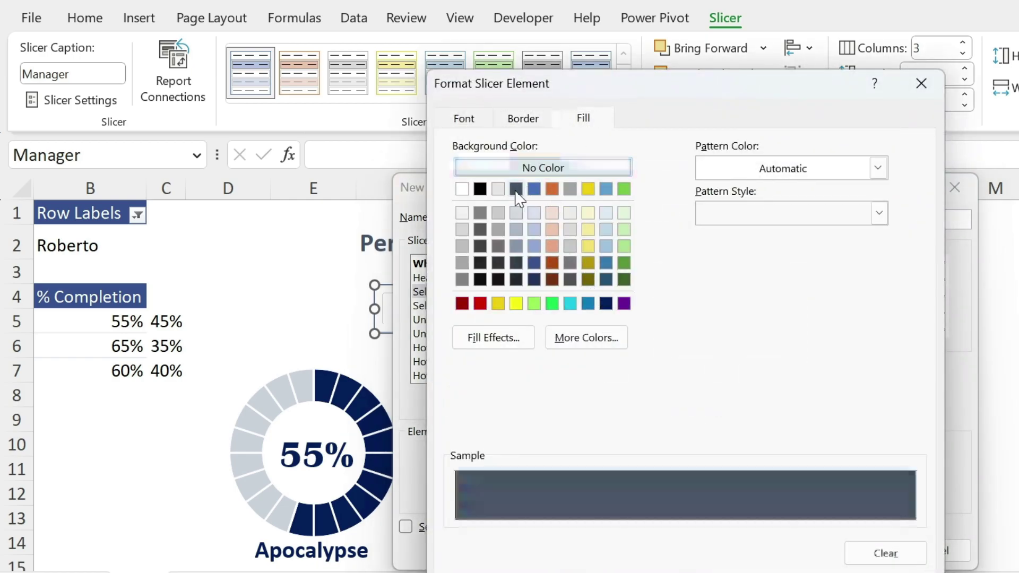
{"action": "left_click", "coordinate": [470, 121]}
{"action": "left_click", "coordinate": [785, 293]}
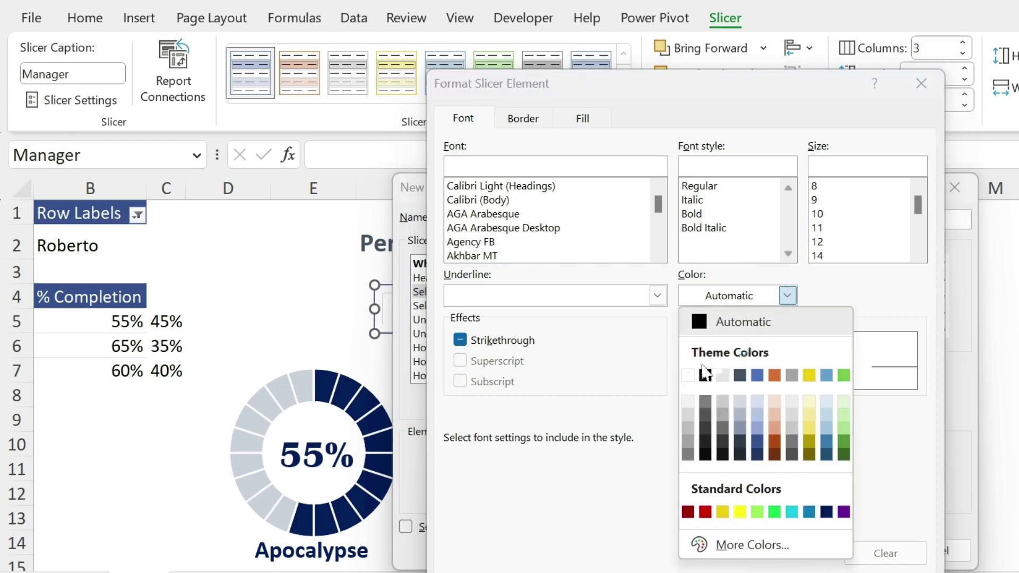
{"action": "left_click", "coordinate": [689, 376]}
{"action": "key", "text": "Return"}
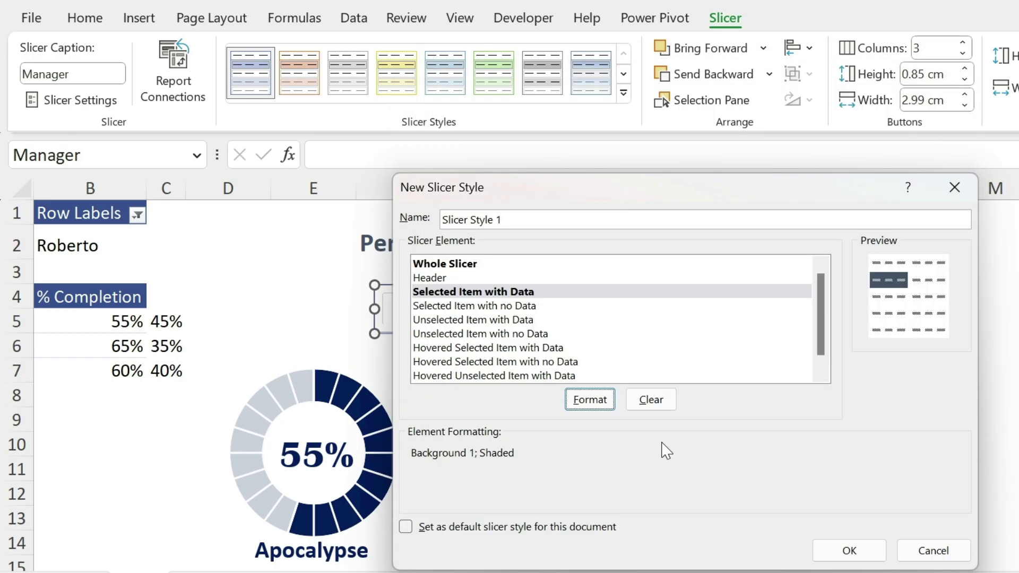
Outline Unselected Item with Data in a dark blue-grey border
{"action": "left_click", "coordinate": [527, 322]}
{"action": "left_click", "coordinate": [590, 405]}
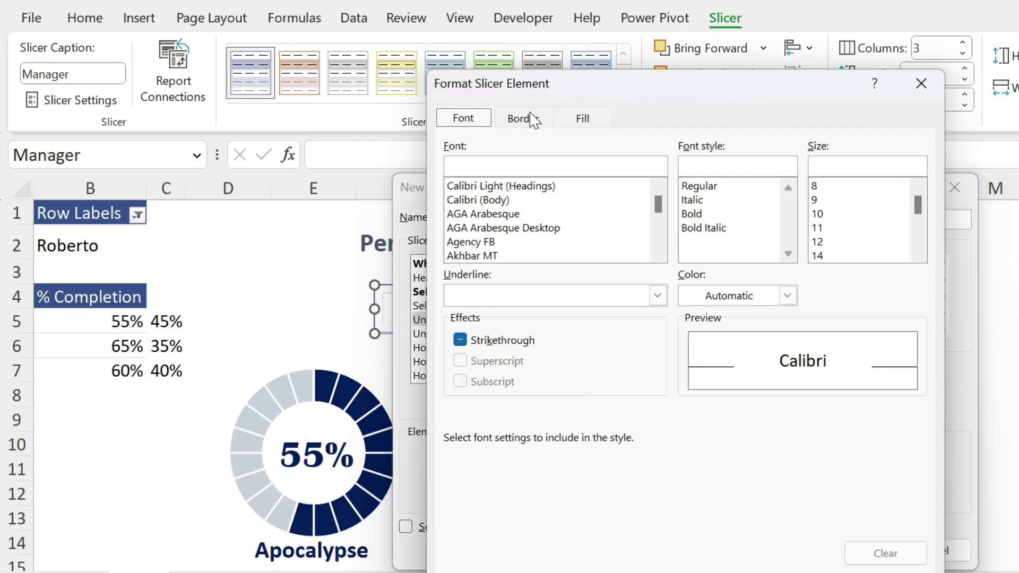
{"action": "left_click", "coordinate": [534, 120]}
{"action": "left_click", "coordinate": [532, 341]}
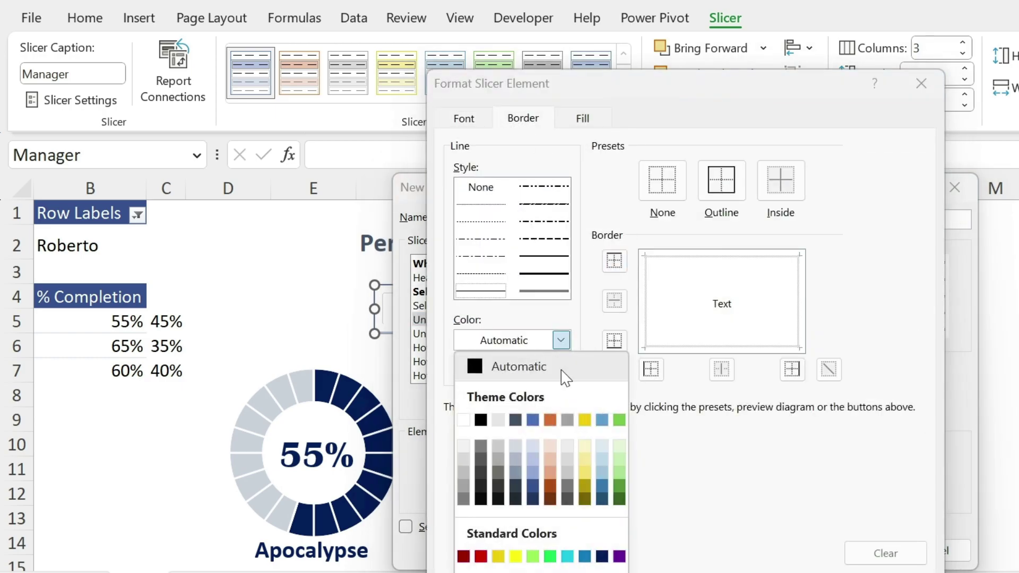
{"action": "left_click", "coordinate": [523, 422]}
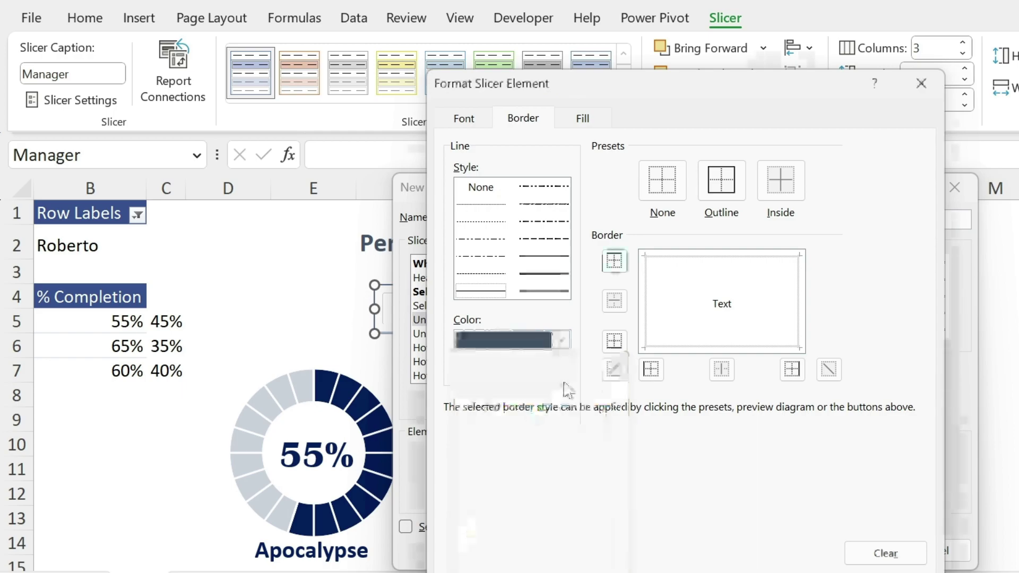
{"action": "left_click", "coordinate": [725, 174]}
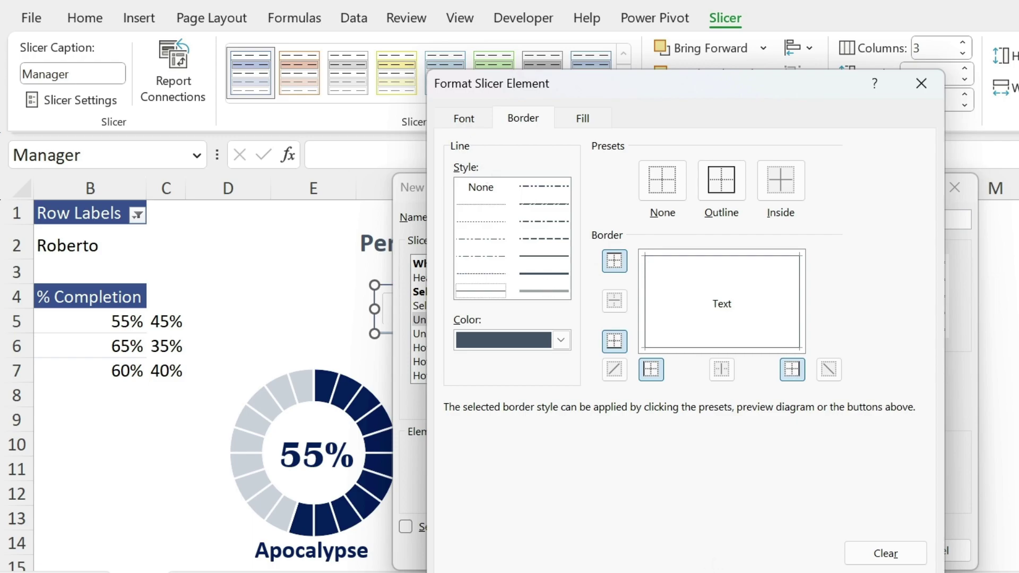
{"action": "key", "text": "Return"}
Save the custom slicer style and apply it to the manager slicer
{"action": "left_click", "coordinate": [846, 548]}
{"action": "left_click", "coordinate": [824, 320]}
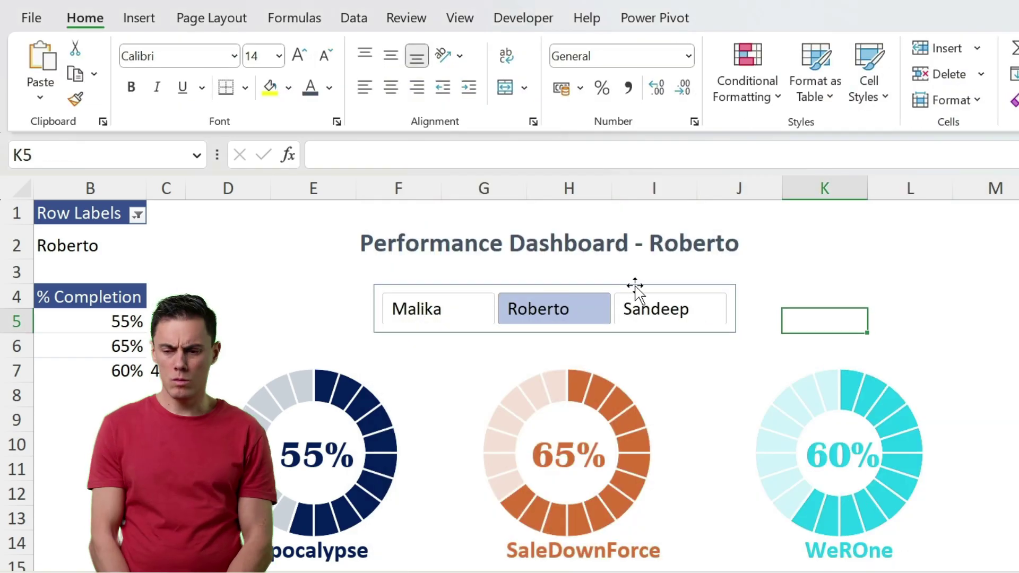
{"action": "left_click", "coordinate": [635, 286]}
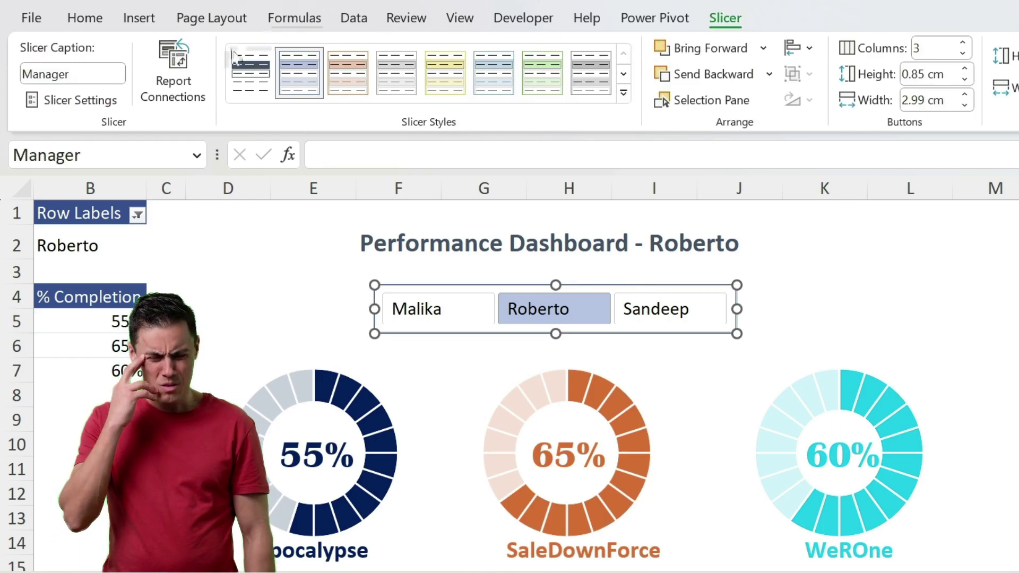
{"action": "left_click", "coordinate": [234, 53]}
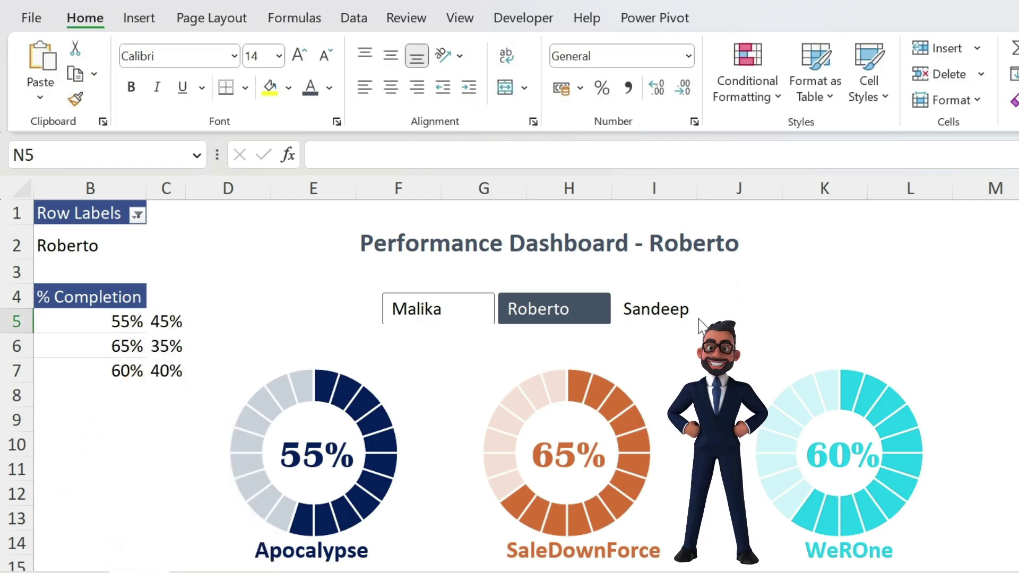
Switch the dashboard through Malika and Roberto to Sandeep's projects
{"action": "left_click", "coordinate": [687, 311]}
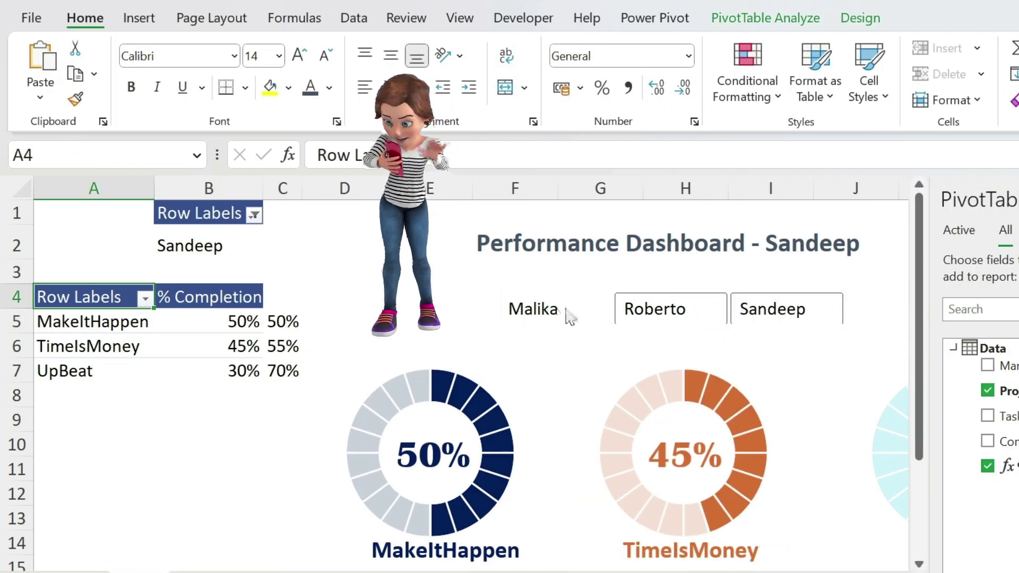
{"action": "left_click", "coordinate": [565, 315]}
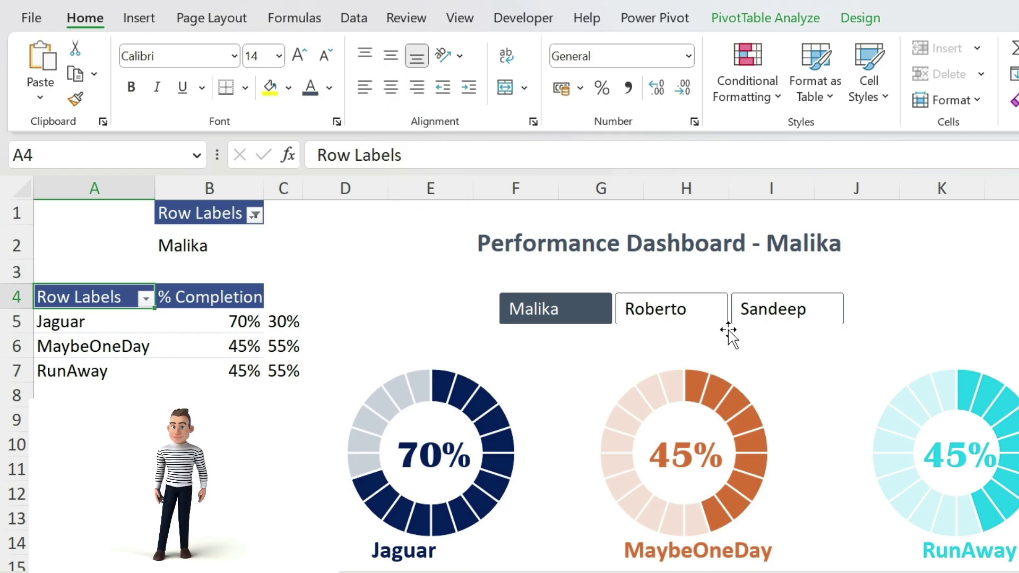
{"action": "left_click", "coordinate": [673, 311]}
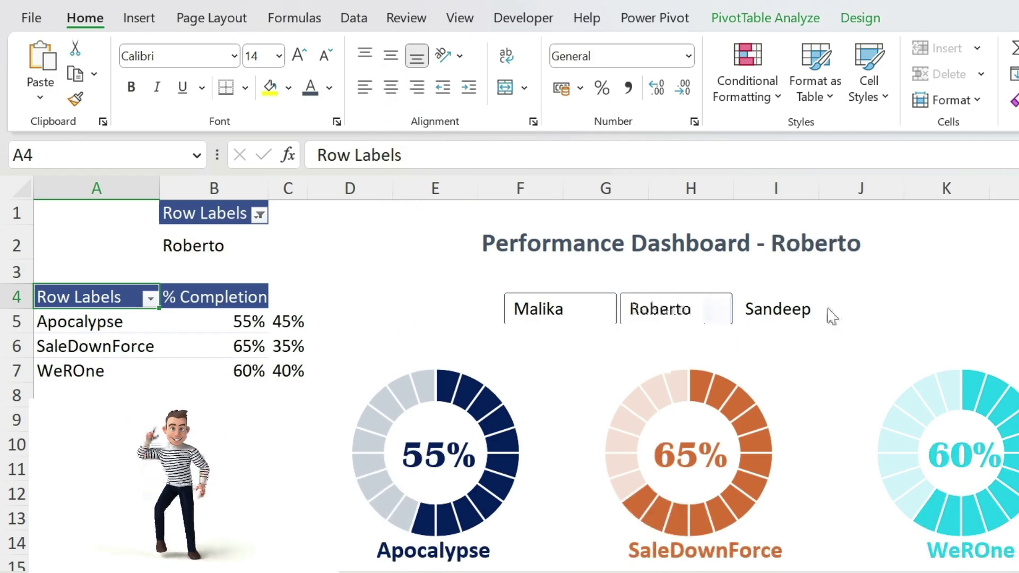
{"action": "left_click", "coordinate": [764, 308]}
{"action": "left_click", "coordinate": [963, 299]}
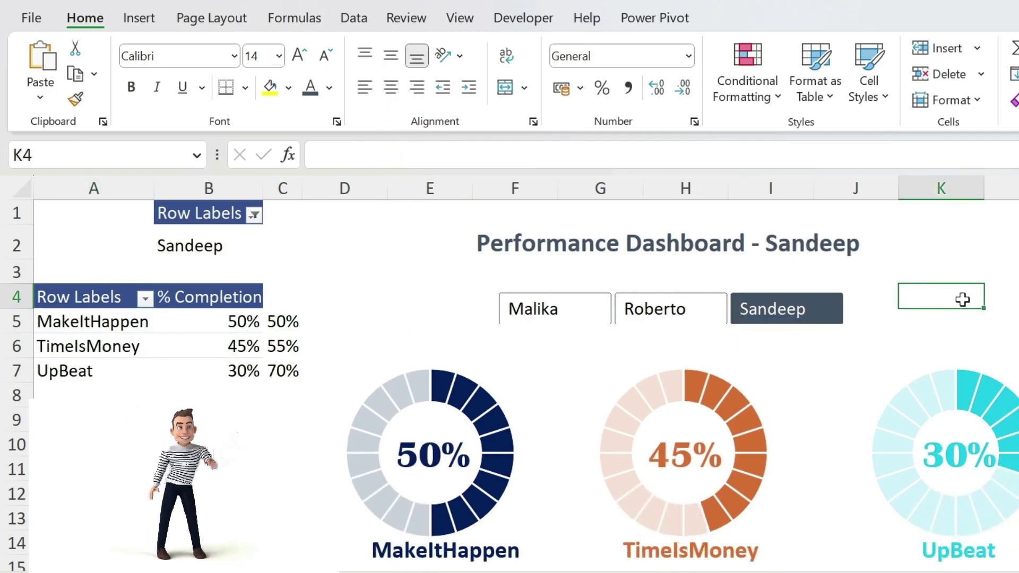